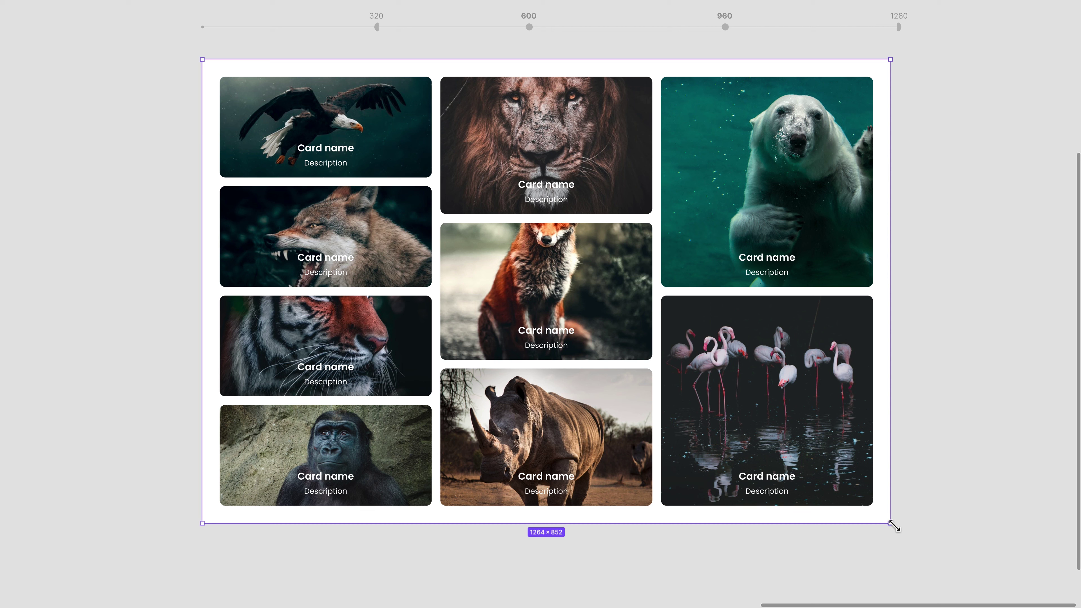
Drag the example card grid's corner narrower to preview the cards reflowing.
mouse_move(894, 526)
mouse_down()
mouse_move(831, 544)
mouse_move(834, 528)
mouse_move(922, 570)
mouse_move(898, 519)
mouse_move(872, 535)
mouse_move(902, 556)
mouse_move(823, 541)
mouse_move(695, 542)
mouse_move(705, 530)
mouse_move(527, 528)
mouse_move(398, 545)
mouse_move(881, 570)
mouse_up()
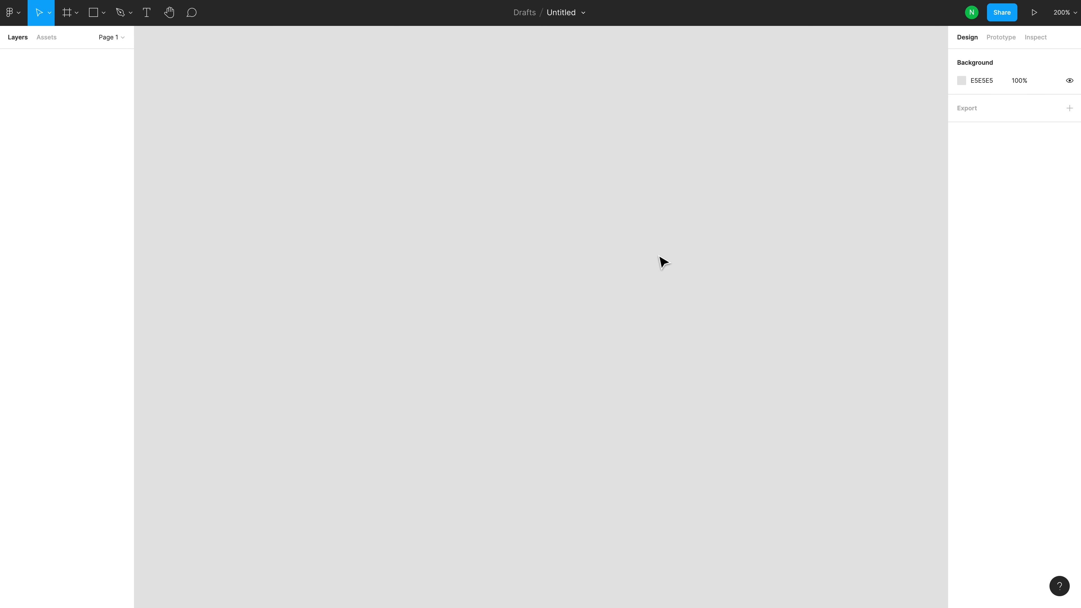
Add a 'Card Name' text layer with a 'Description' text layer below it.
click(148, 14)
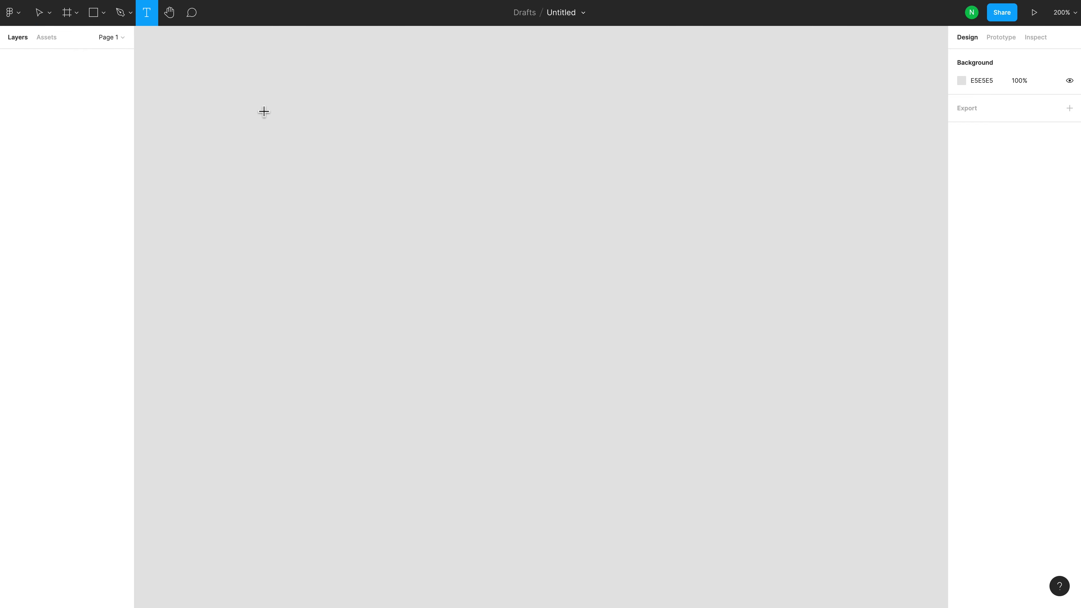
click(482, 293)
text(Card)
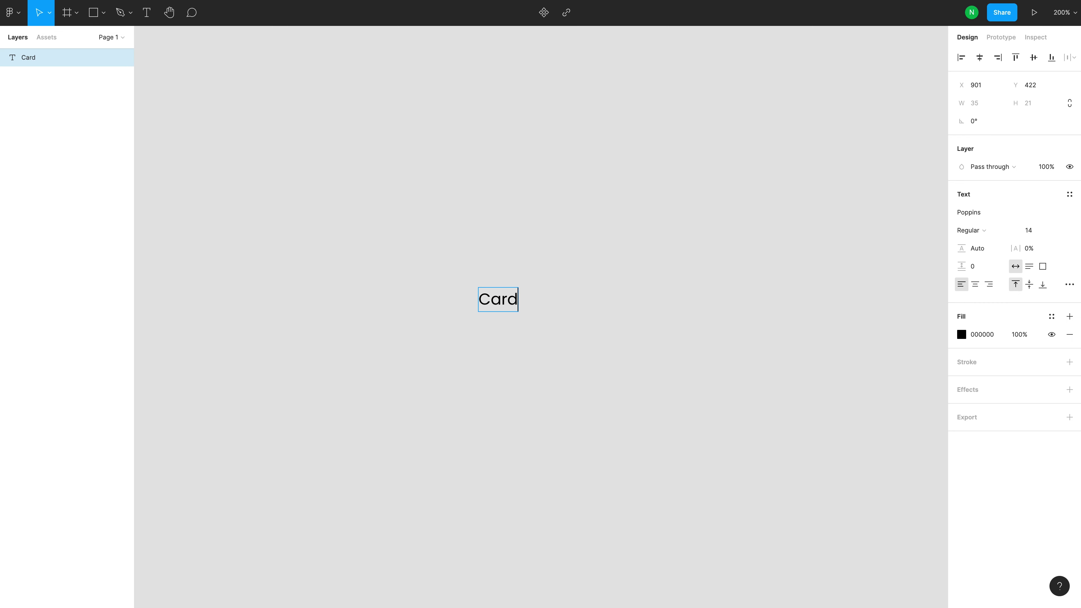
text(name)
key(BackSpace)
key(BackSpace)
key(BackSpace)
text(Name)
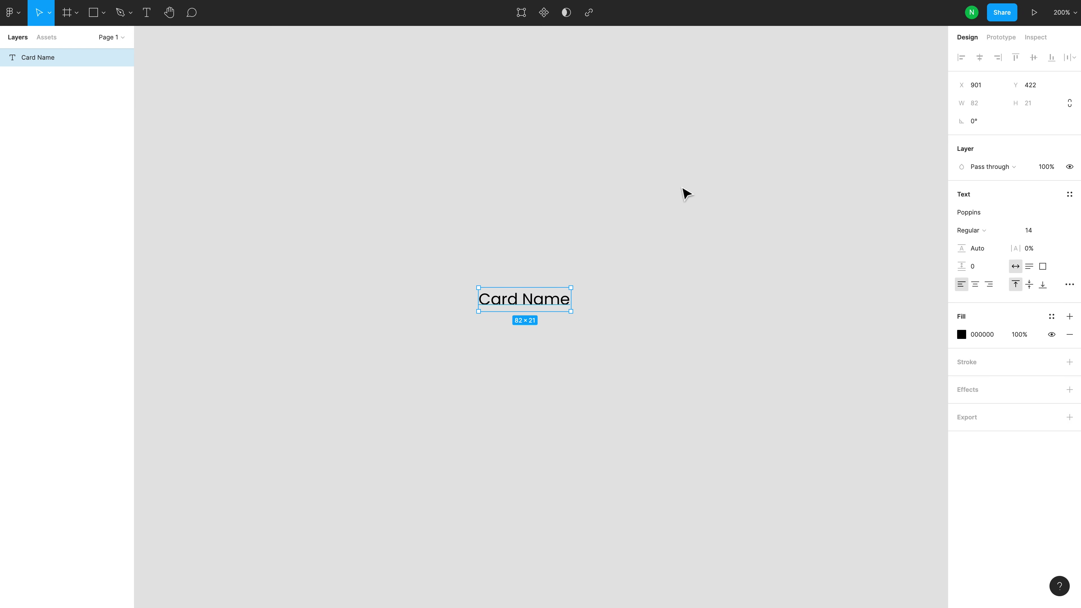
click(146, 13)
click(468, 340)
text(De)
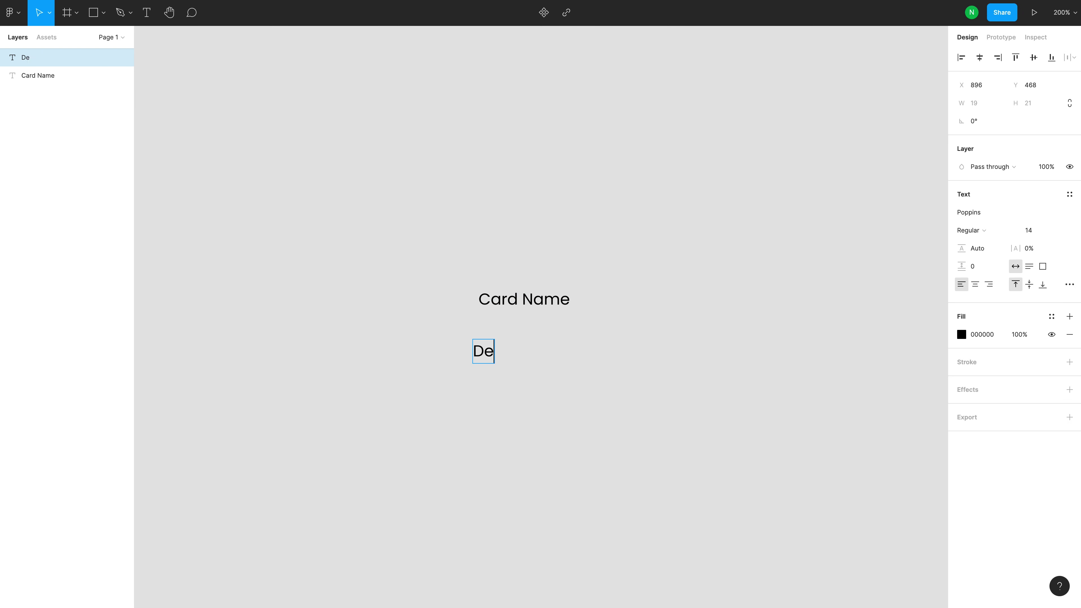
text(scription)
Set the Card Name text to size 18 and Bold weight.
click(553, 302)
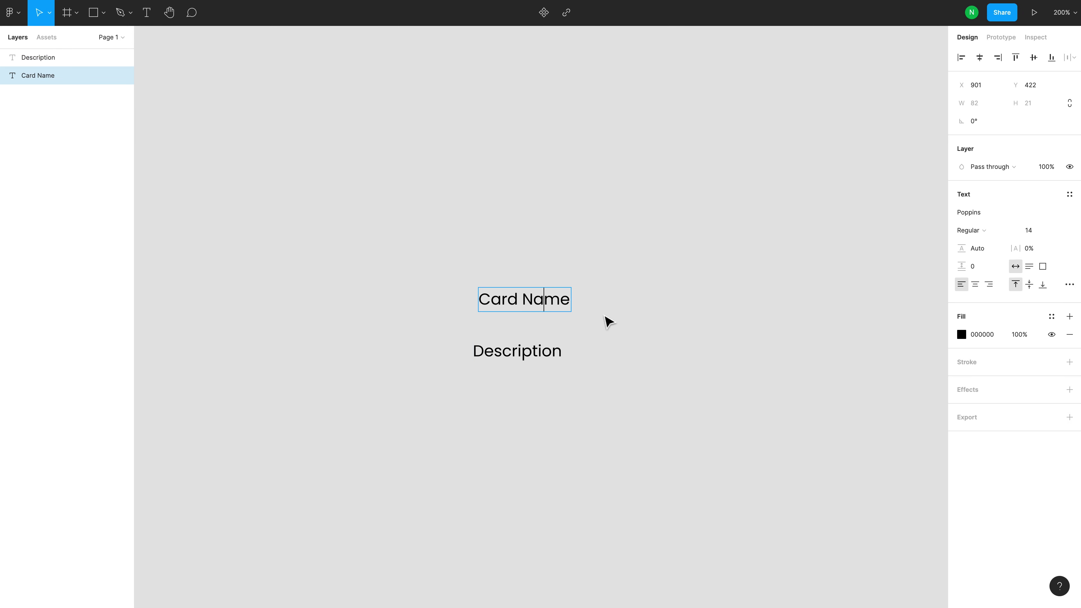
click(1055, 232)
click(1052, 247)
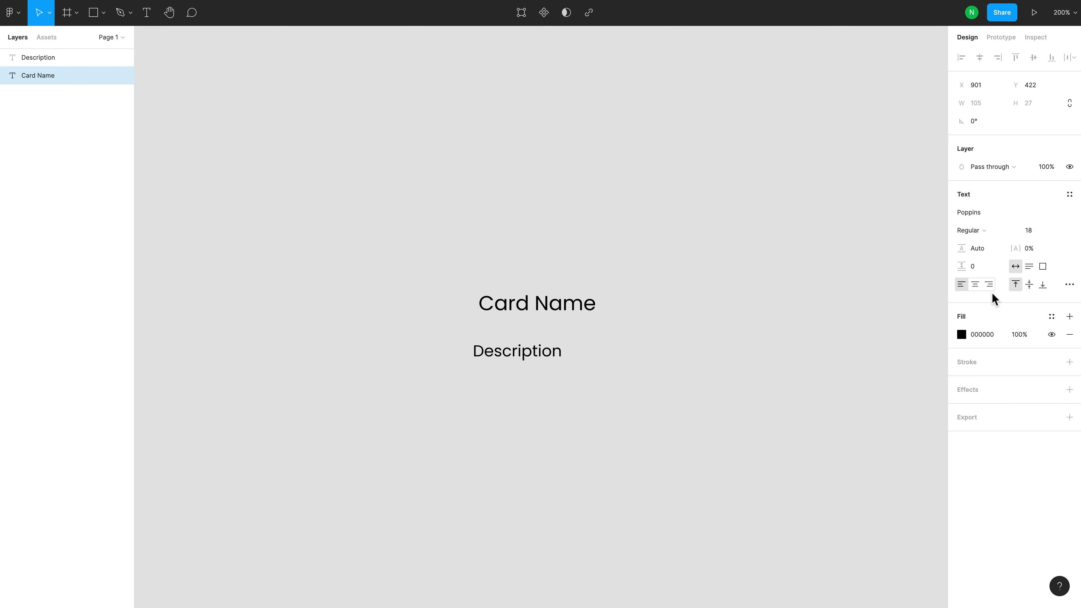
click(987, 235)
click(994, 273)
click(774, 352)
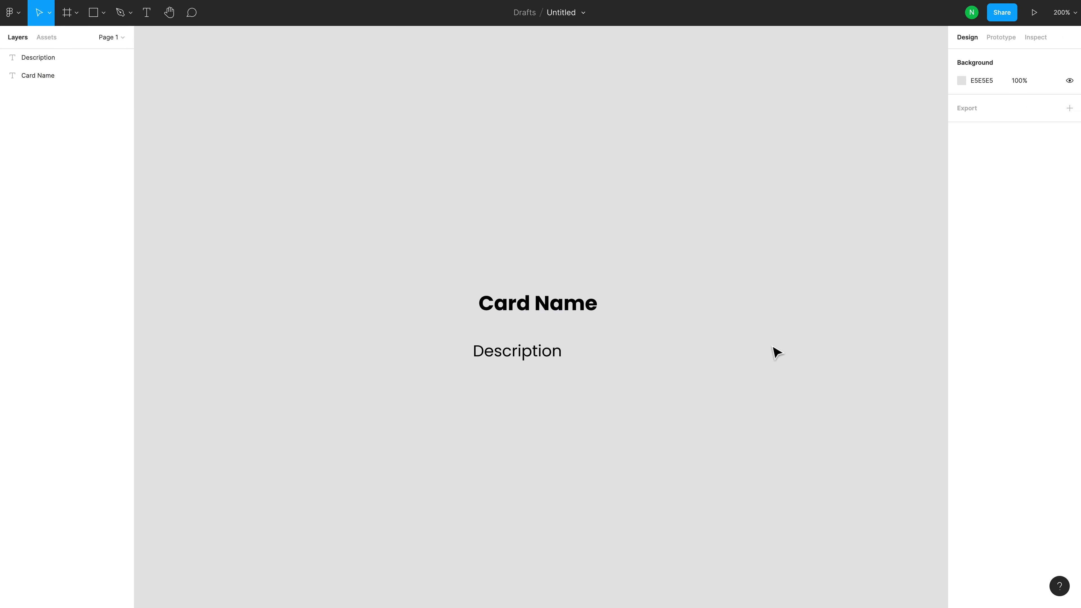
Wrap both text layers in a vertical auto-layout frame with Shift+A.
drag(411, 258, 634, 443)
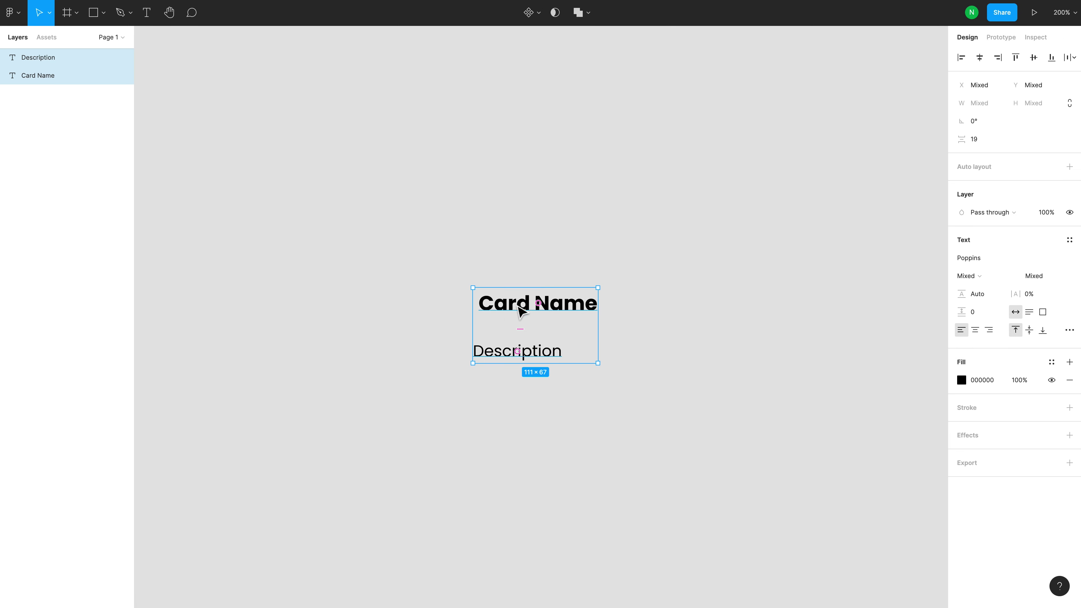
key(shift+a)
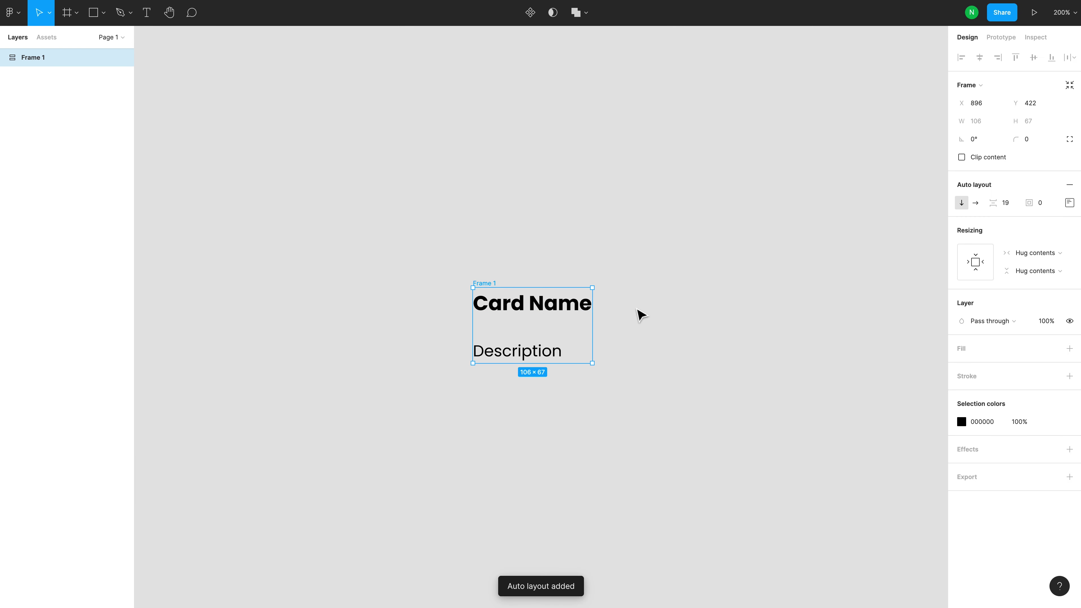
drag(654, 343, 501, 341)
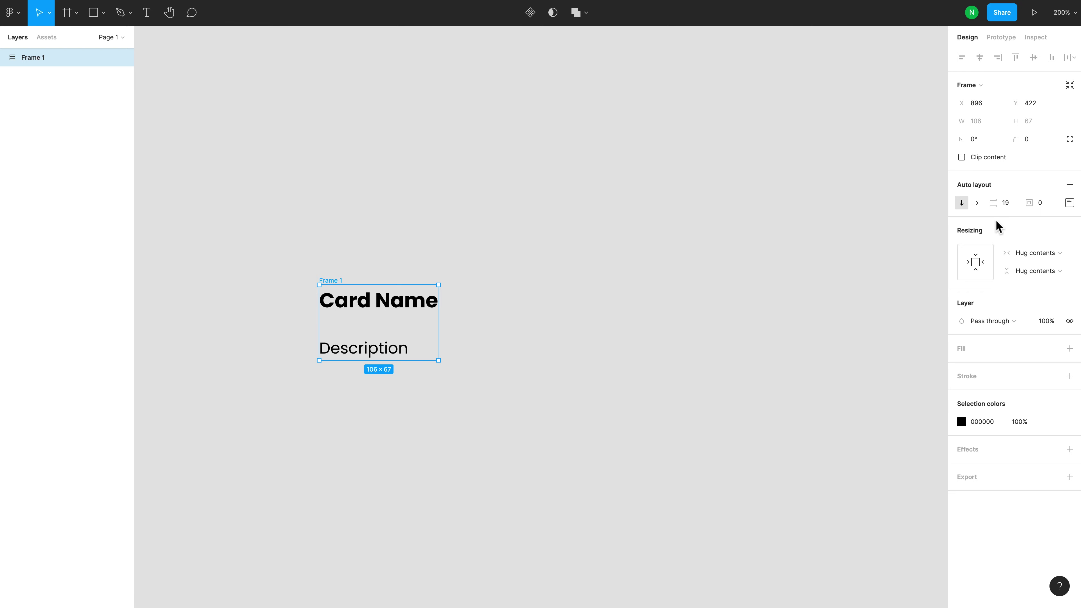
click(975, 204)
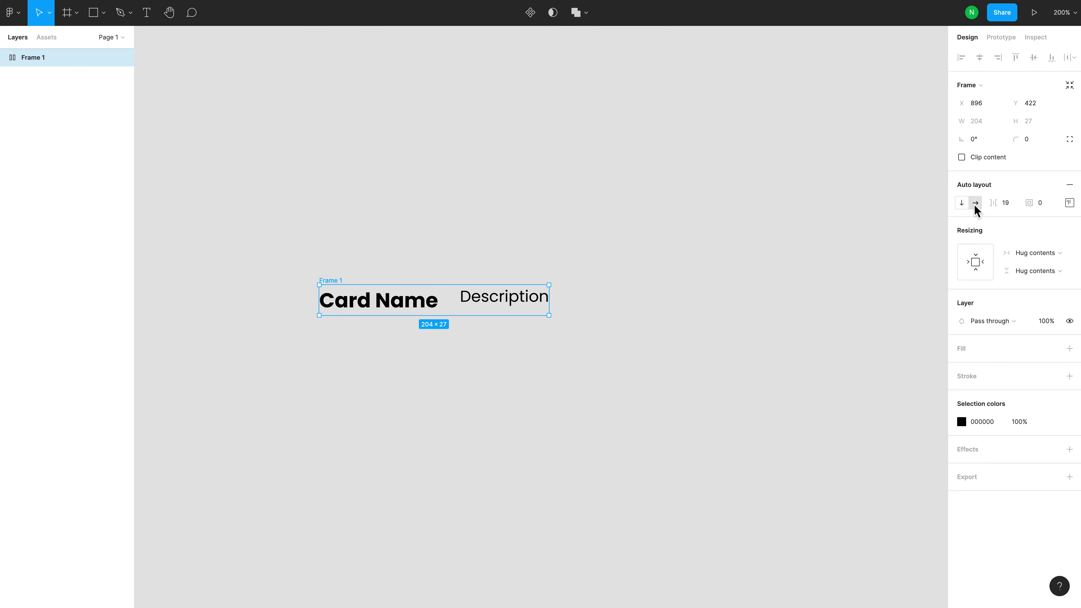
click(961, 203)
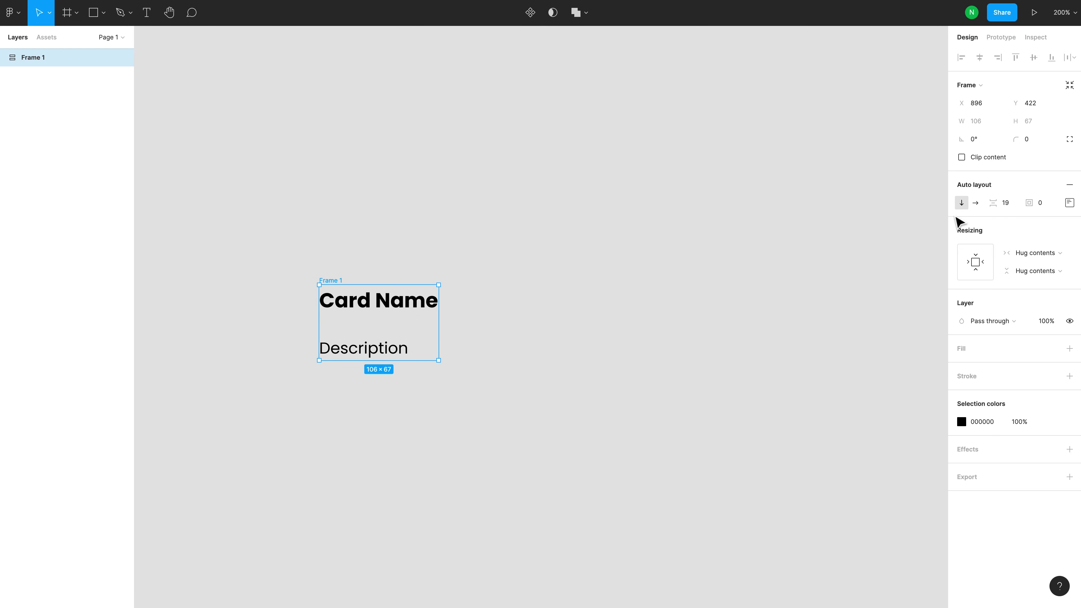
Set the auto-layout item spacing to 8 and padding to 16.
click(1003, 205)
text(8)
key(Return)
click(543, 261)
click(349, 281)
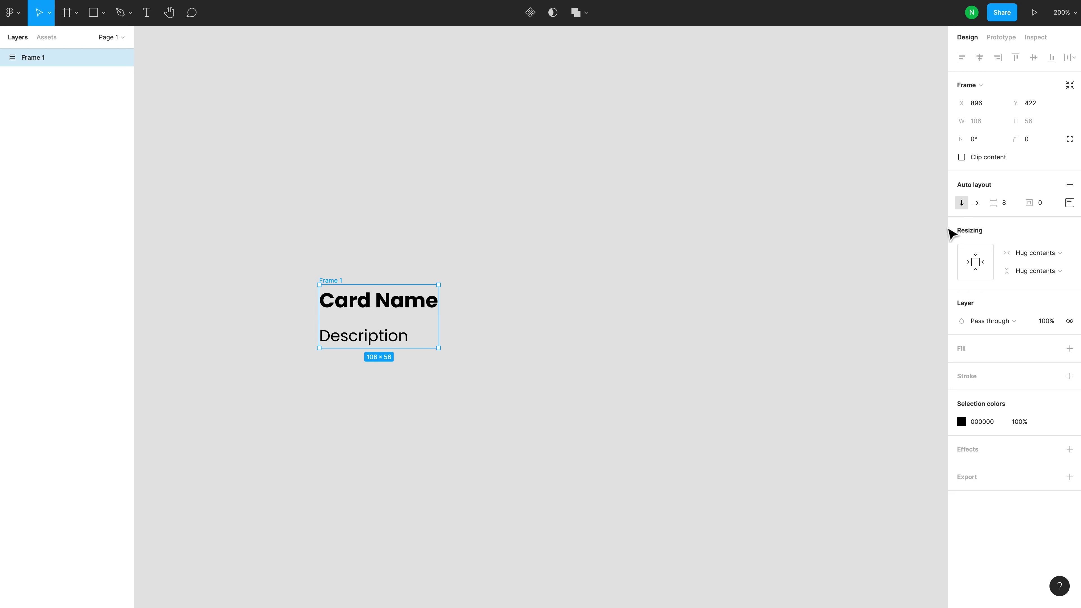
click(1042, 203)
text(16)
key(Return)
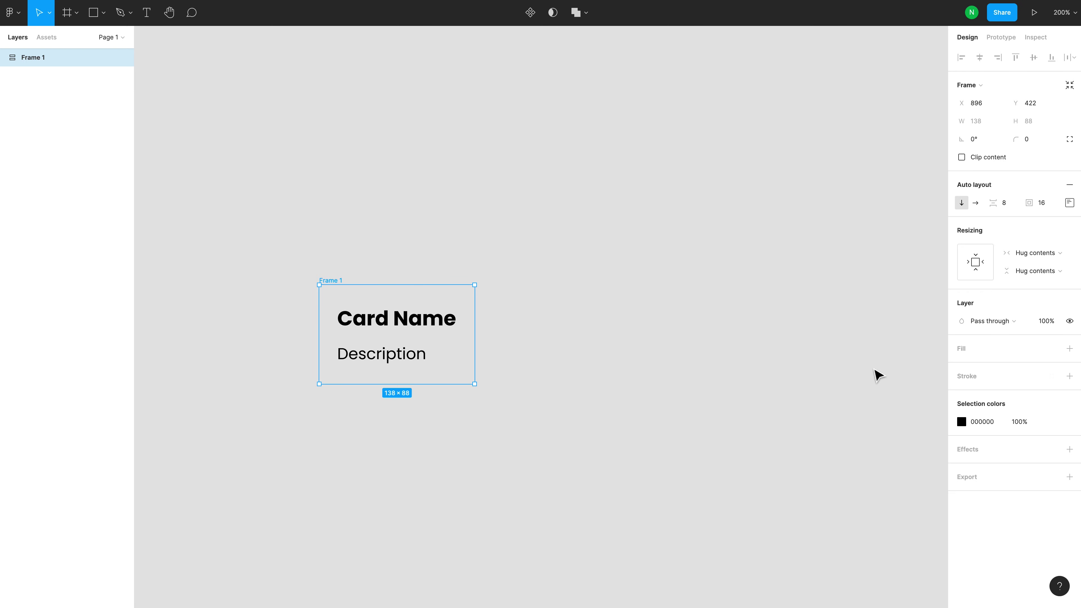
Add a dark grey 4F4F4F background fill to the card frame.
click(1070, 349)
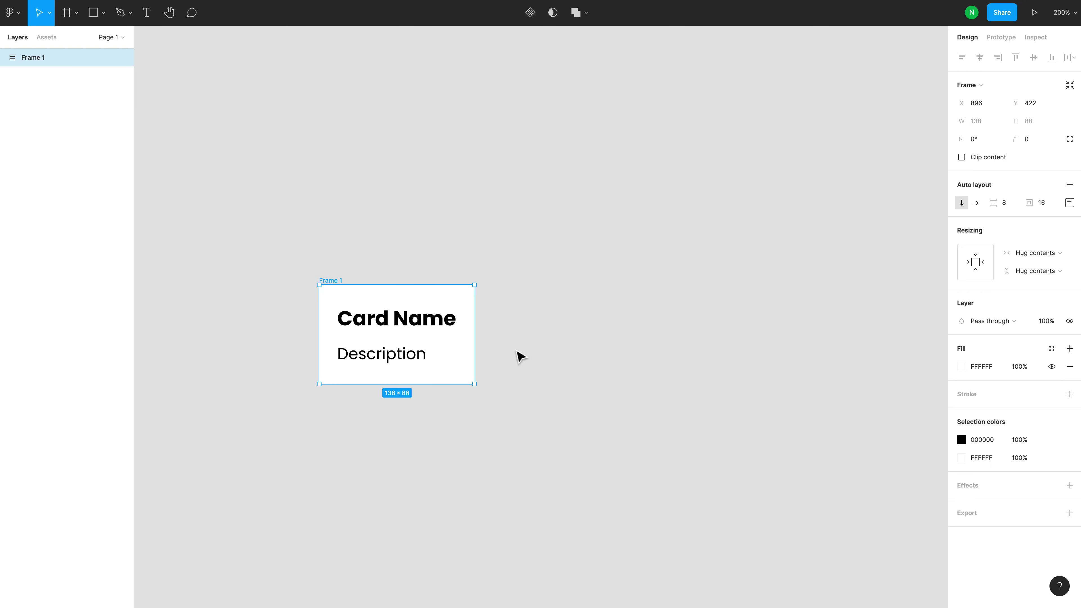
click(961, 367)
drag(853, 389, 802, 432)
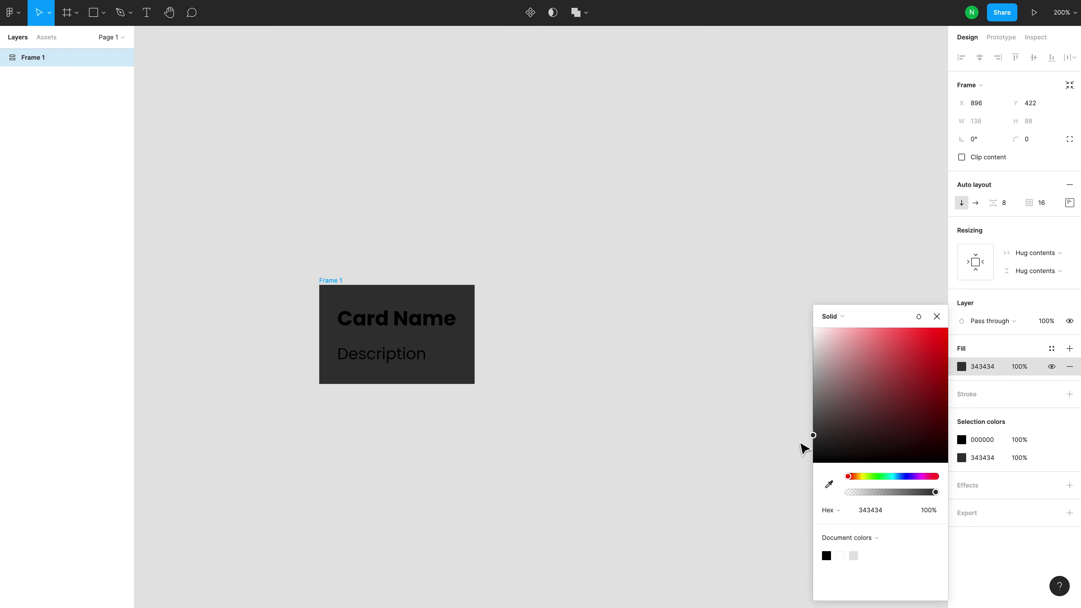
Make the Card Name and Description text white (FFFFFF).
click(362, 325)
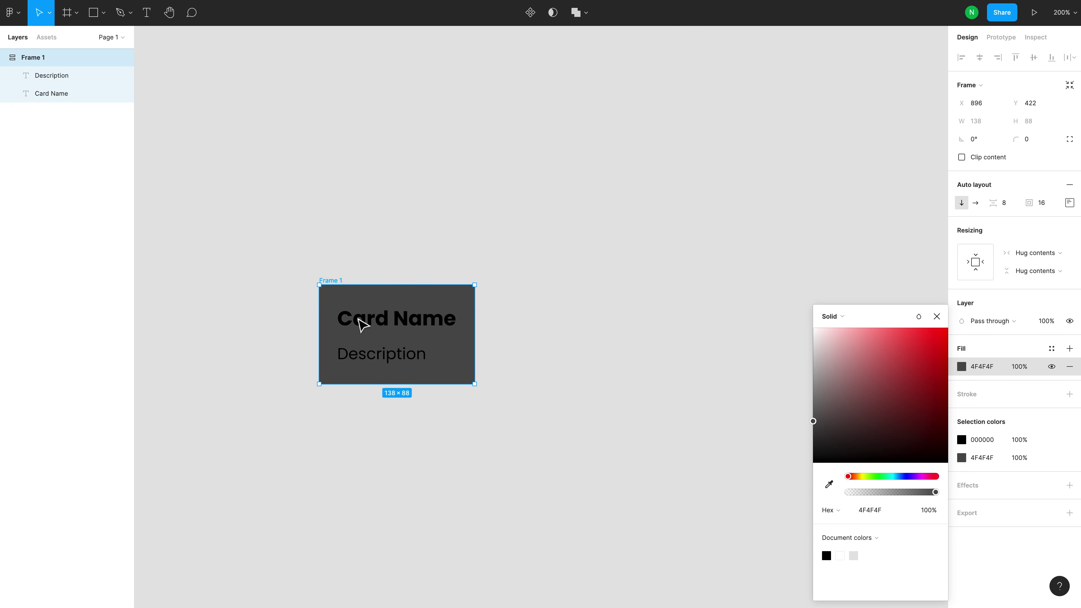
shift+click(399, 364)
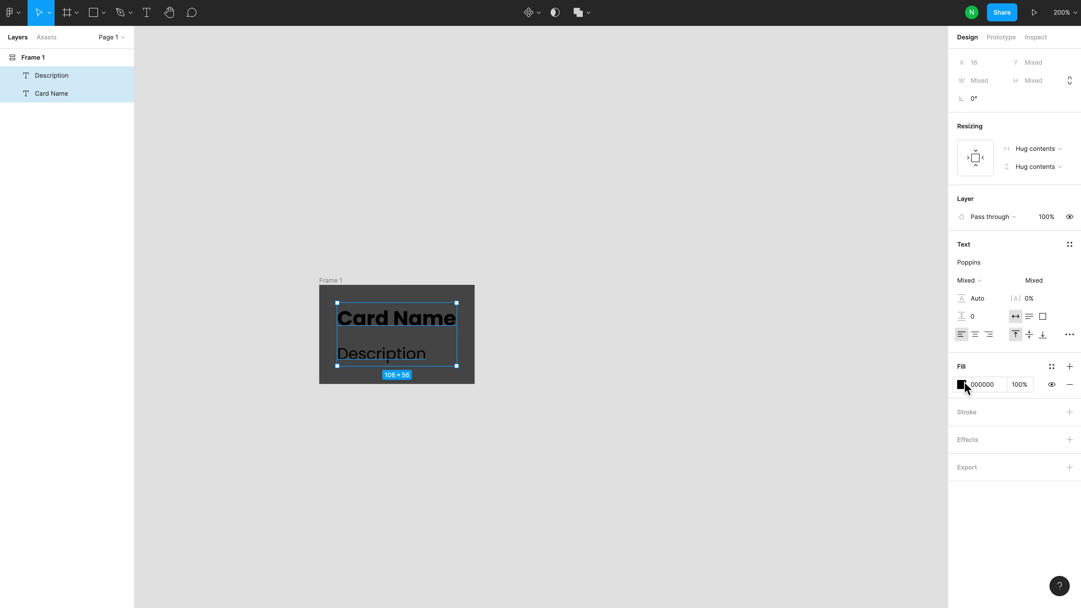
click(961, 385)
text(FFFFFF)
key(Return)
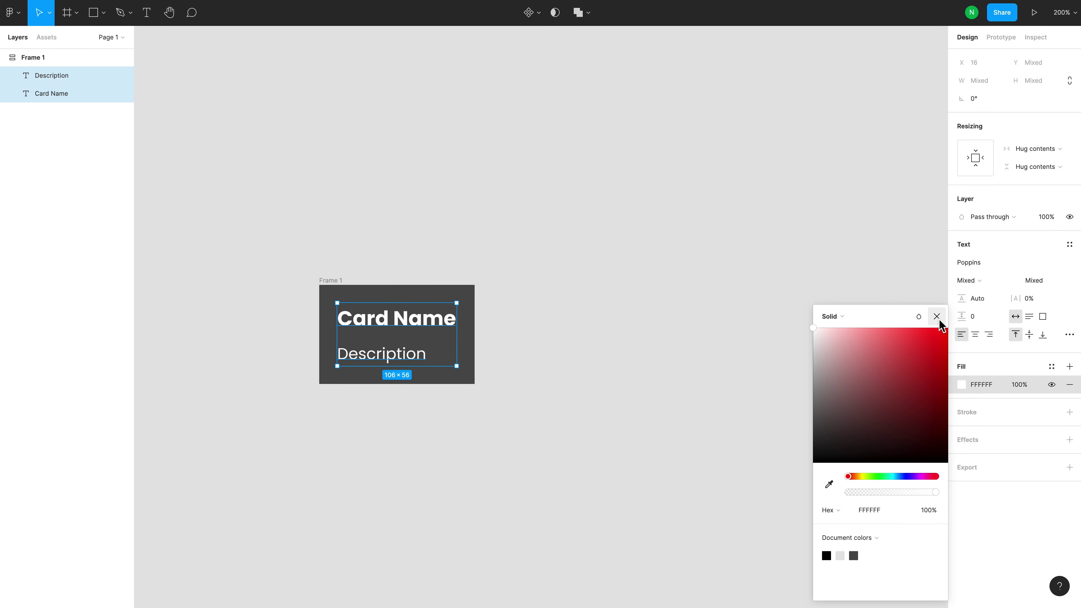
click(936, 316)
click(603, 336)
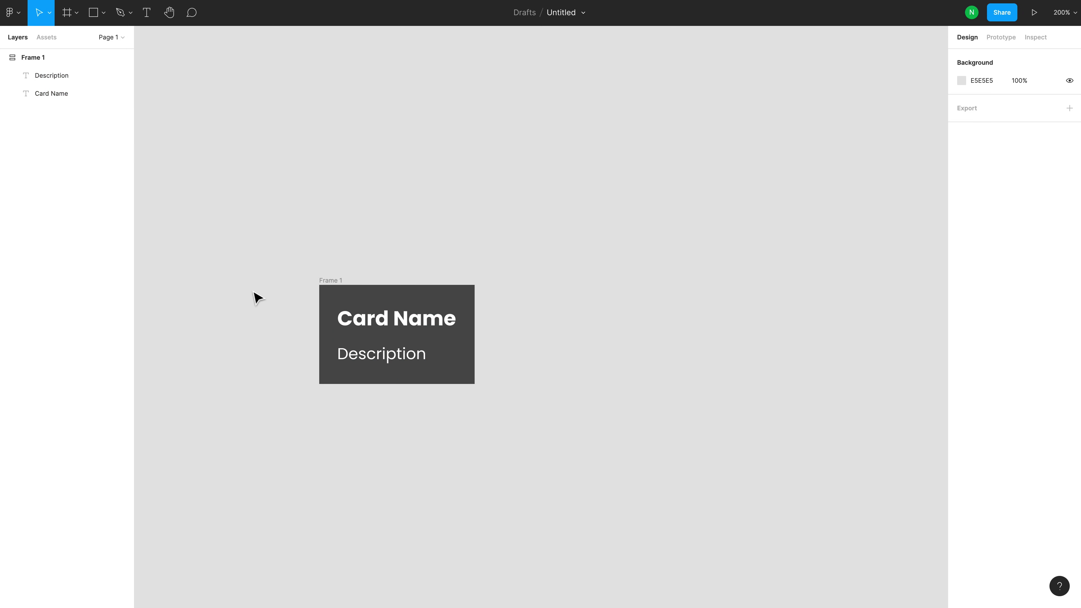
Round the card frame's corners to a radius of 8.
click(342, 293)
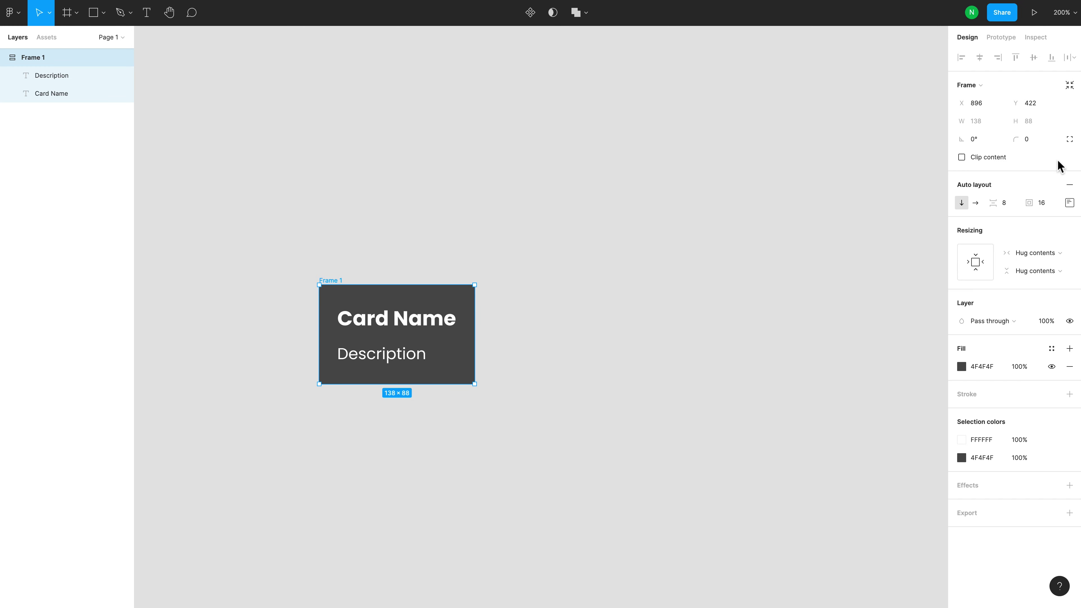
click(1019, 142)
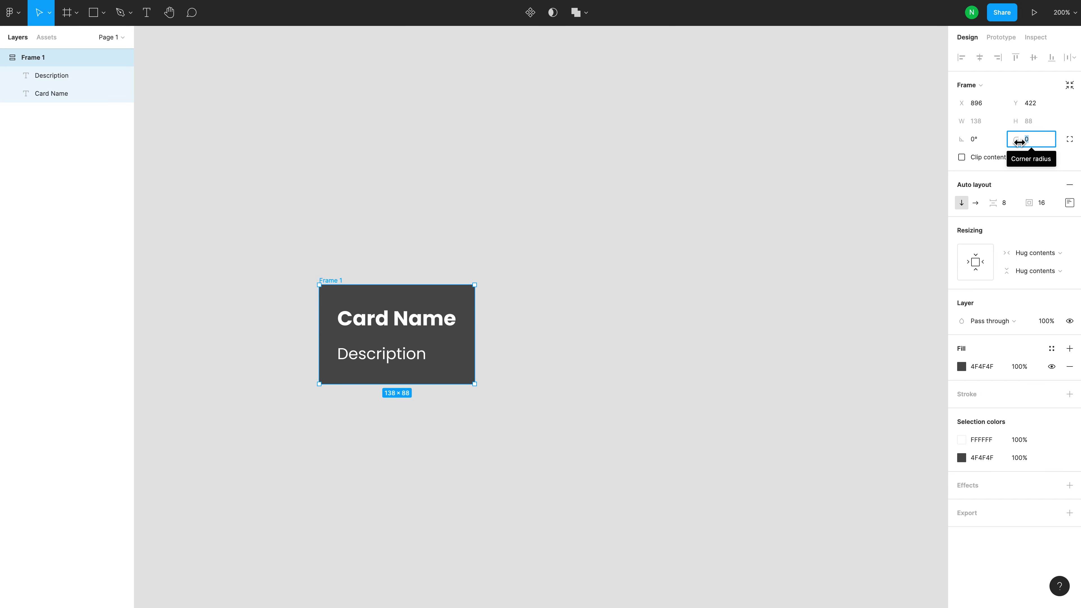
text(8)
key(Return)
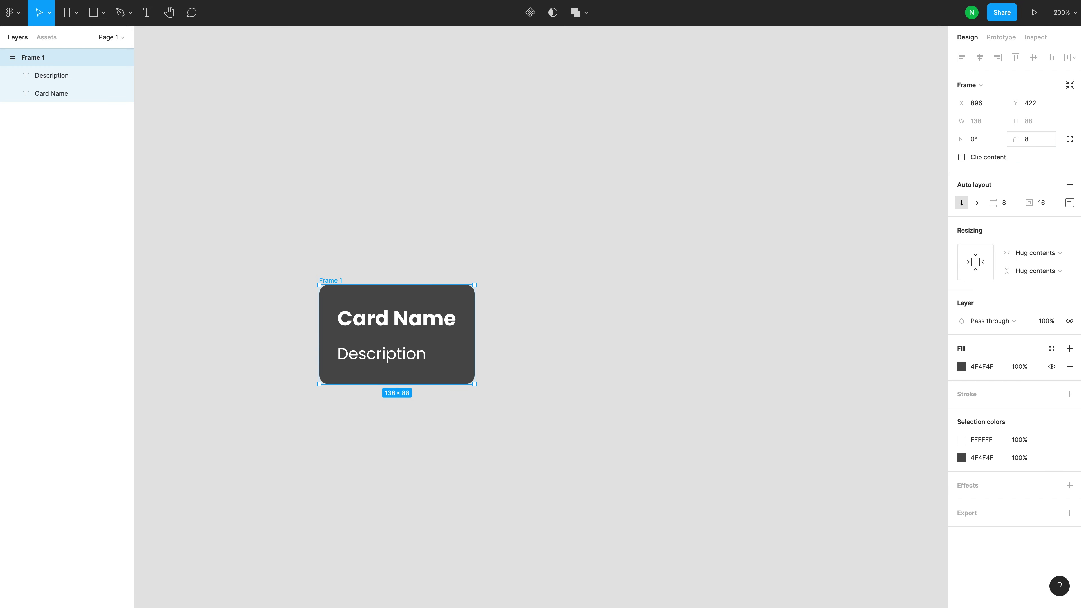
key(Escape)
Resize the card to 214×191 and align its text to the bottom-left.
click(343, 286)
drag(479, 287, 566, 170)
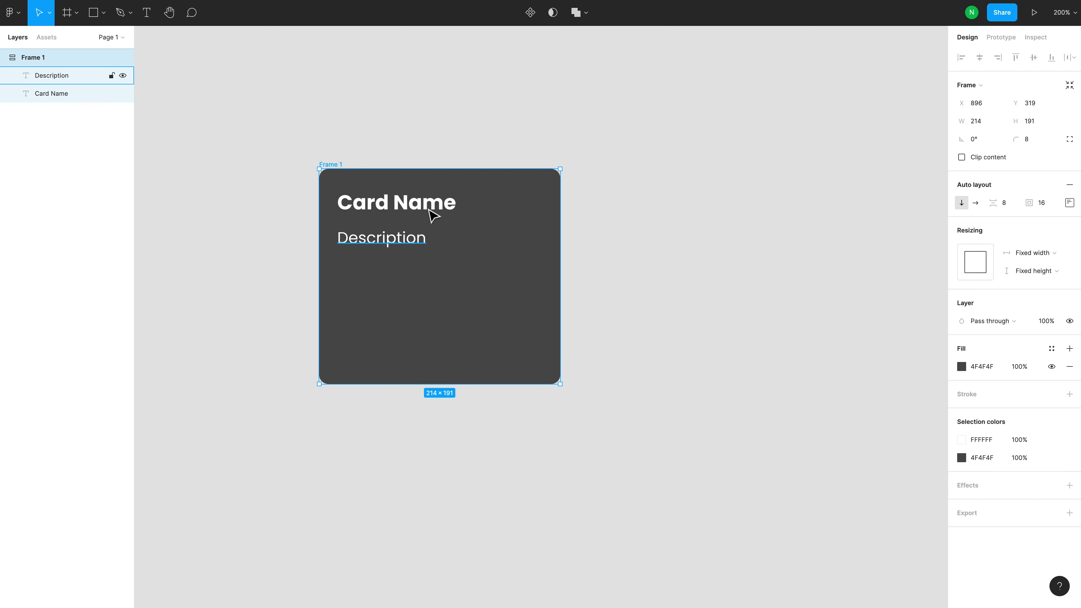
click(1070, 203)
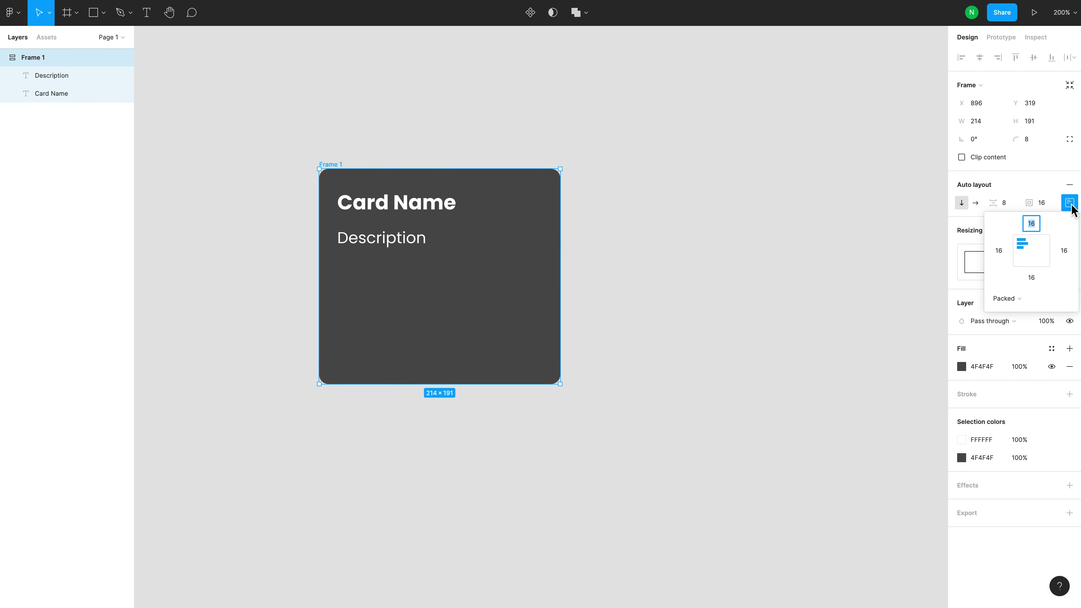
click(1022, 251)
click(1023, 267)
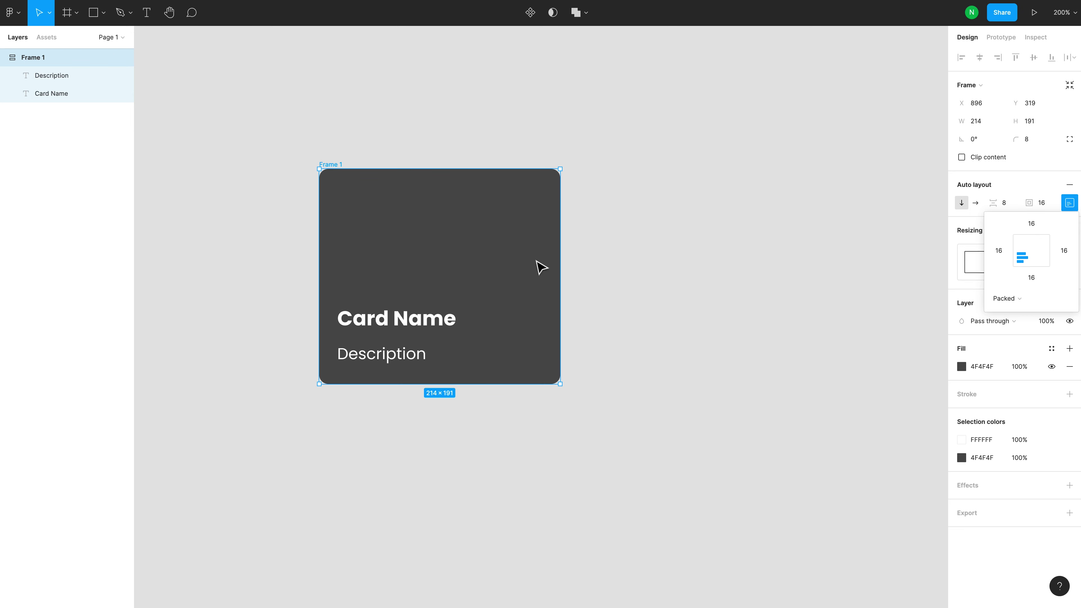
Change the title text to 'Card Name lorem ipsum'.
click(432, 327)
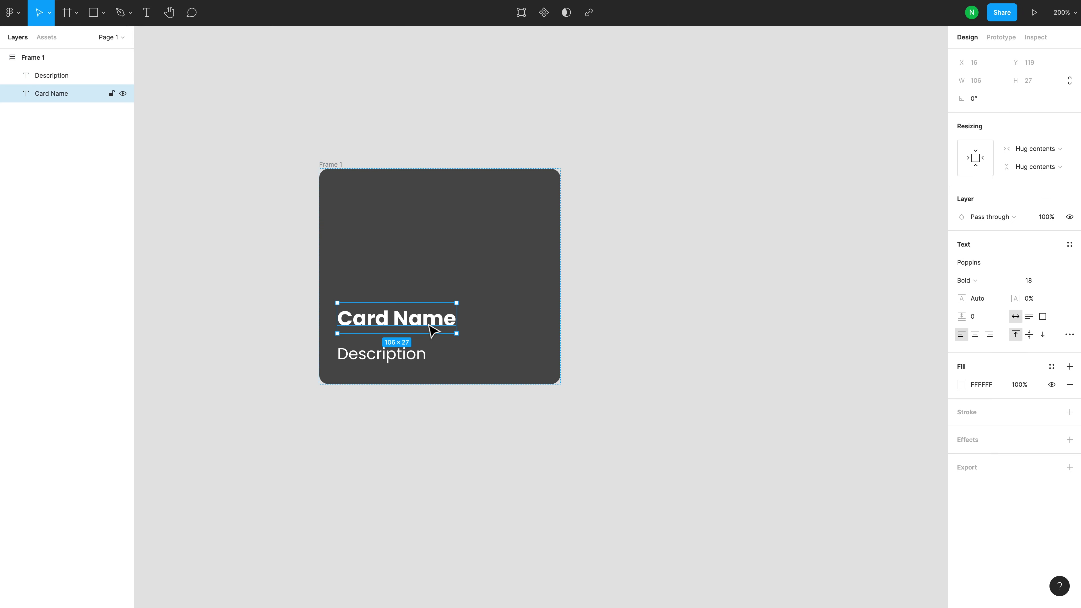
double_click(438, 324)
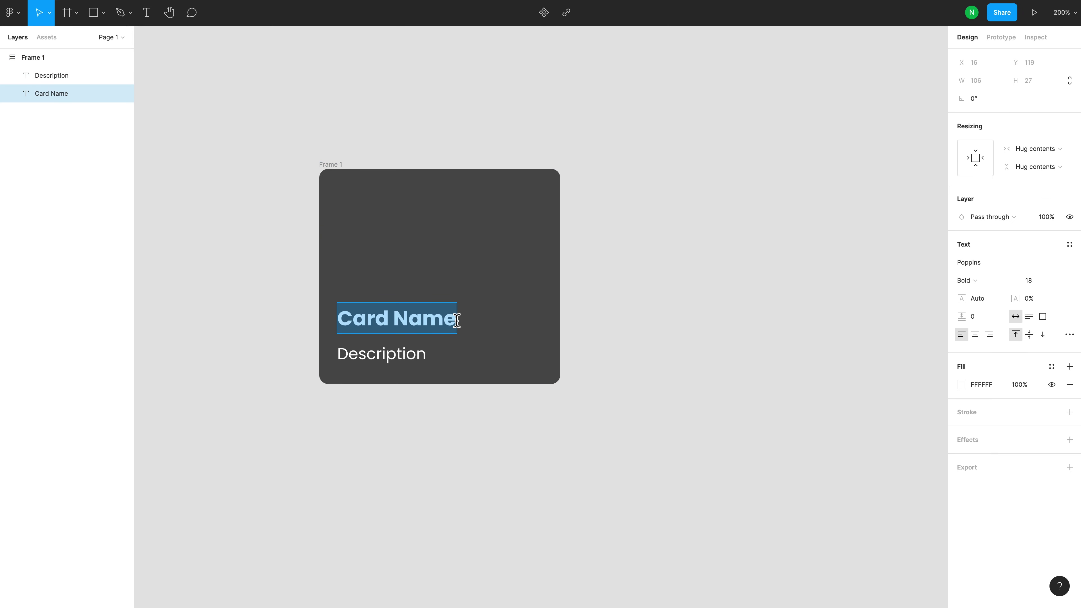
key(BackSpace)
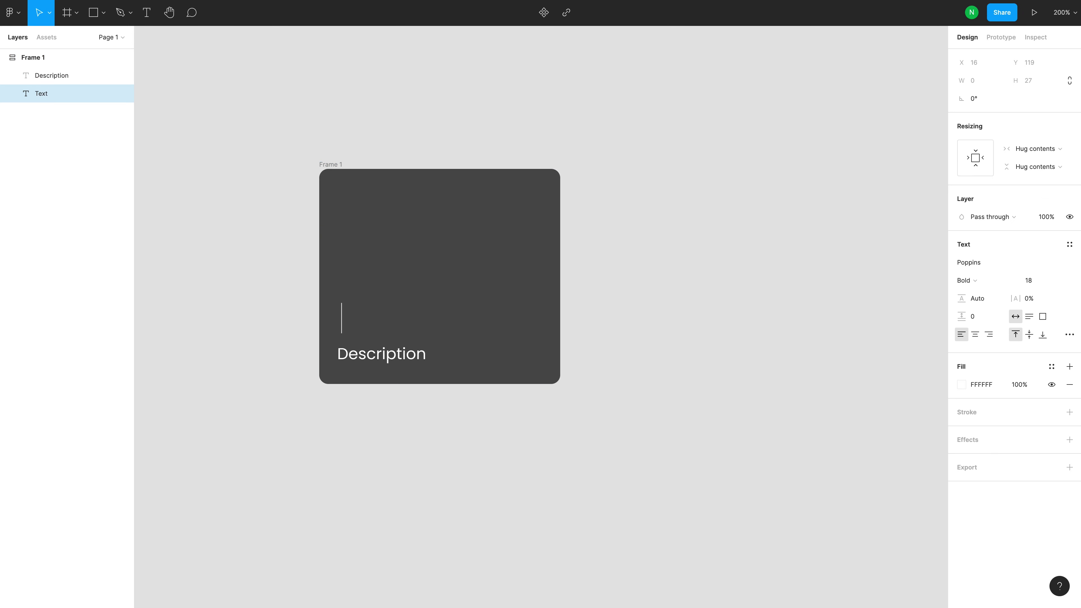
text(Card Name)
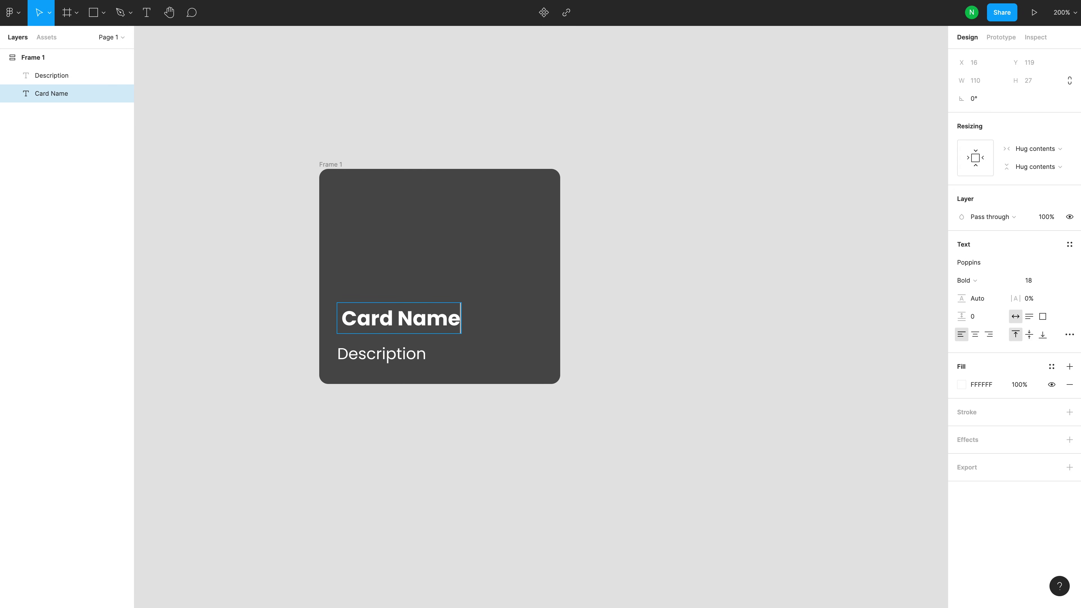
text( lorem ips)
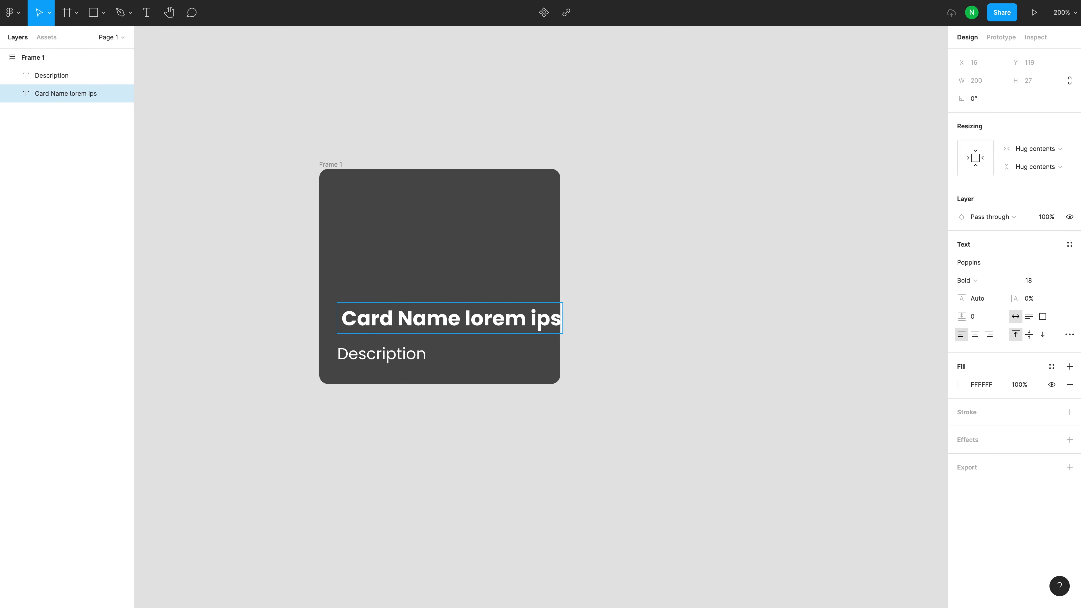
text(um)
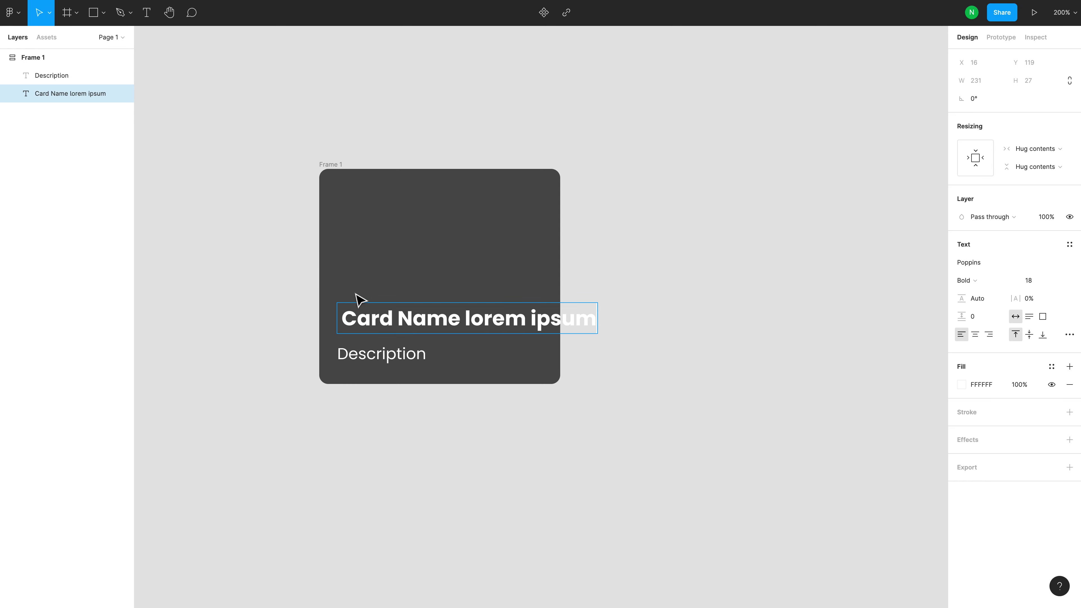
key(BackSpace)
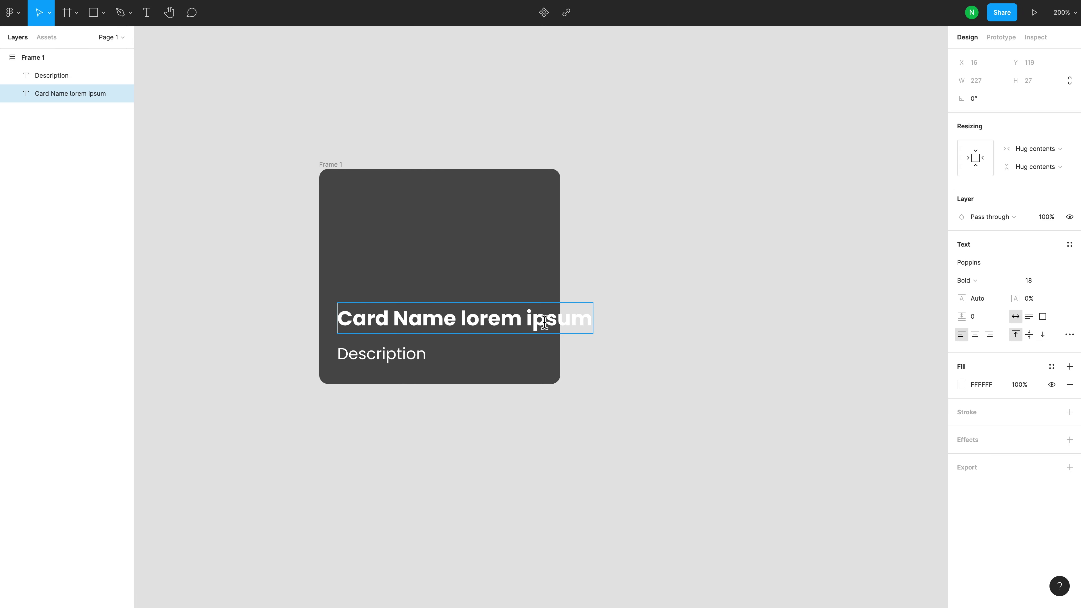
key(Escape)
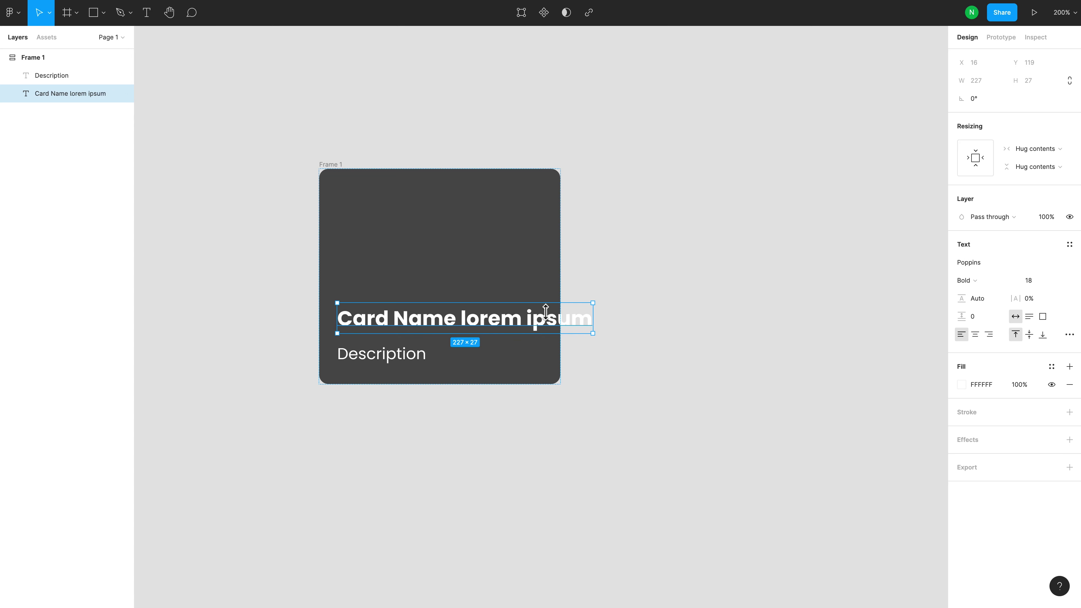
Set both title and description horizontal resizing to Fill container.
click(1051, 149)
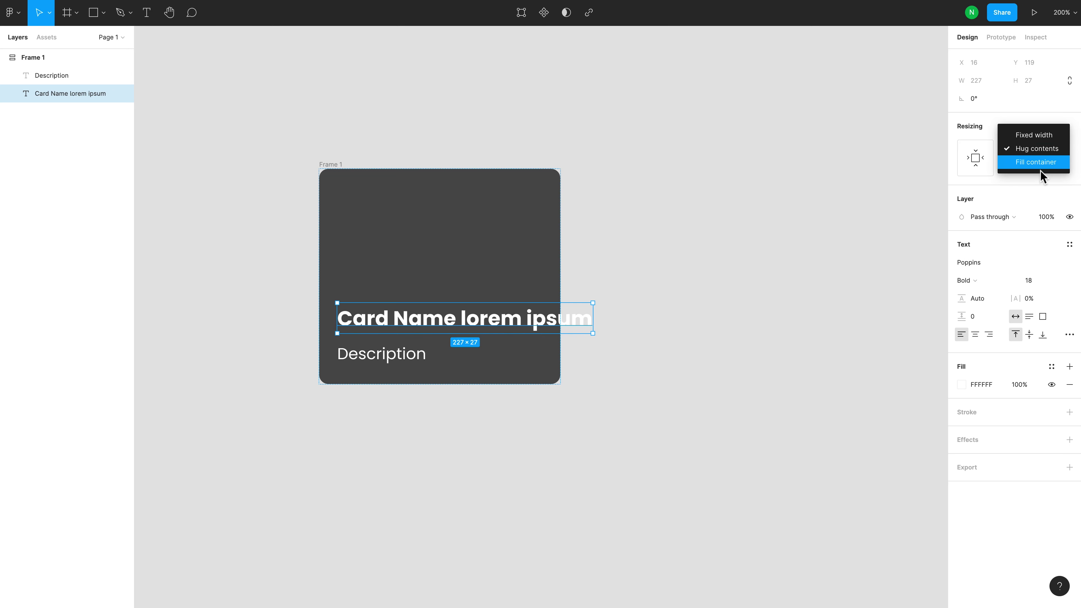
click(1036, 162)
click(394, 363)
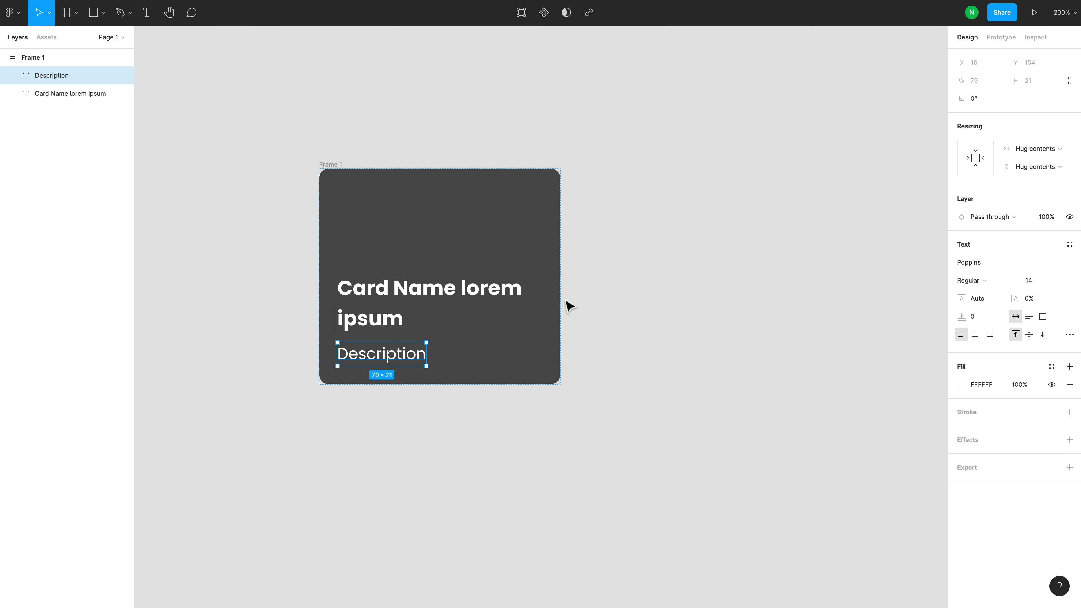
click(1064, 154)
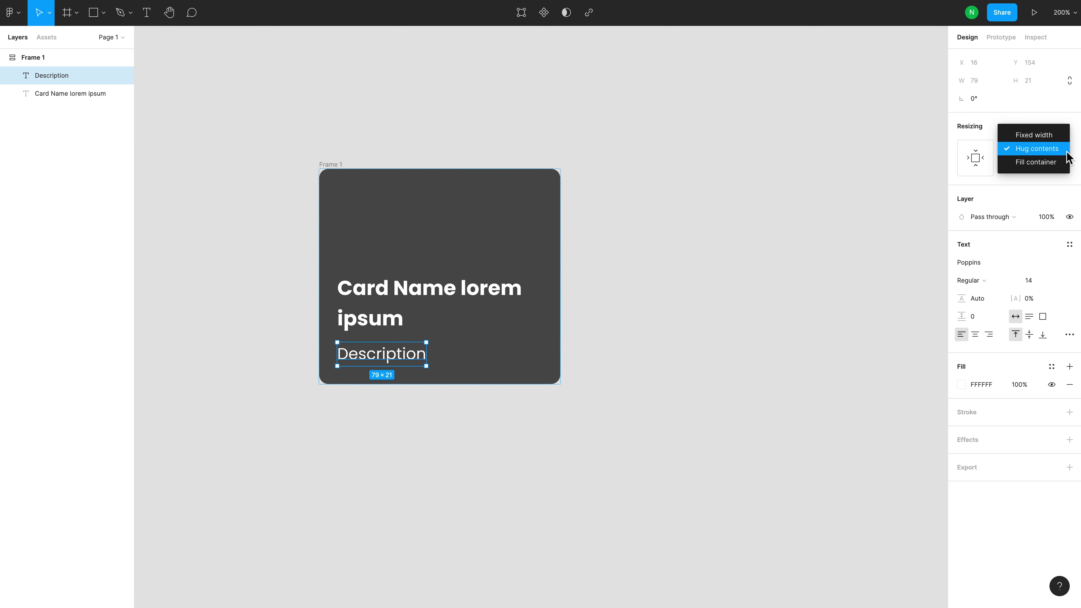
click(1022, 163)
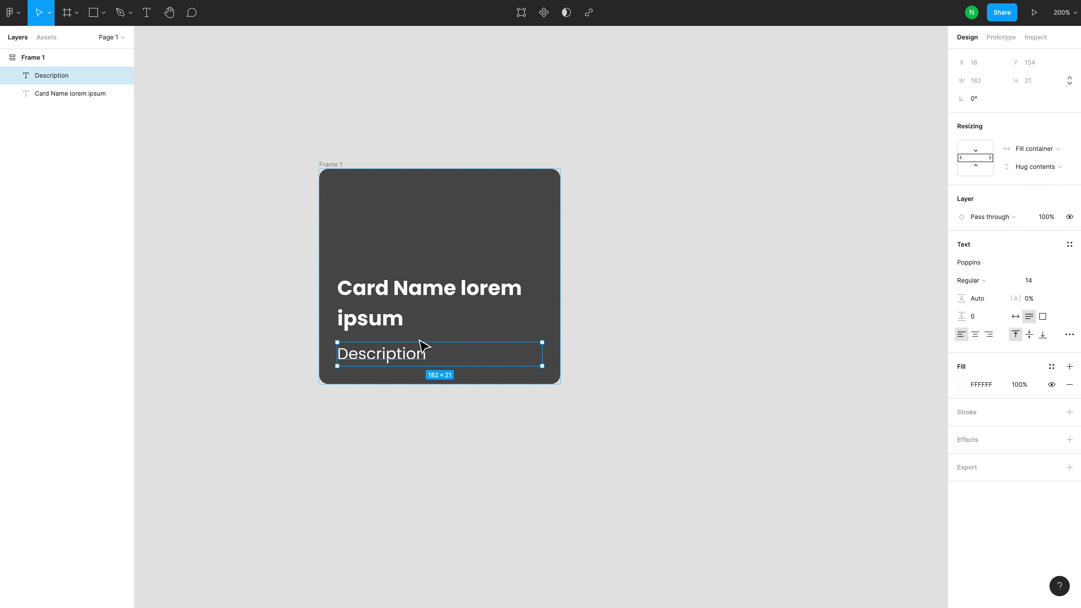
click(346, 175)
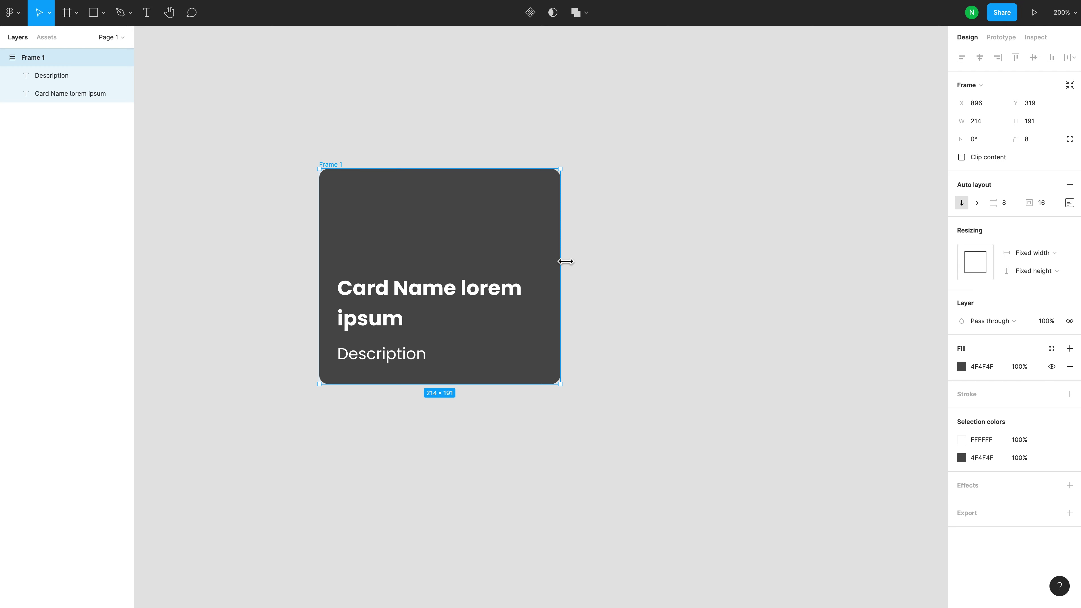
Widen the card slightly and add a second fill set to Image.
mouse_move(566, 262)
mouse_down()
mouse_move(532, 281)
mouse_move(585, 282)
mouse_up()
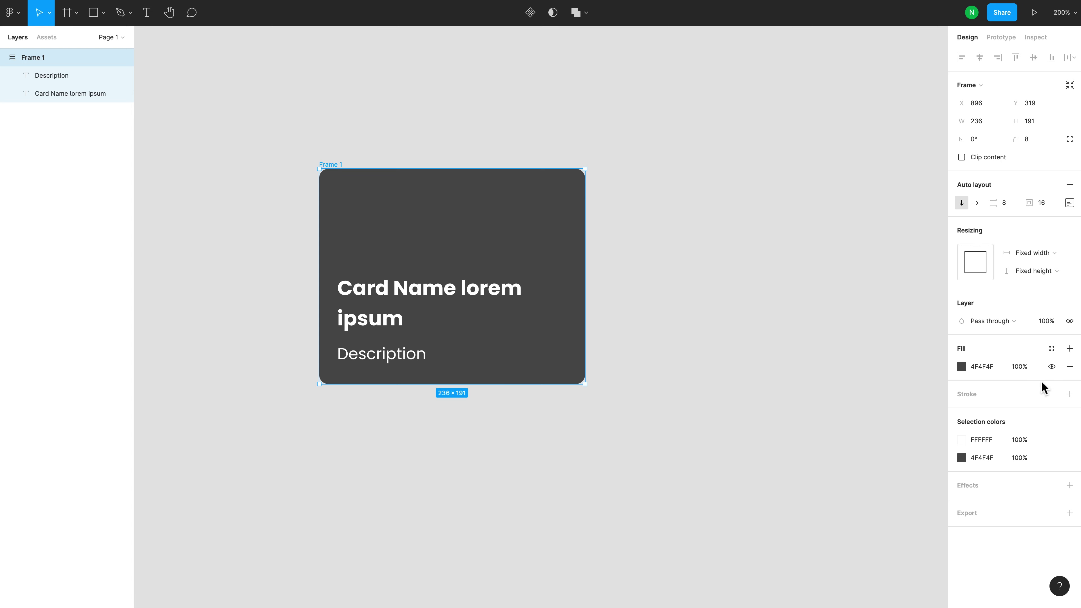
click(1070, 348)
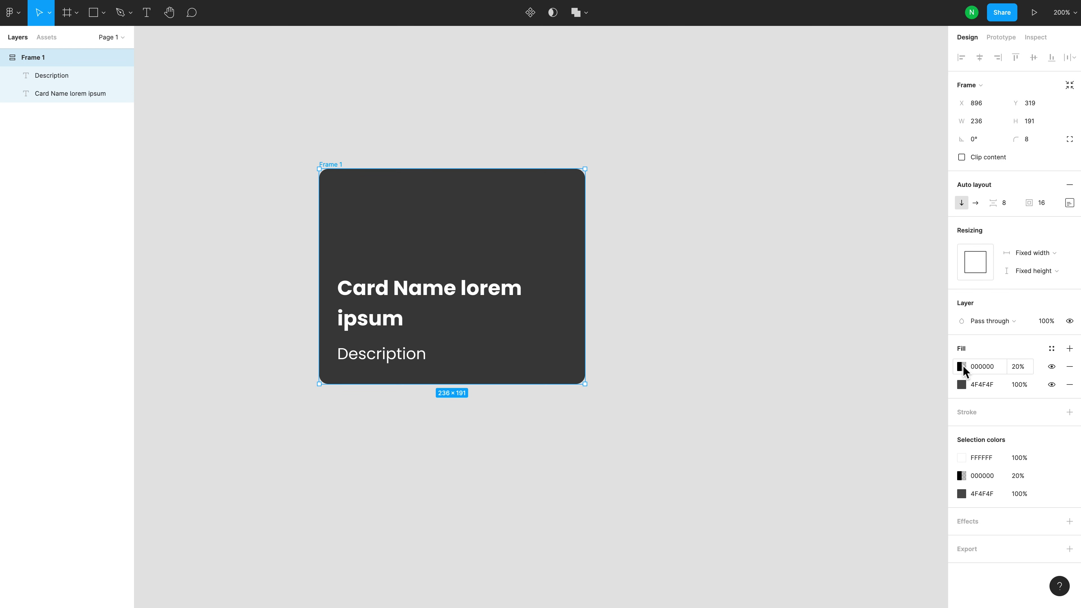
click(962, 369)
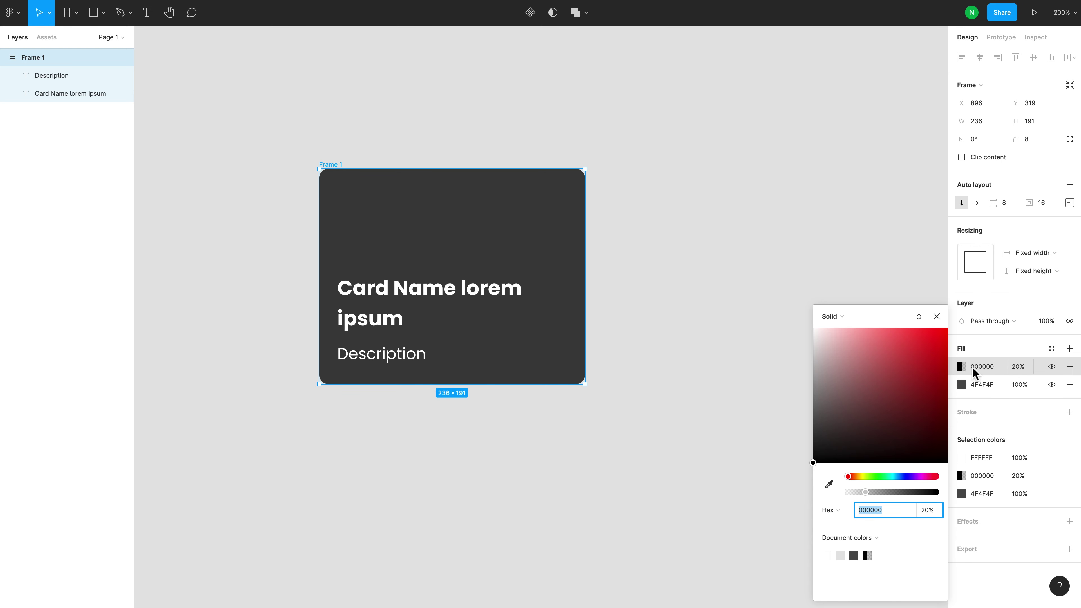
click(864, 318)
click(856, 385)
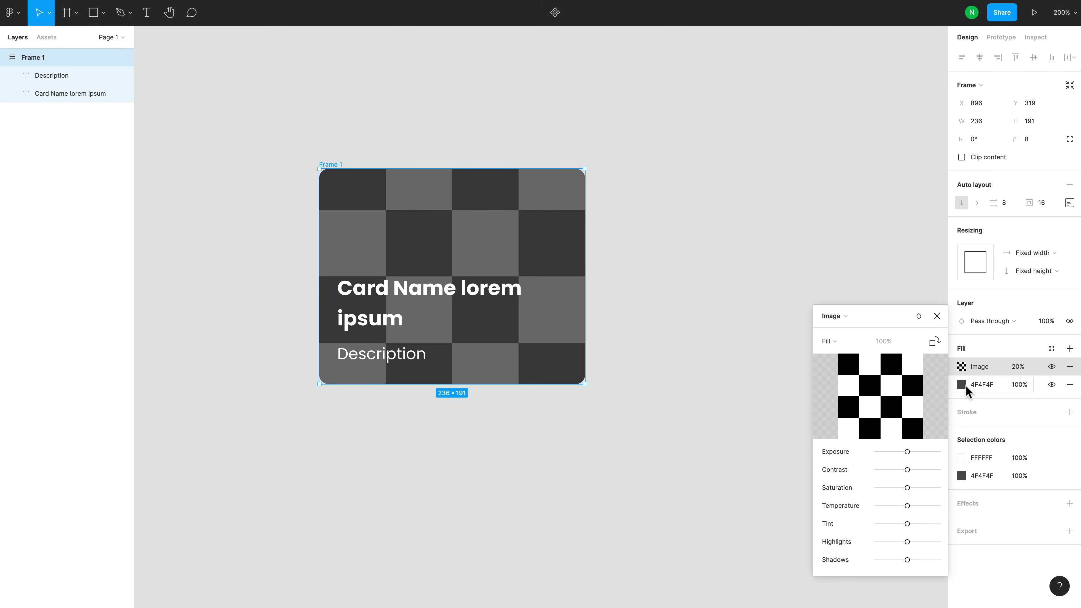
mouse_move(880, 396)
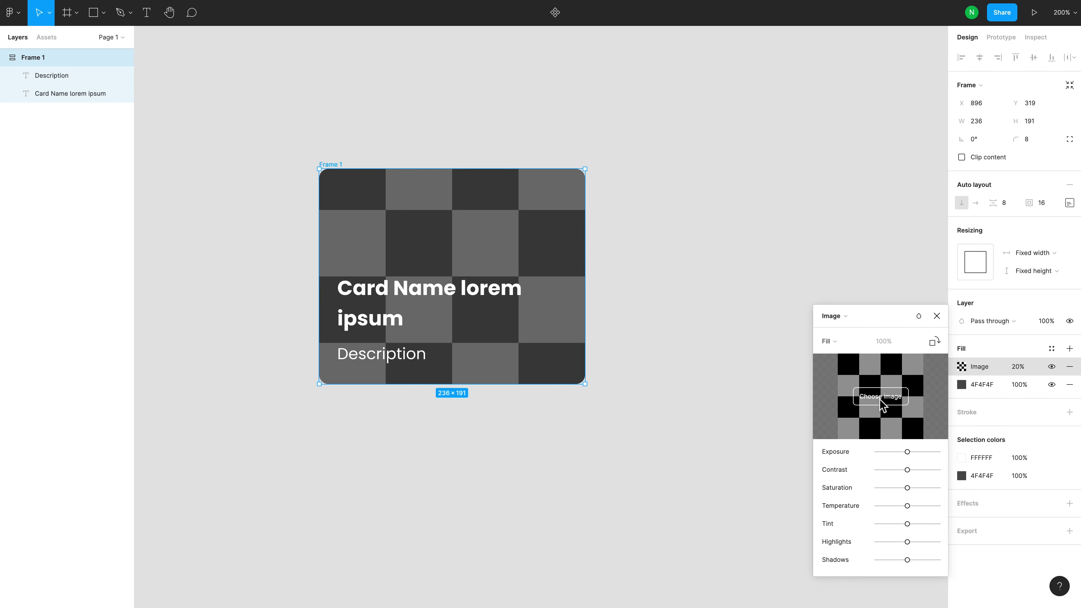
Load the hedgehog photo into the image fill at 100% opacity.
click(880, 397)
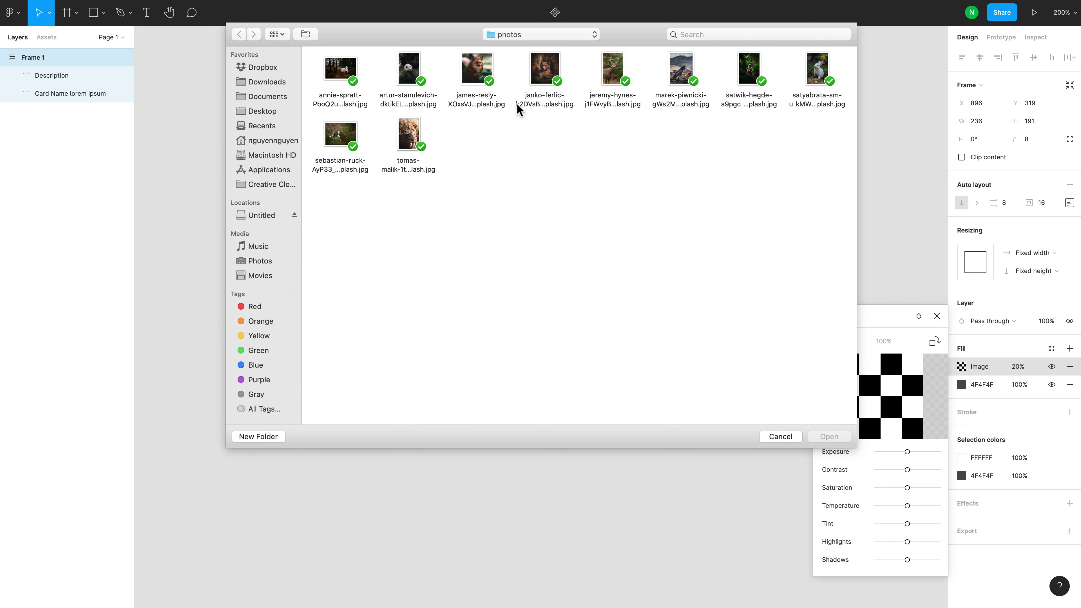
click(407, 80)
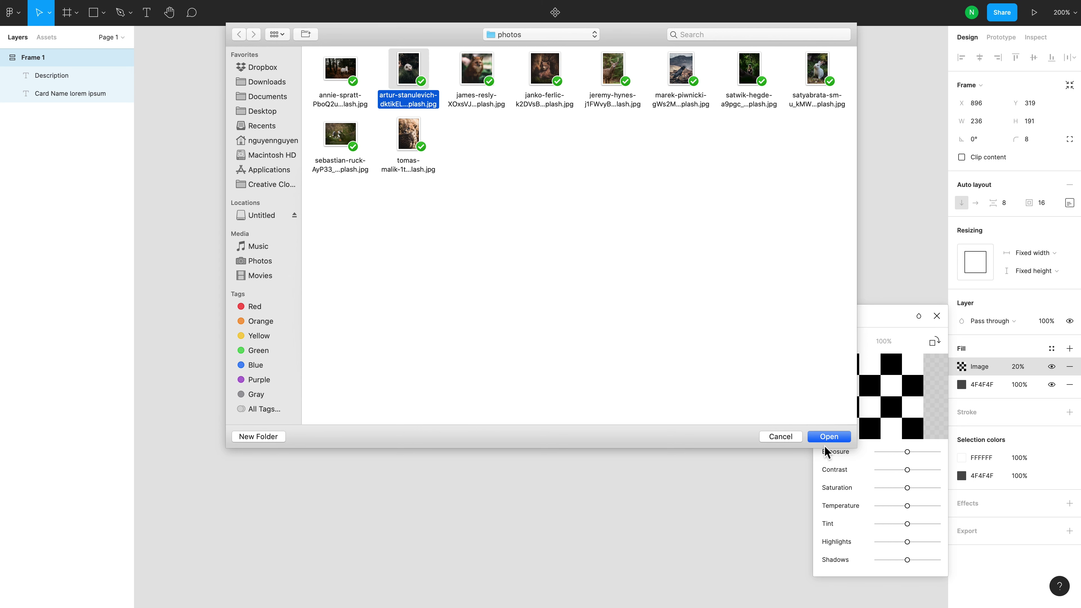
click(828, 436)
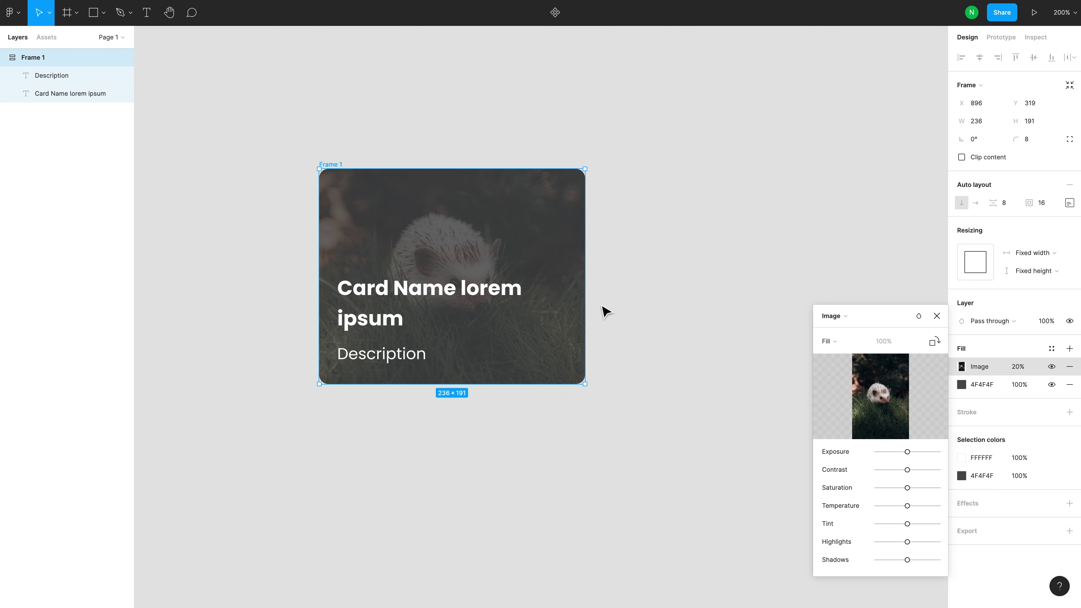
click(1018, 366)
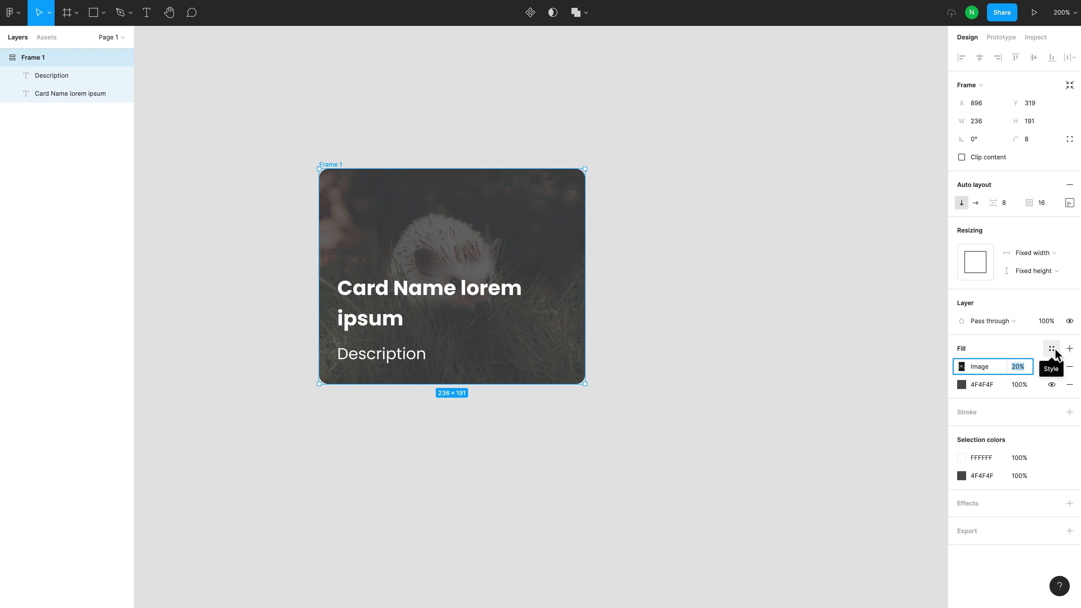
text(100)
key(Return)
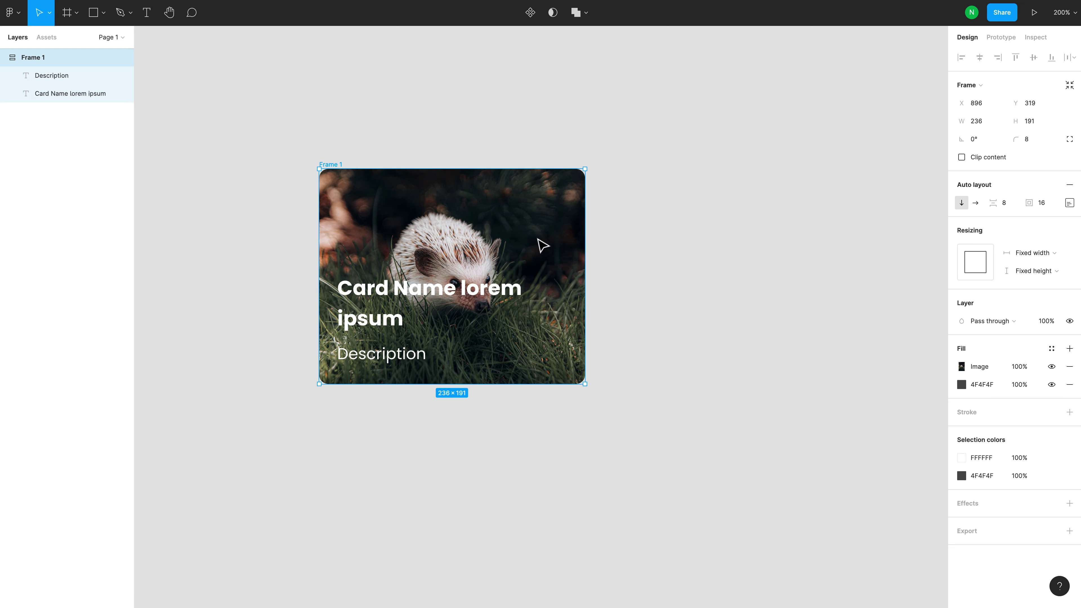
Delete 'lorem ipsum' so the title reads 'Card Name', then zoom to check it.
double_click(446, 292)
click(467, 290)
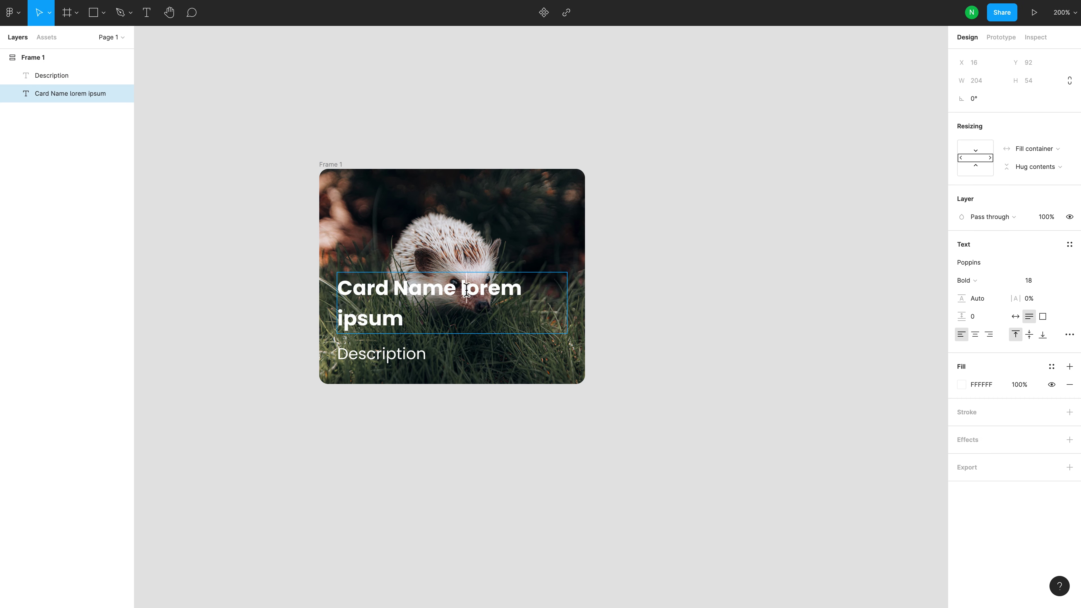
drag(457, 290, 509, 325)
key(BackSpace)
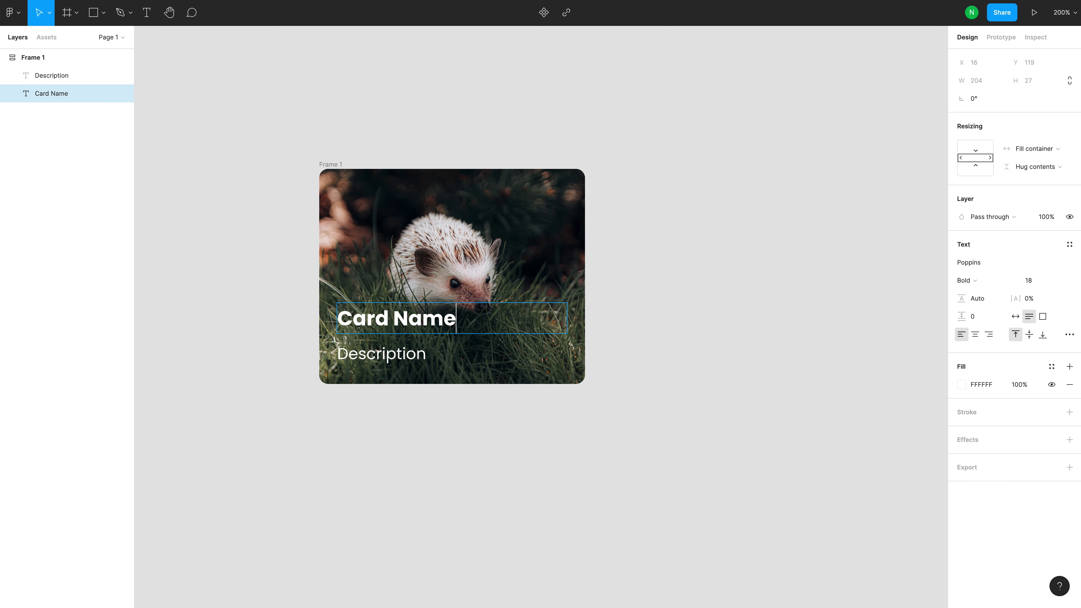
key(Escape)
click(687, 283)
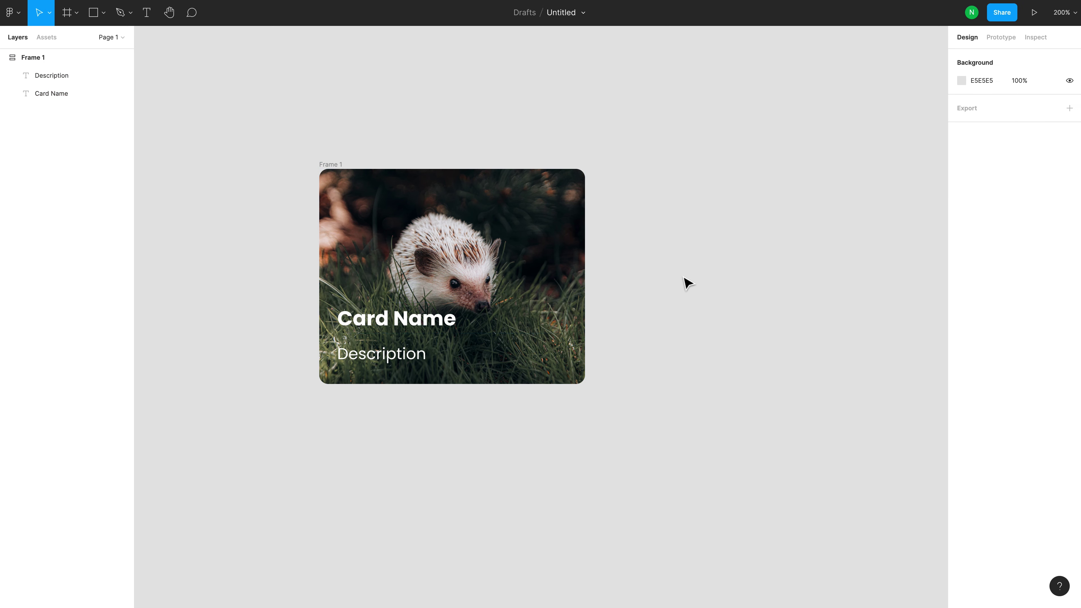
key(shift+0)
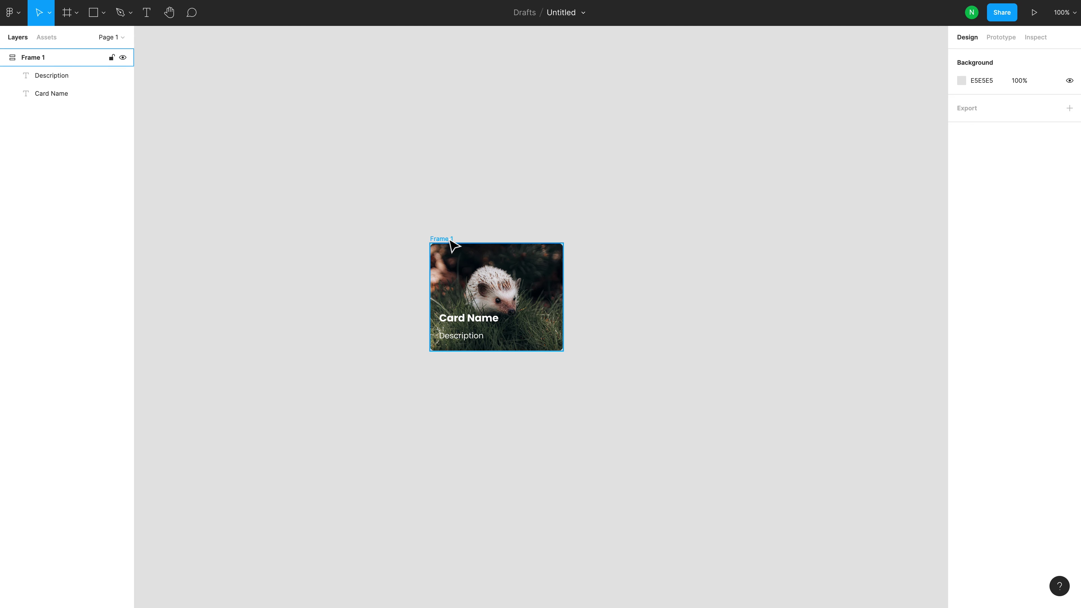
click(468, 249)
key(ctrl+plus)
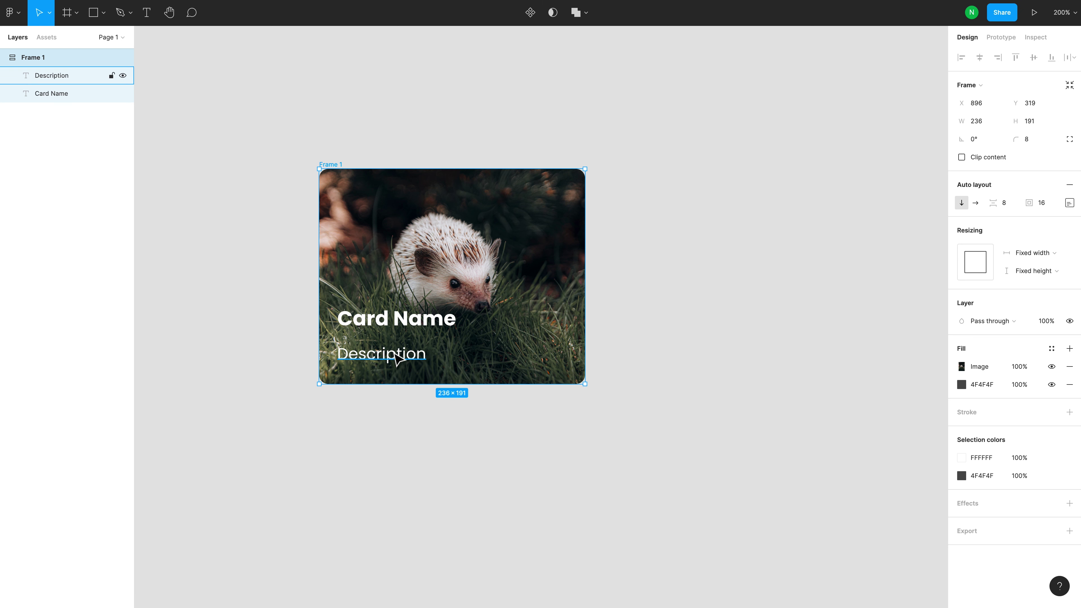
Set the card's item gap to 4, padding to 24, and size to 300 × 264.
click(388, 329)
click(339, 165)
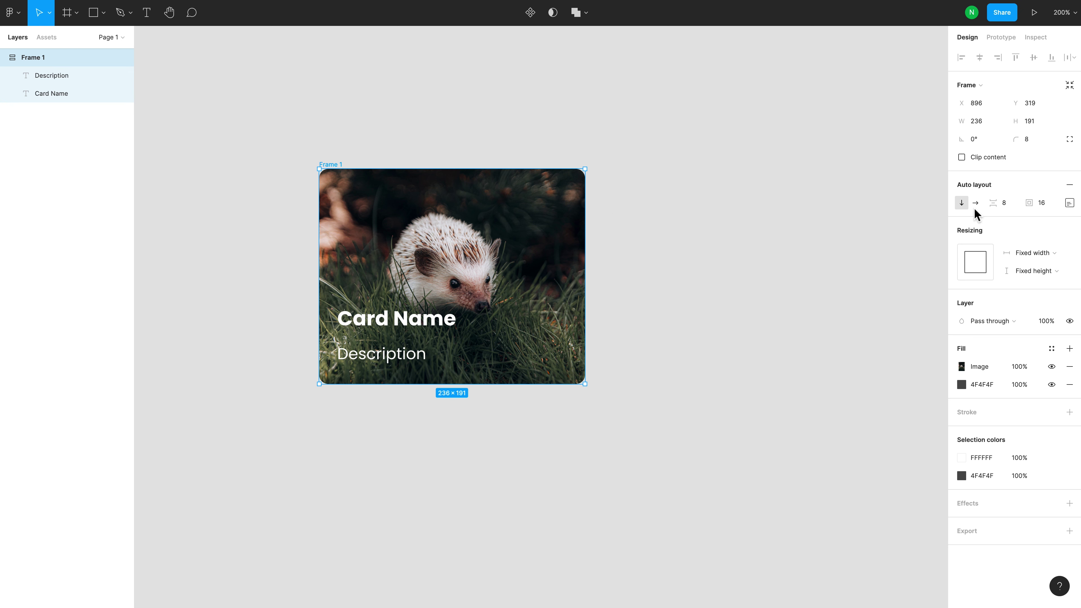
click(1004, 205)
text(4)
key(Return)
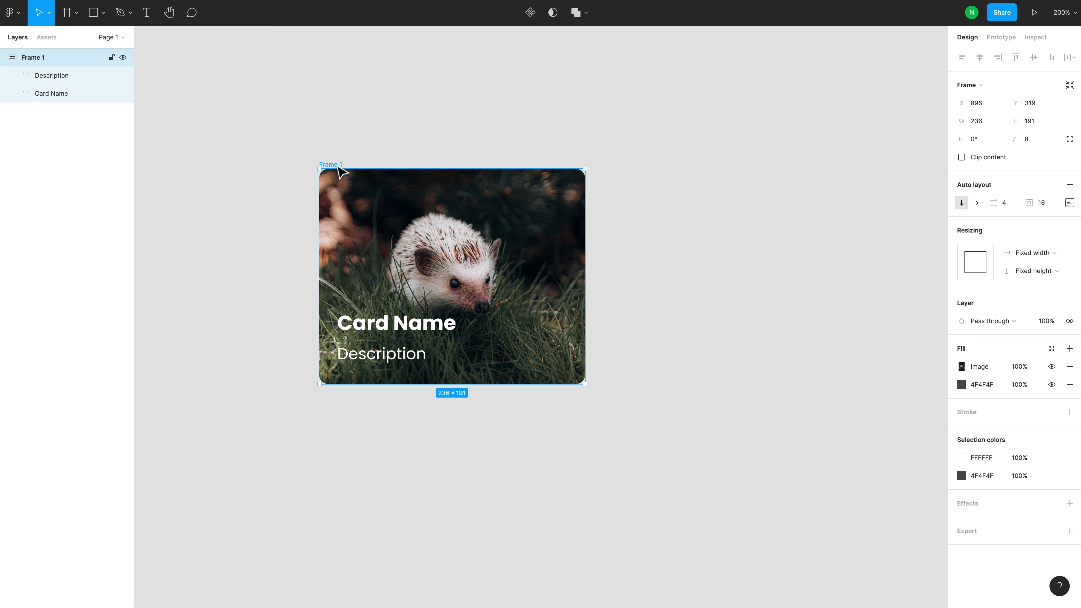
click(1036, 205)
double_click(1037, 204)
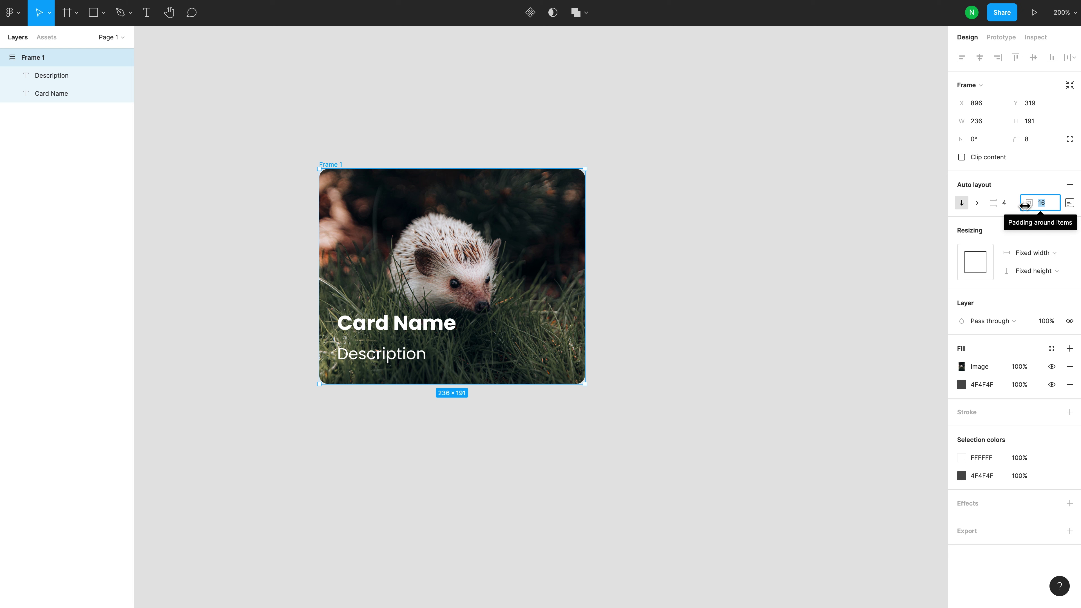
text(24)
key(Return)
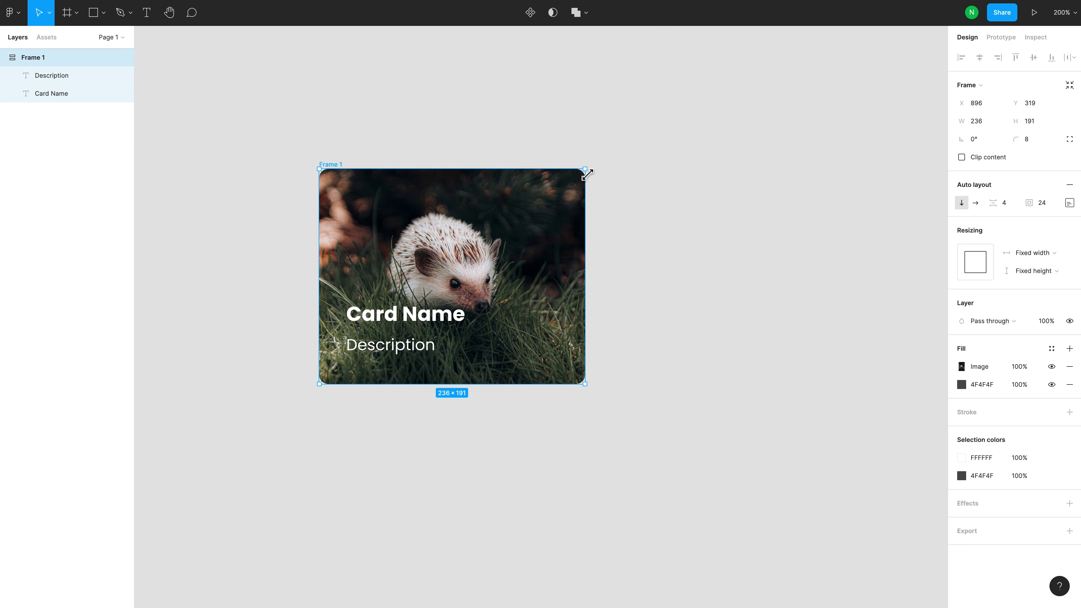
drag(586, 169, 657, 87)
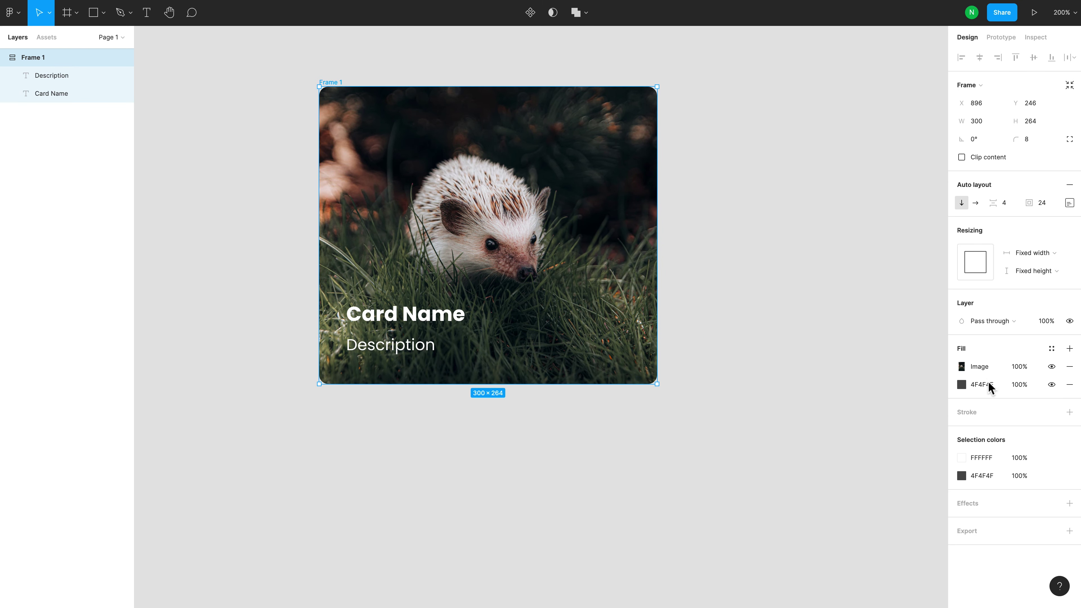
Add a new black fill above the image and make it a linear gradient.
click(1069, 349)
click(1018, 366)
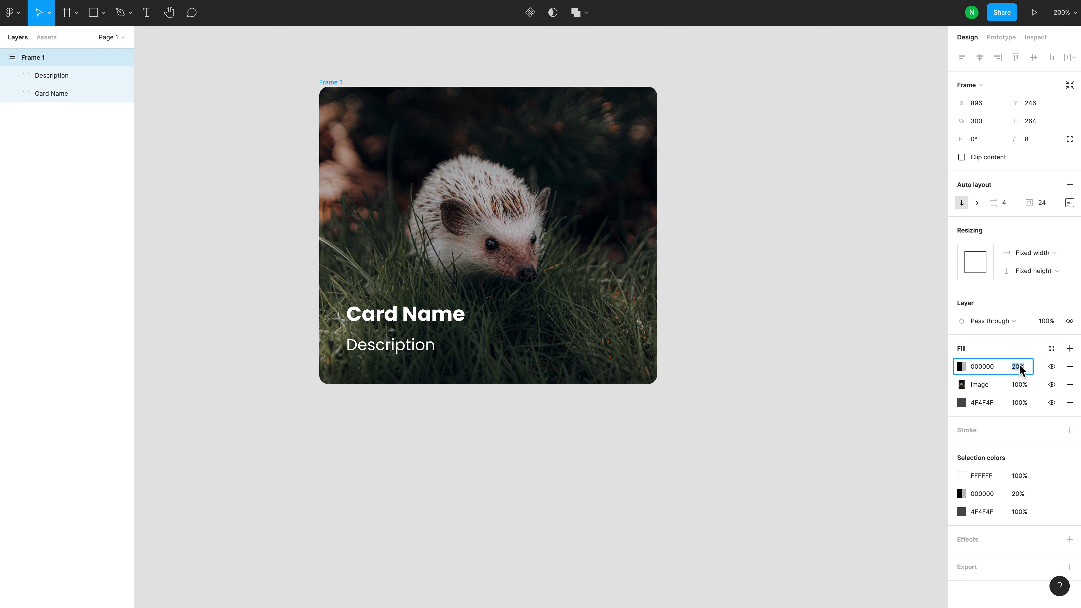
key(Return)
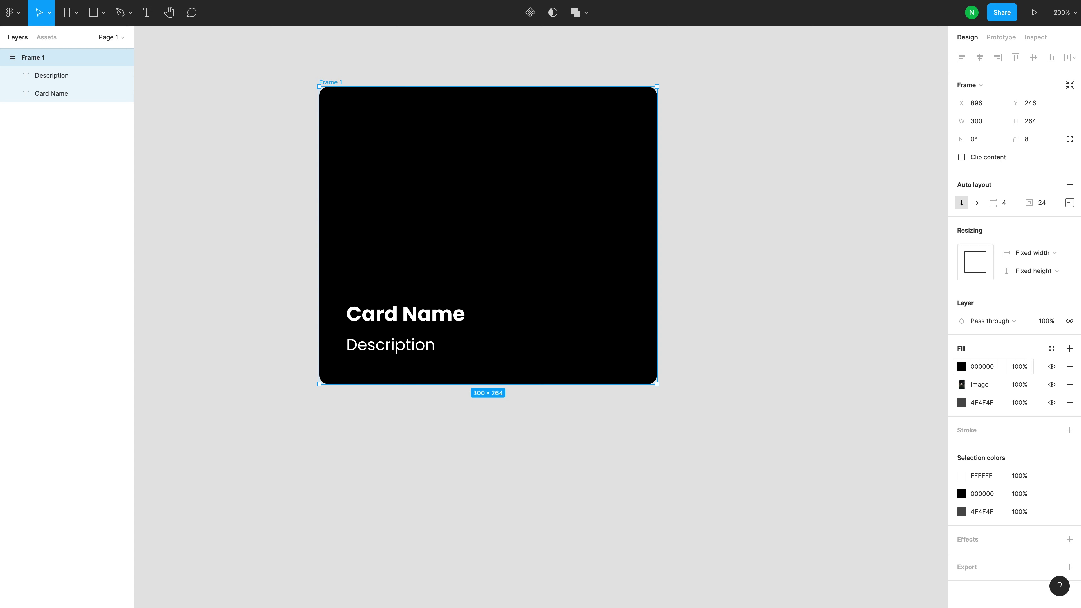
click(961, 366)
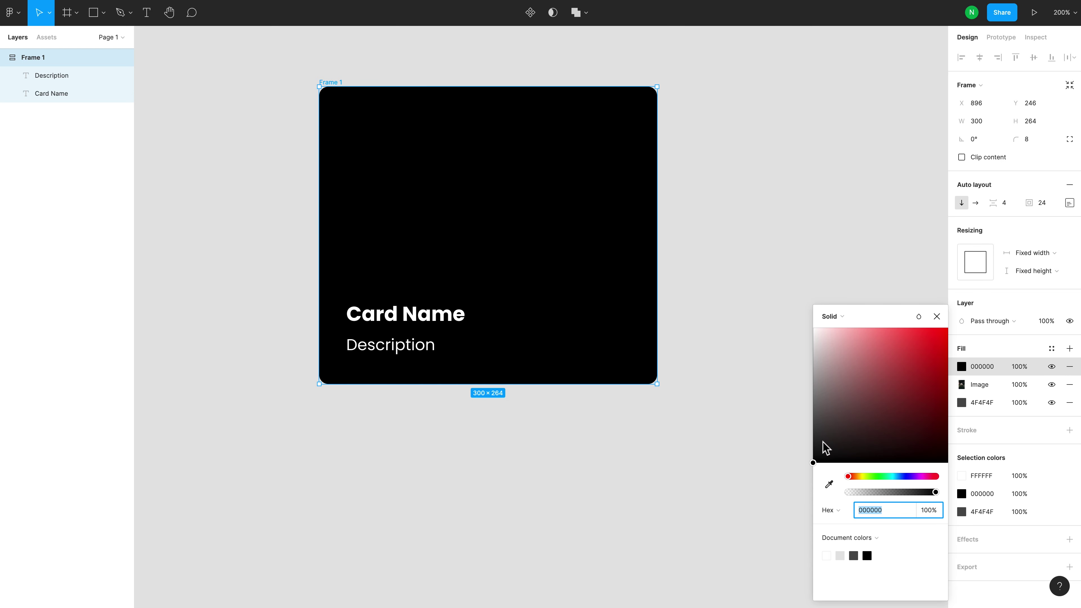
click(864, 323)
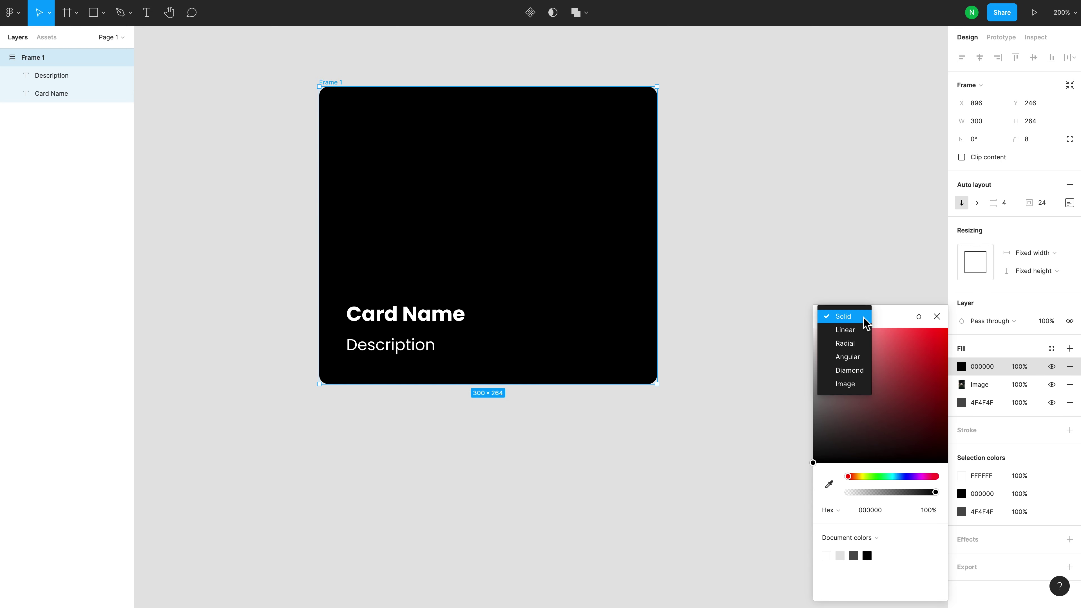
click(862, 331)
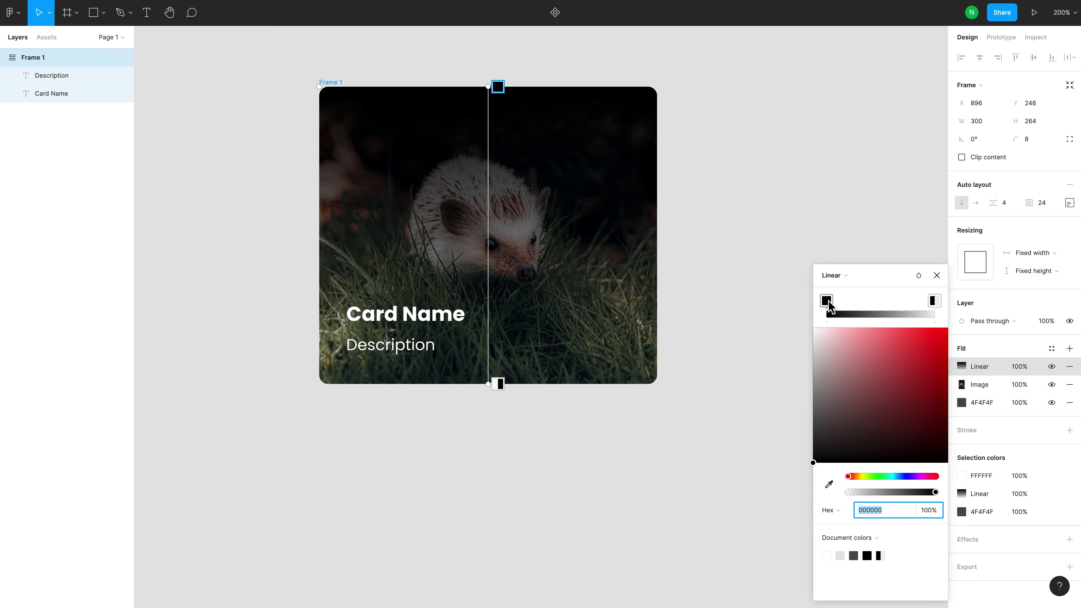
Set the gradient's end stop to 0% opacity.
click(935, 301)
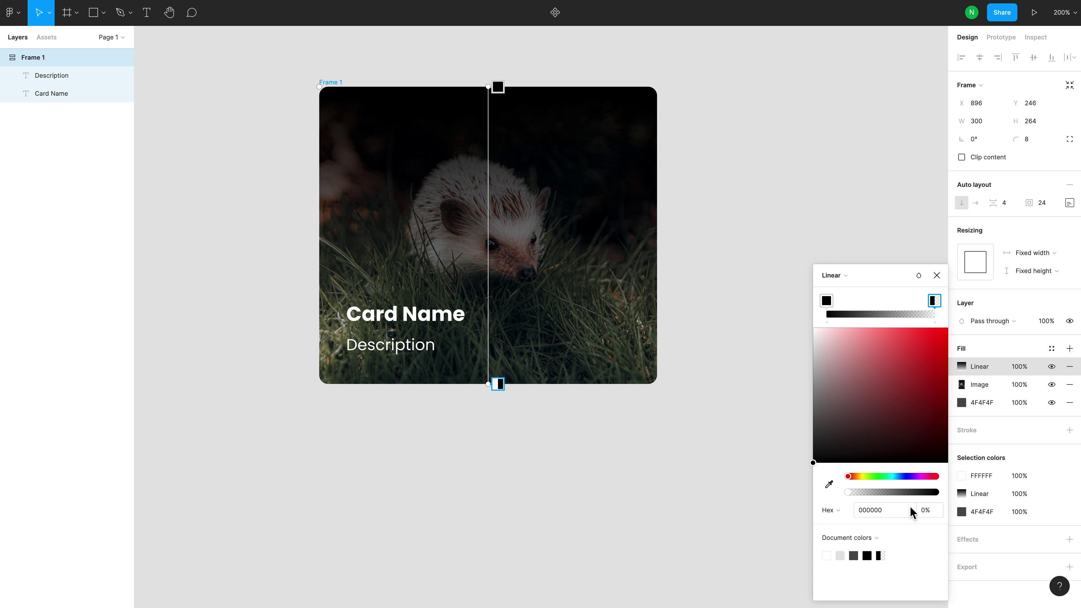
click(927, 514)
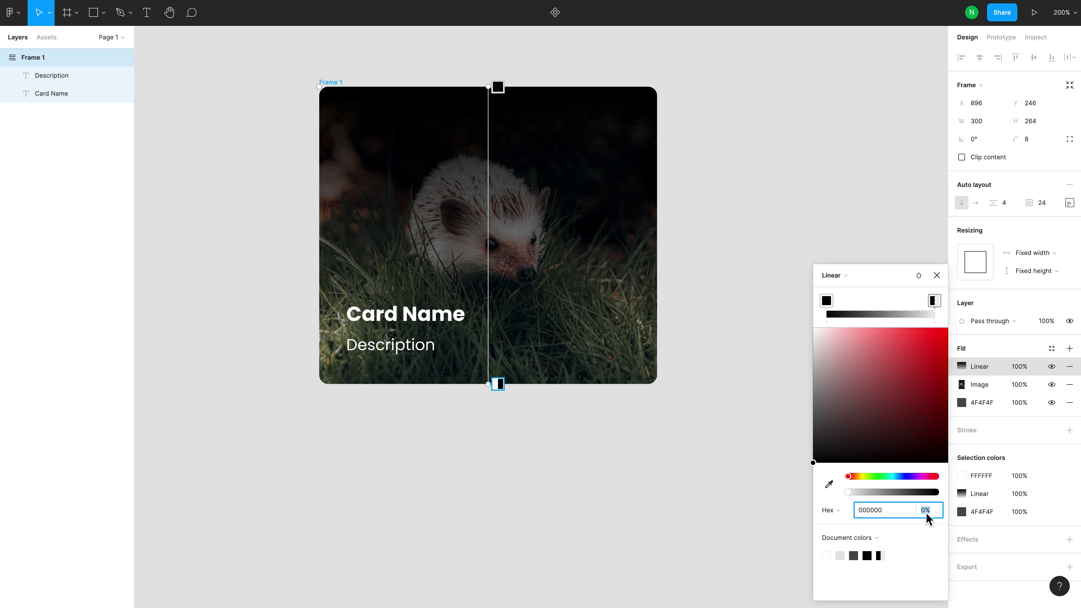
text(20)
key(Return)
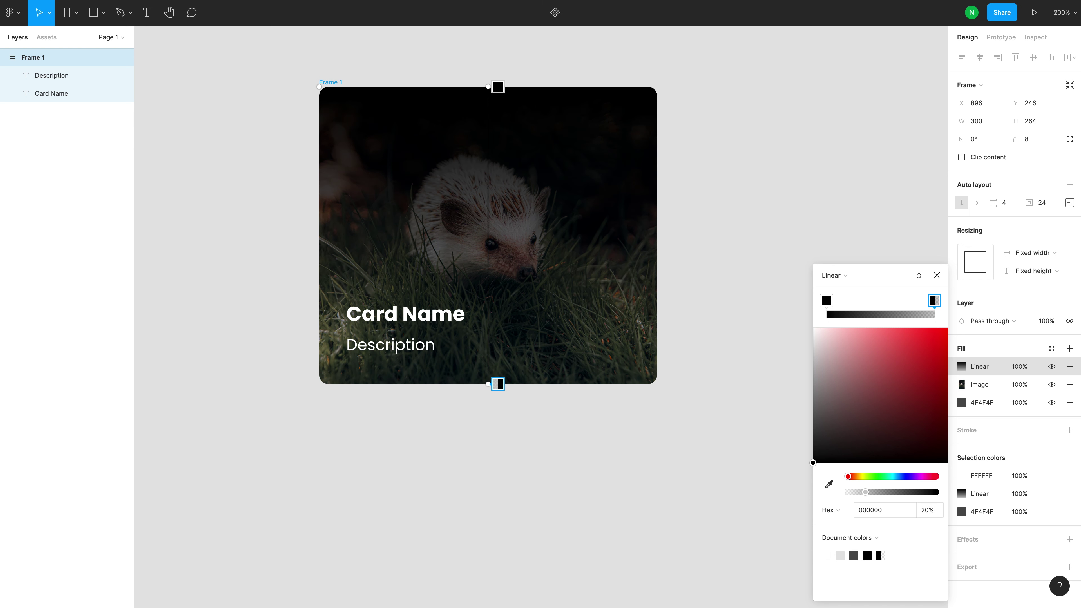
click(929, 510)
text(0)
key(Return)
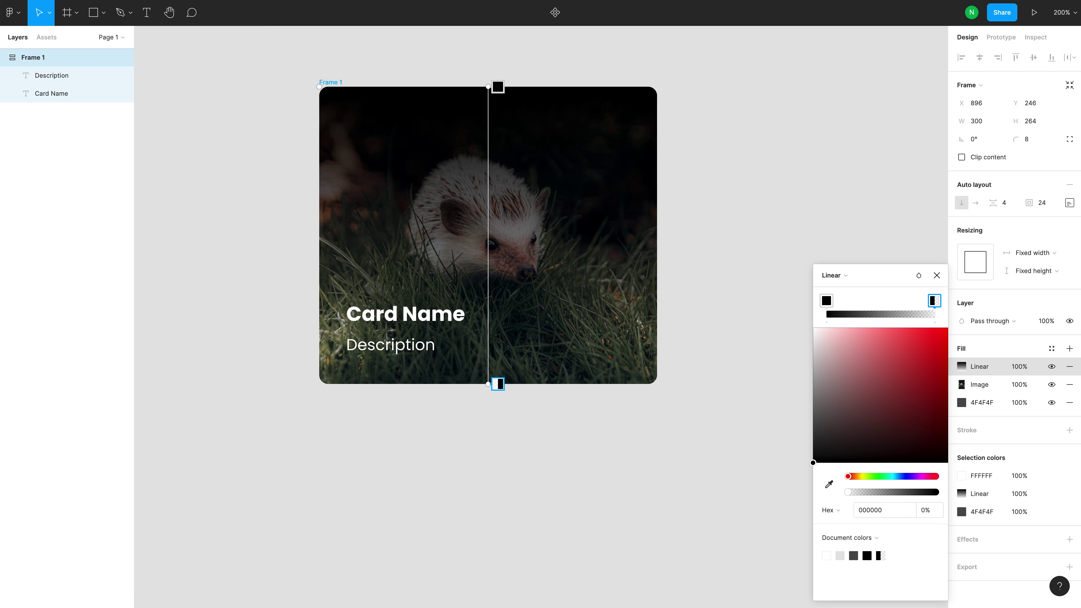
click(827, 300)
Run the gradient down to the card's bottom edge, with a 70% dark stop and a middle stop.
mouse_move(498, 87)
mouse_down()
mouse_move(505, 360)
mouse_move(498, 260)
mouse_up()
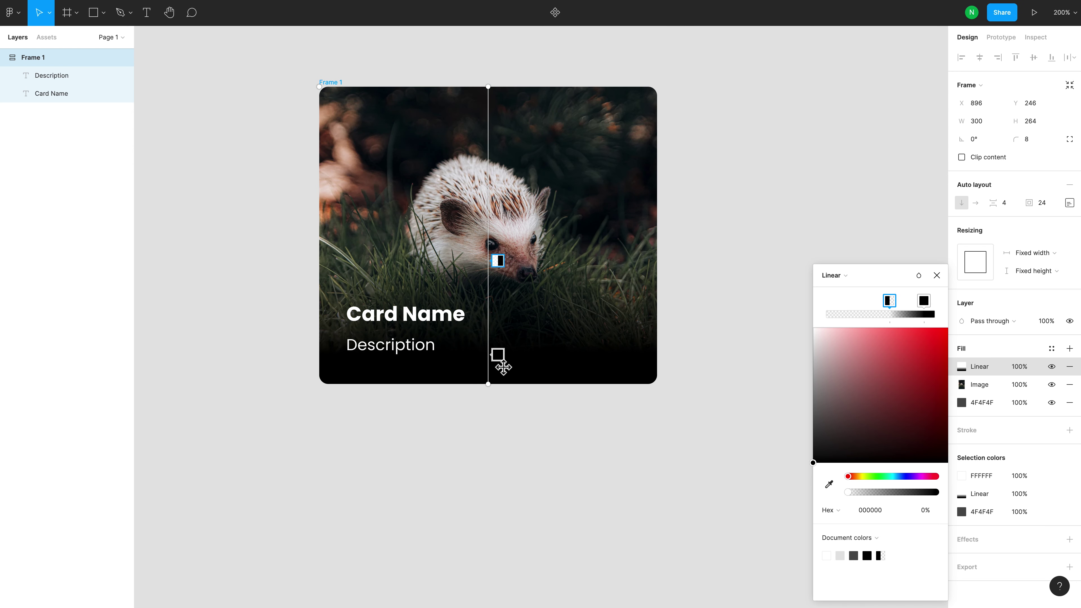
drag(503, 366, 500, 415)
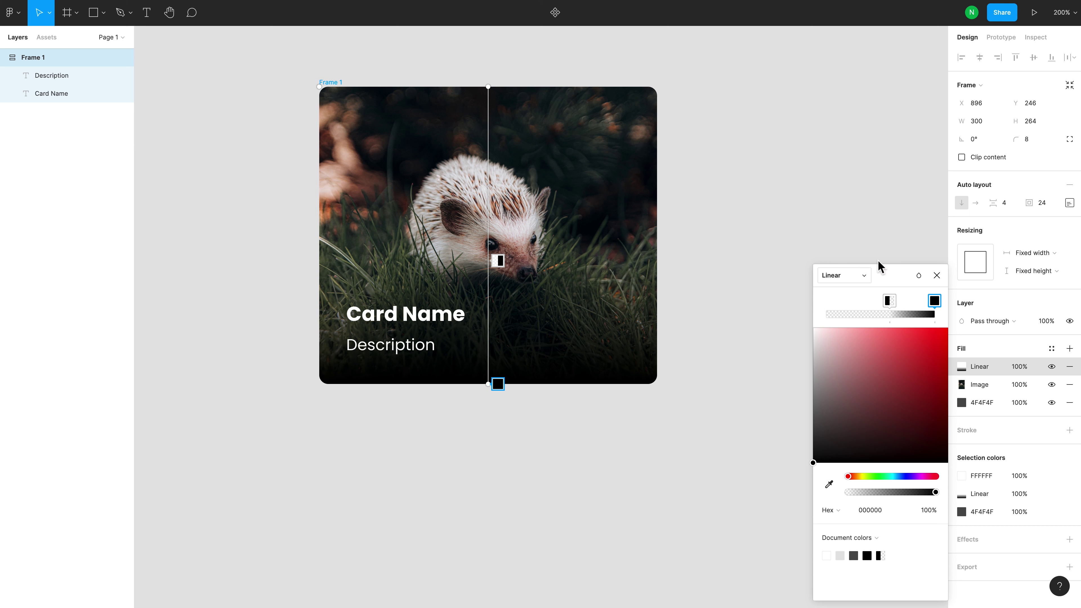
click(929, 511)
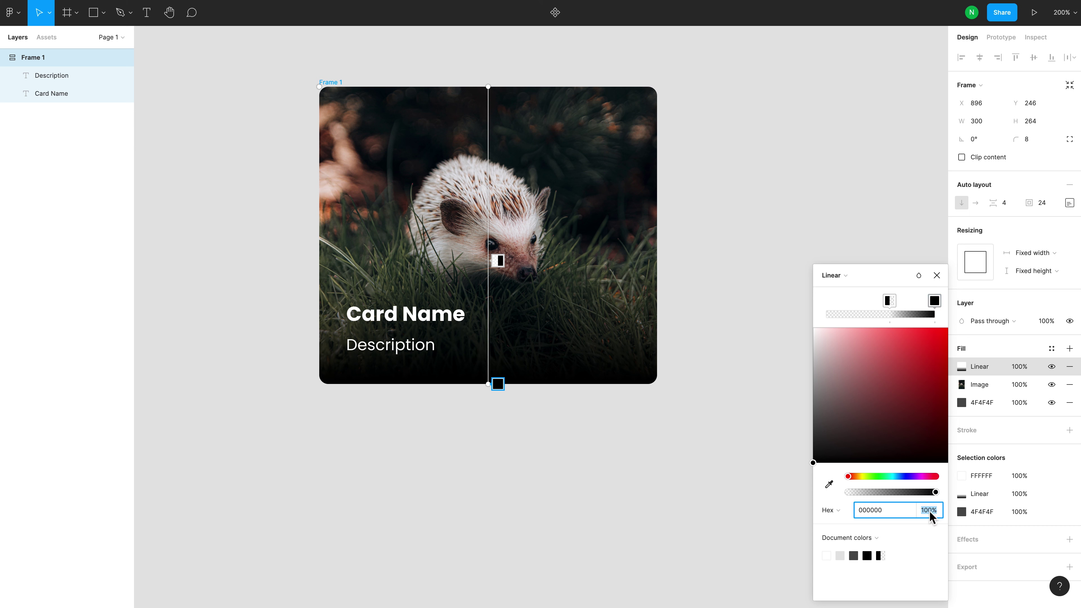
text(70)
key(Return)
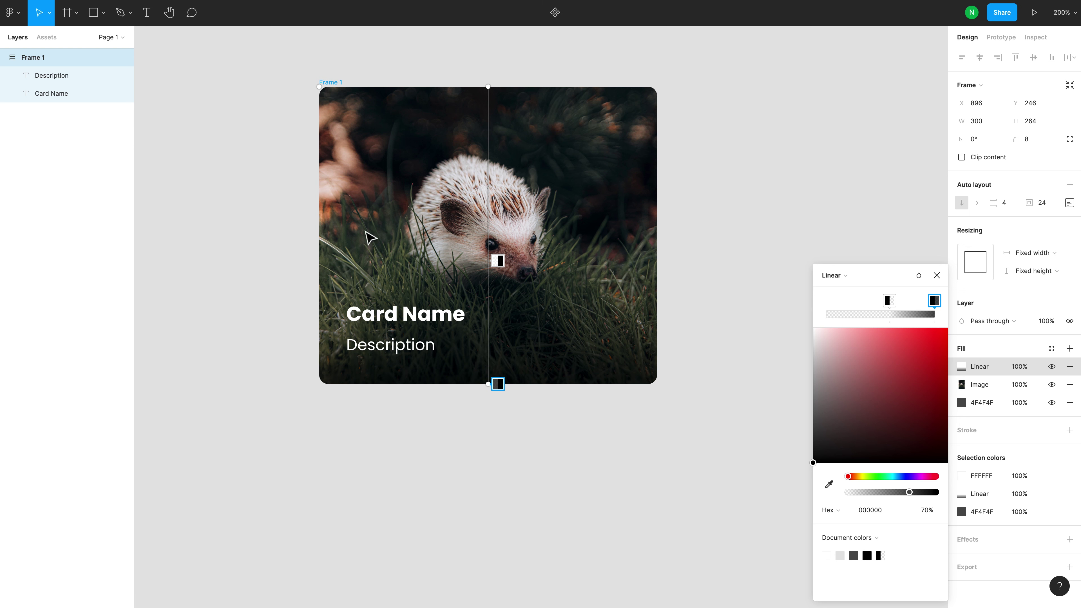
drag(498, 263, 498, 267)
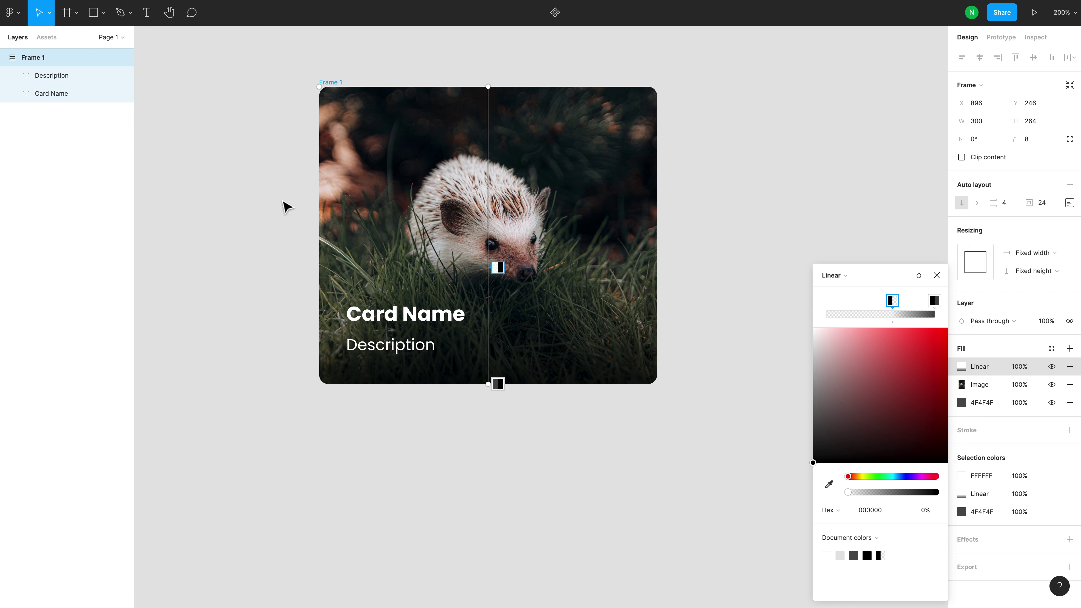
click(937, 275)
Convert the card frame, Frame 1, into a component at 100% zoom.
click(813, 288)
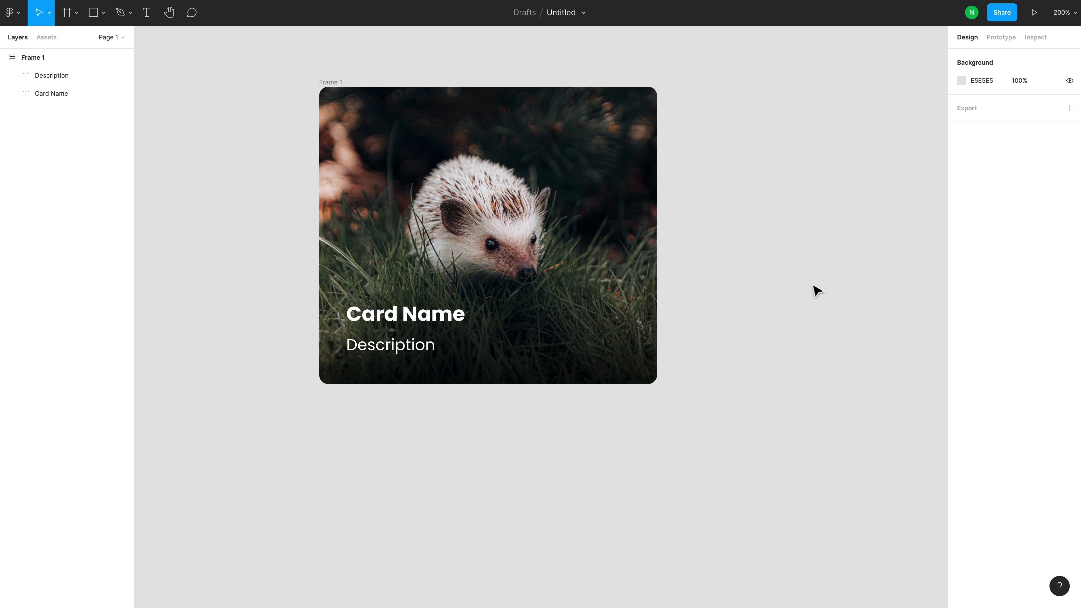
key(shift+0)
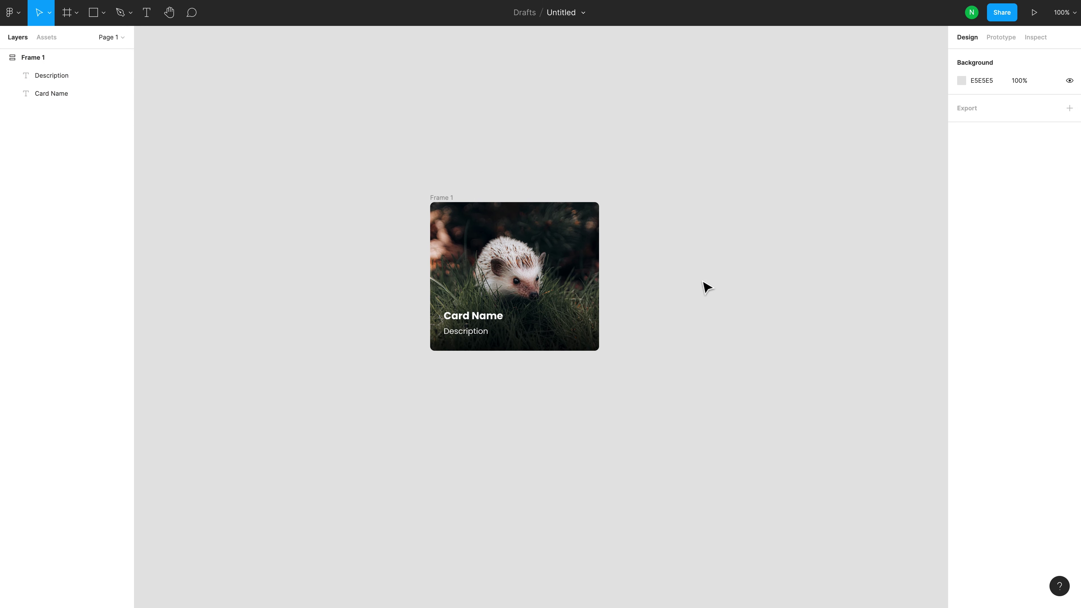
click(451, 203)
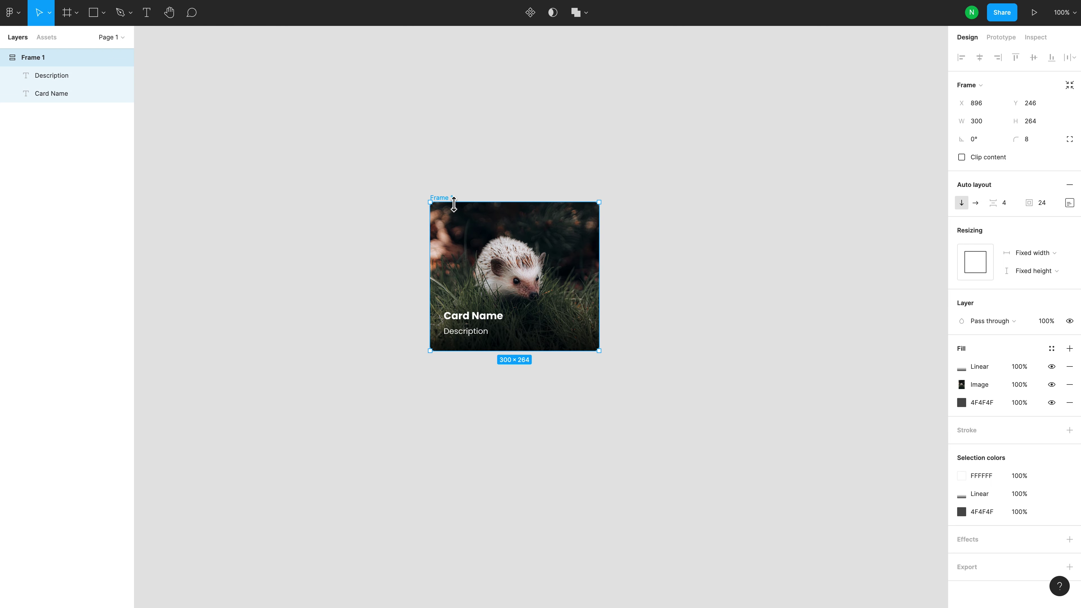
right_click(451, 204)
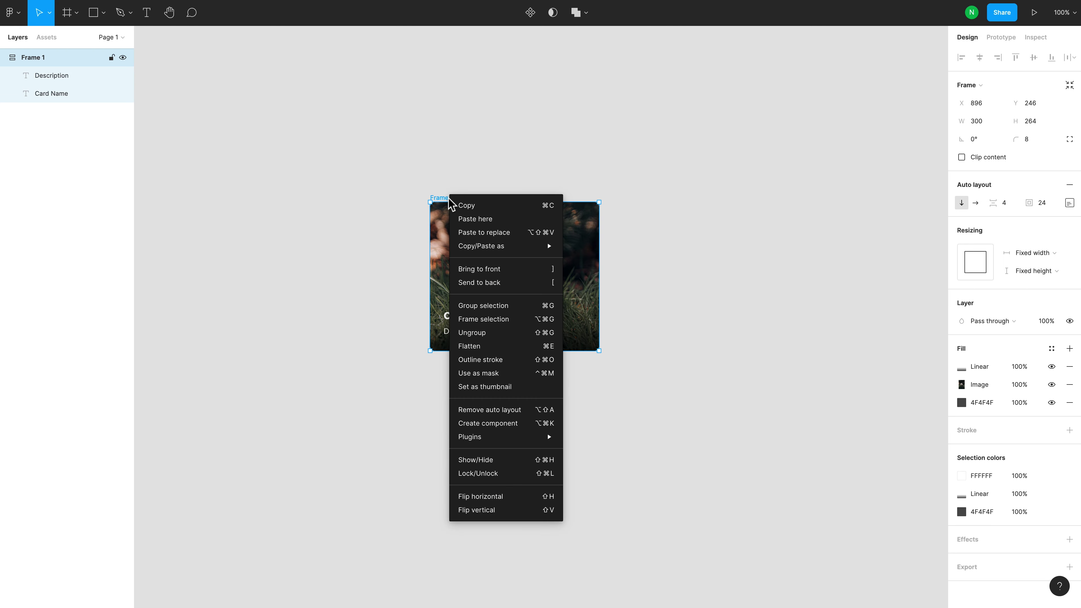
click(492, 424)
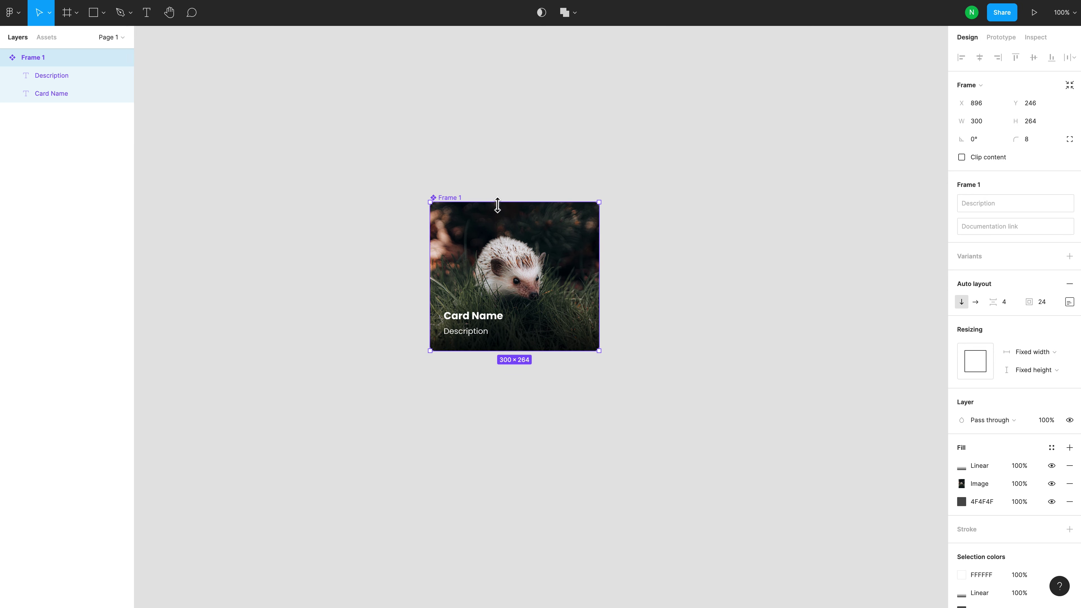
Move the card component up-left and place an instance copy, Frame 2, to its right.
drag(451, 197, 283, 159)
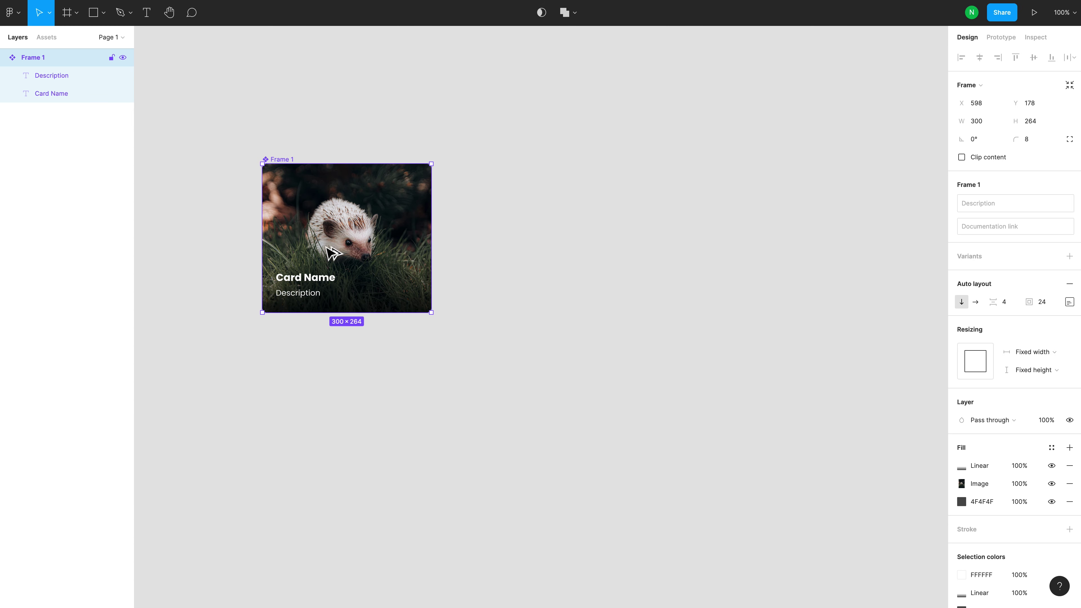
mouse_move(334, 254)
mouse_down()
mouse_move(750, 244)
mouse_move(741, 244)
mouse_up()
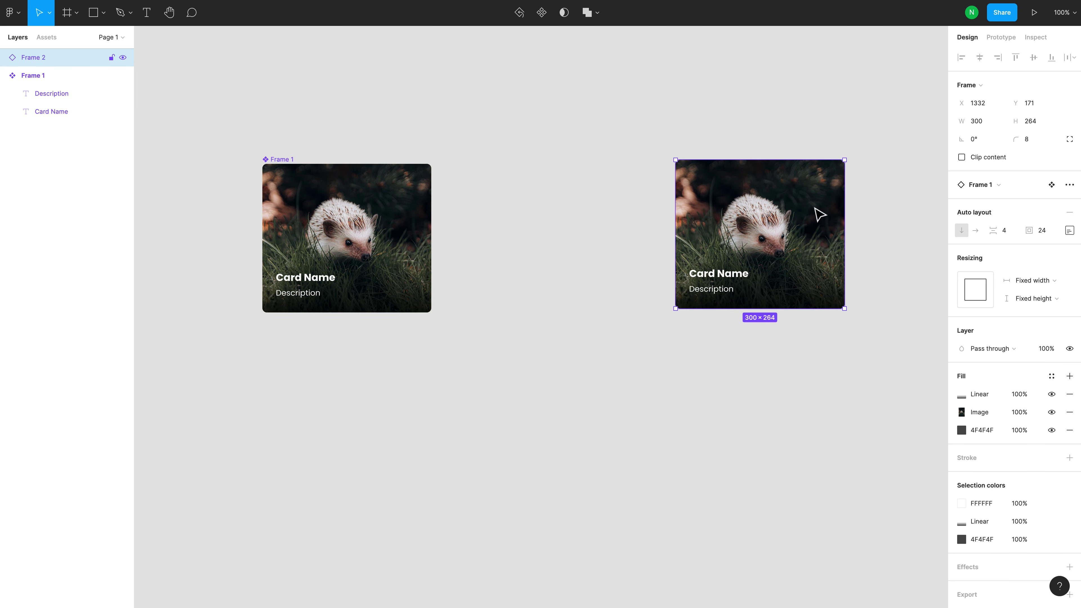
drag(848, 249, 521, 282)
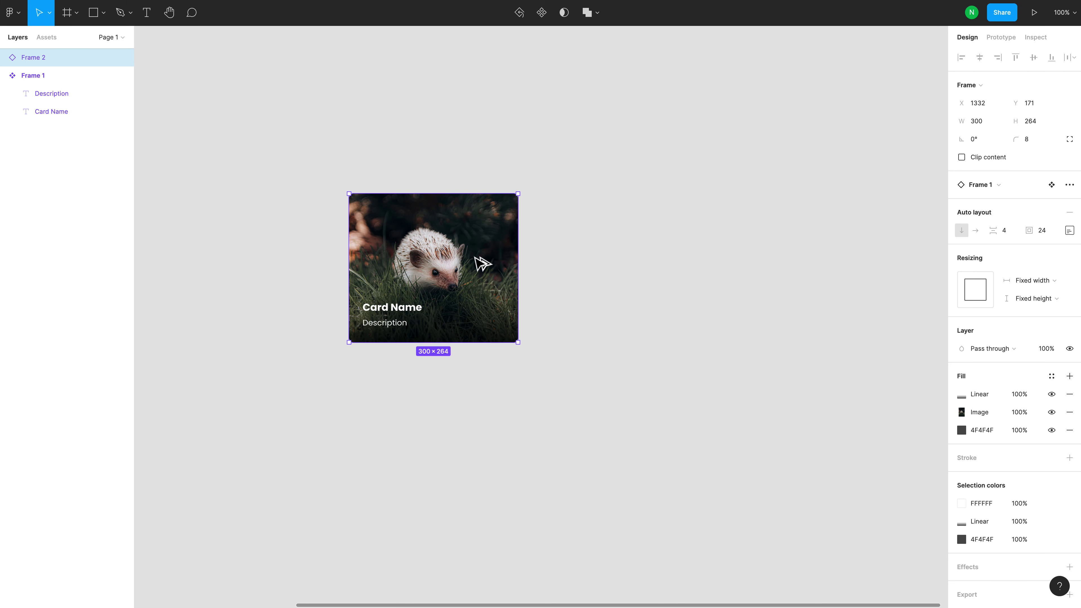
Copy the card instance below itself and wrap both cards in a vertical auto layout frame.
mouse_move(480, 235)
mouse_down()
mouse_move(485, 405)
mouse_move(481, 392)
mouse_up()
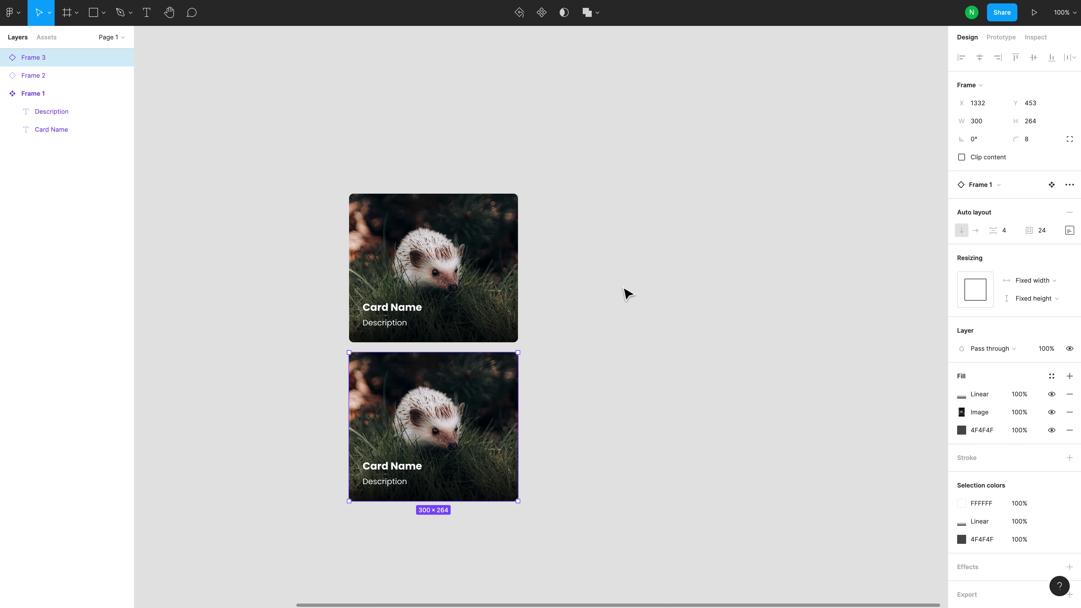
shift+click(477, 244)
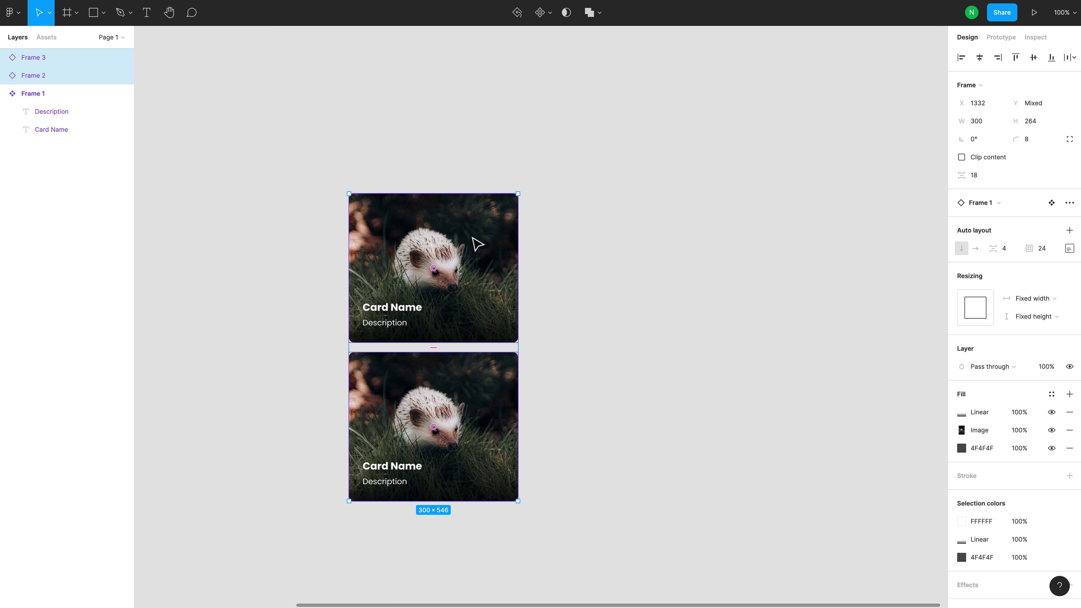
key(shift+a)
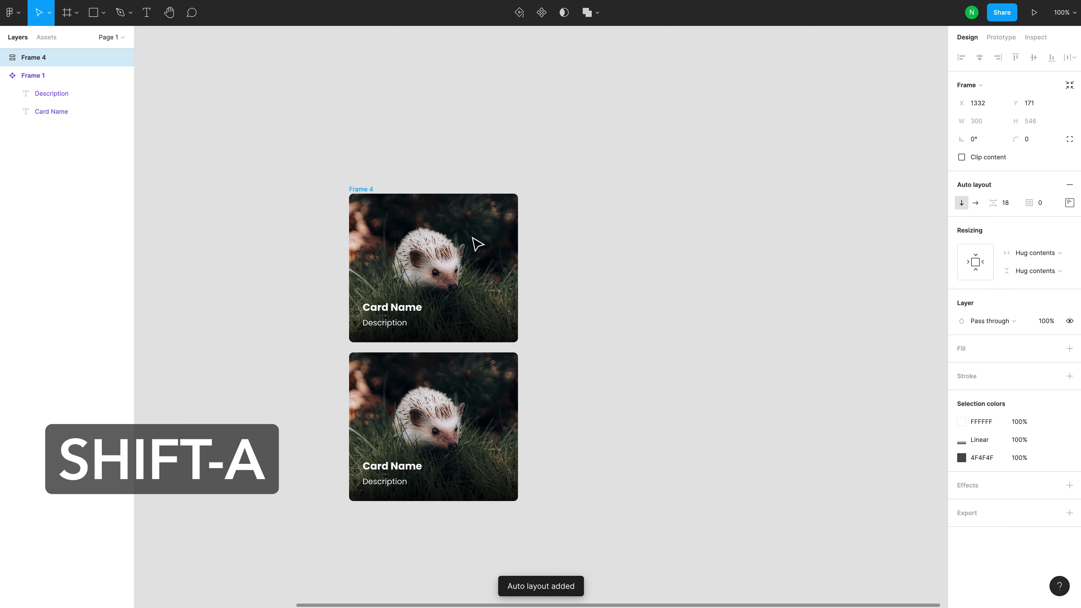
Rename the new auto layout frame to 'Column'.
double_click(373, 189)
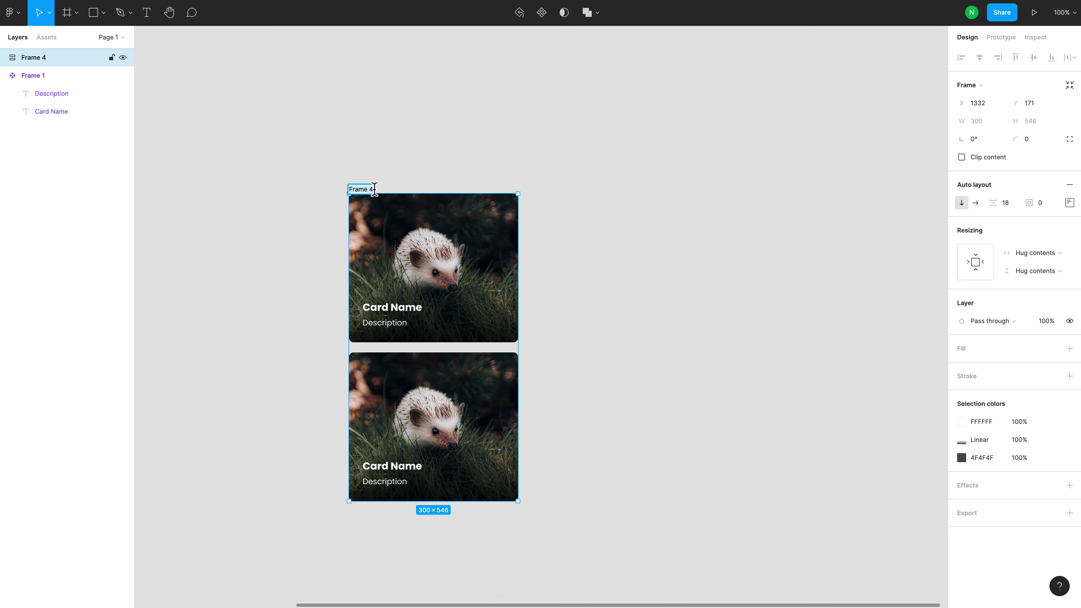
text(Column)
key(Return)
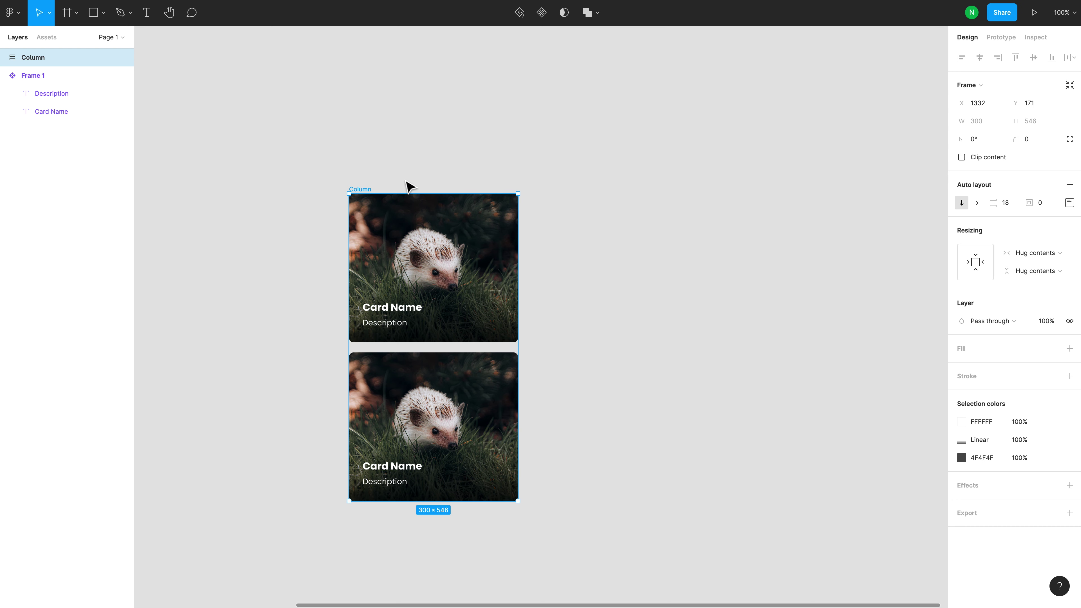
key(minus)
key(plus)
Narrow the Column to about 406 wide and make the top card fill its width and height.
drag(524, 197, 629, 166)
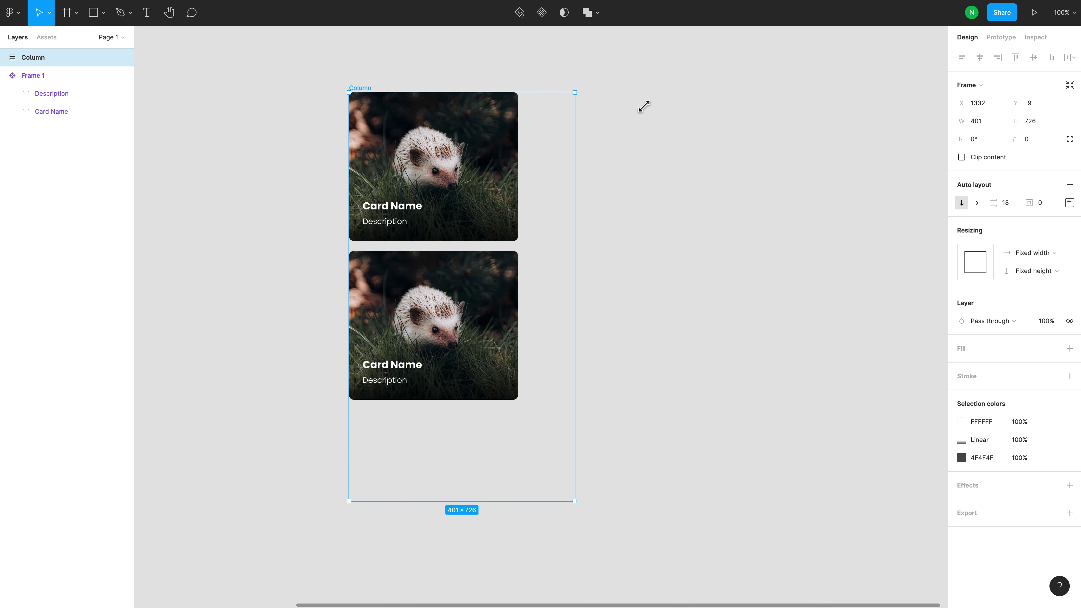
drag(629, 166, 579, 132)
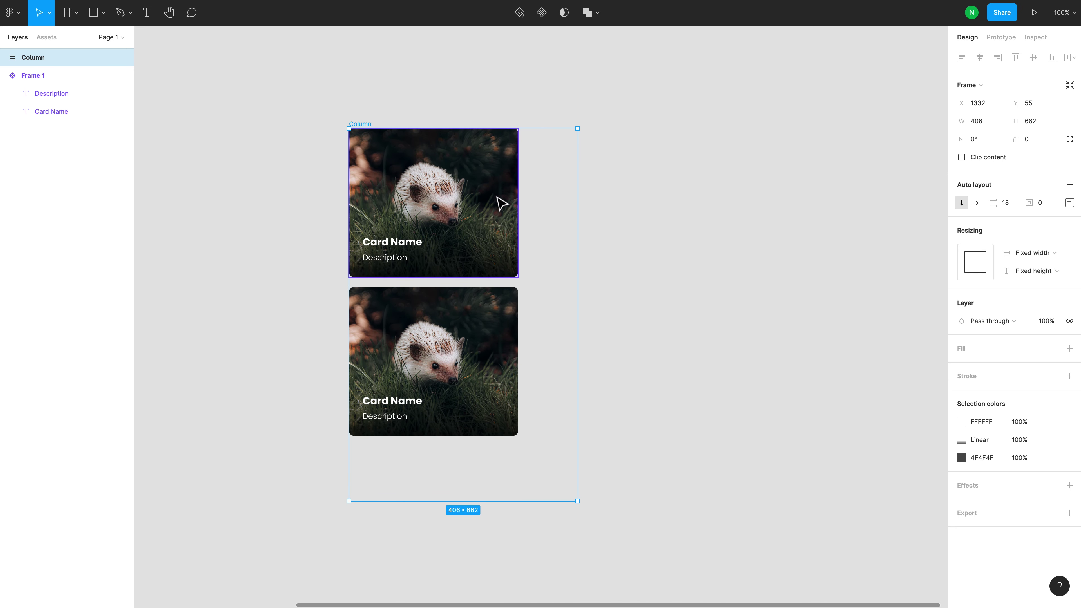
click(480, 194)
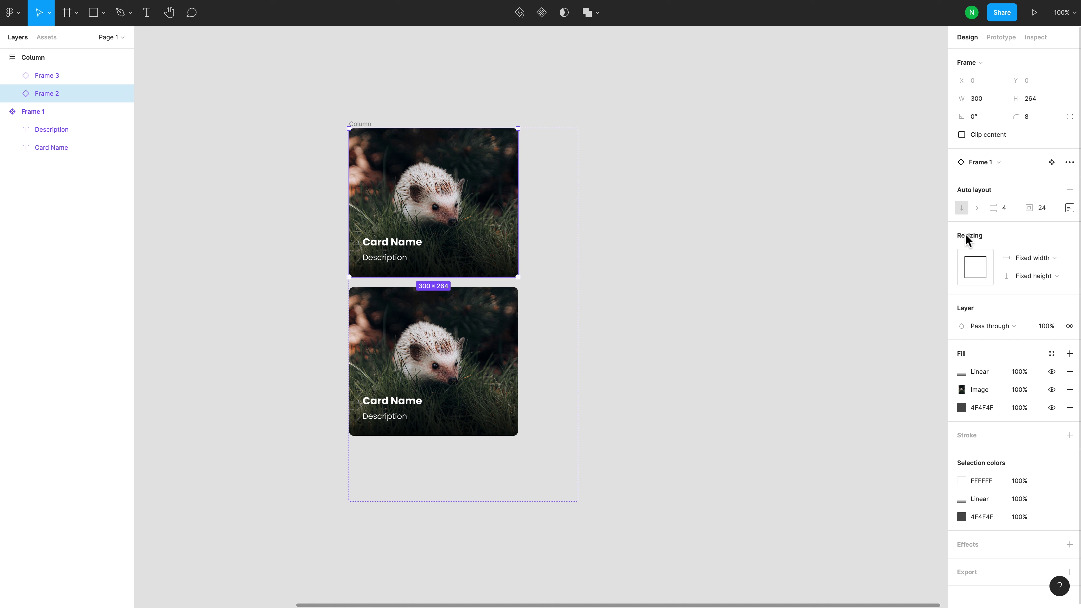
click(1054, 258)
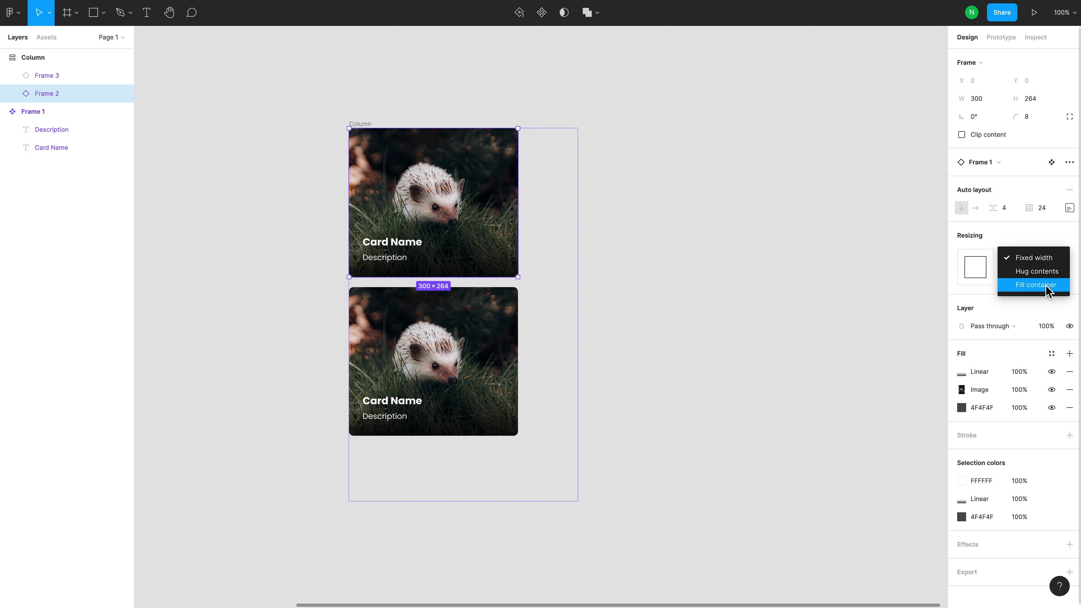
click(1038, 285)
click(1042, 302)
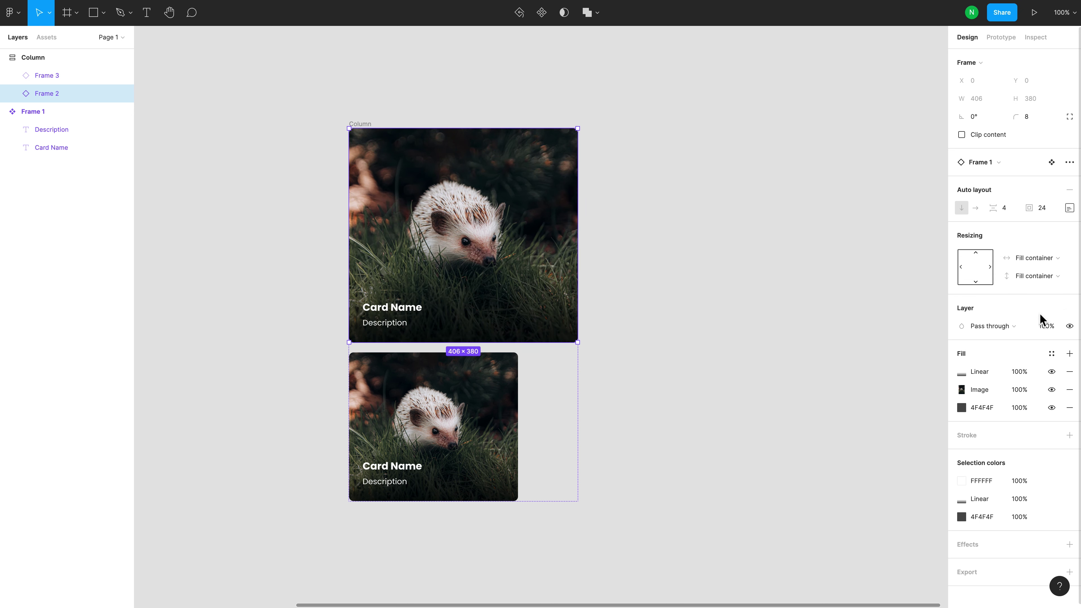
Set the bottom card's width and height to Fill container.
click(512, 443)
click(1061, 259)
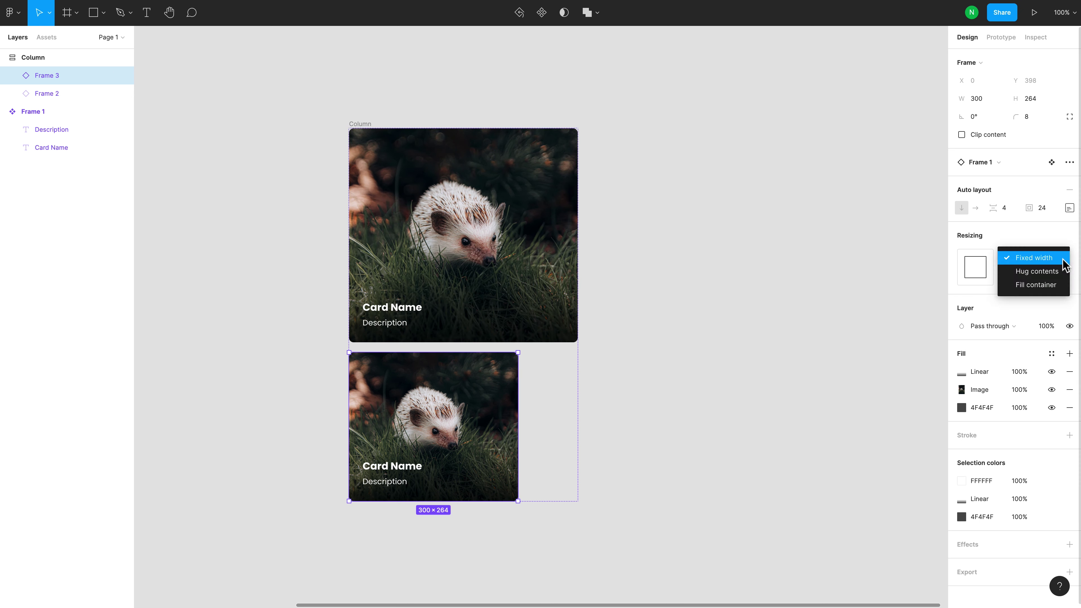
click(1038, 284)
click(1061, 278)
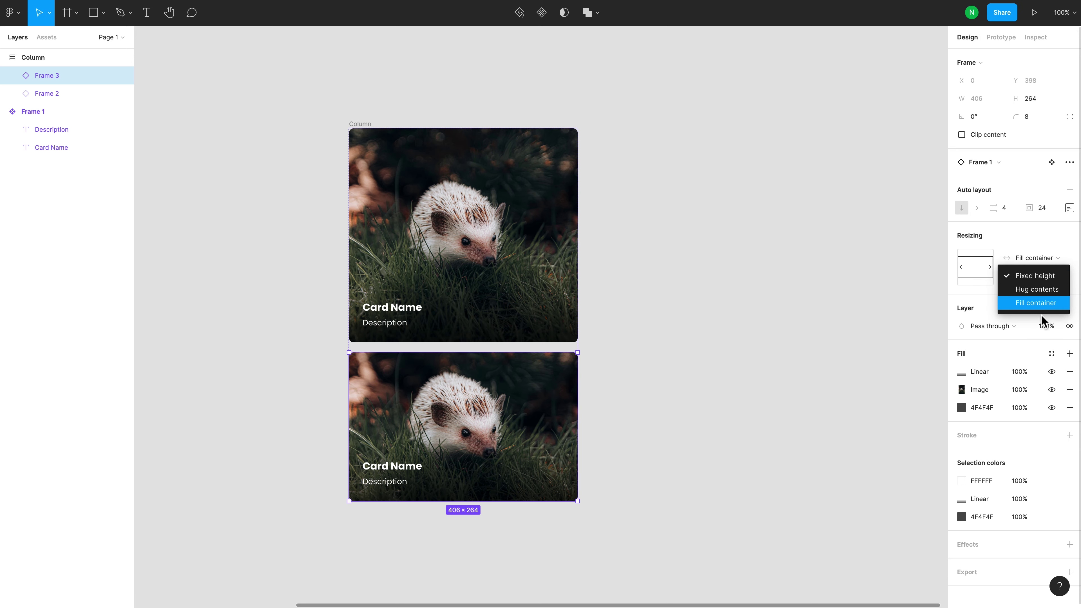
click(1043, 303)
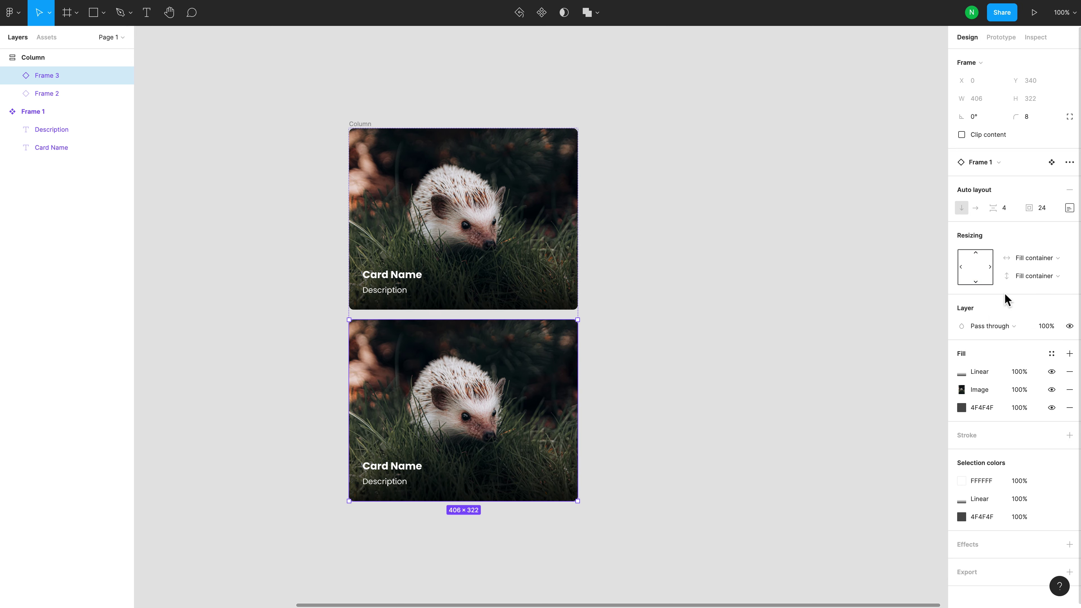
Resize the Column shorter and taller to confirm the cards stretch with it.
click(362, 125)
mouse_move(577, 500)
mouse_down()
mouse_move(543, 386)
mouse_move(610, 365)
mouse_up()
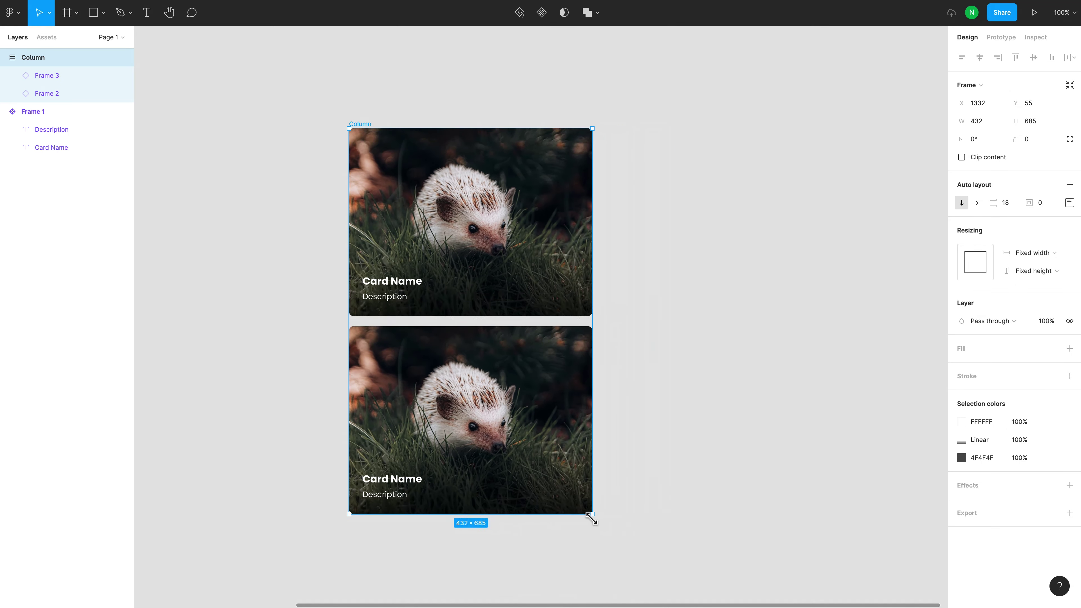
drag(611, 365, 577, 501)
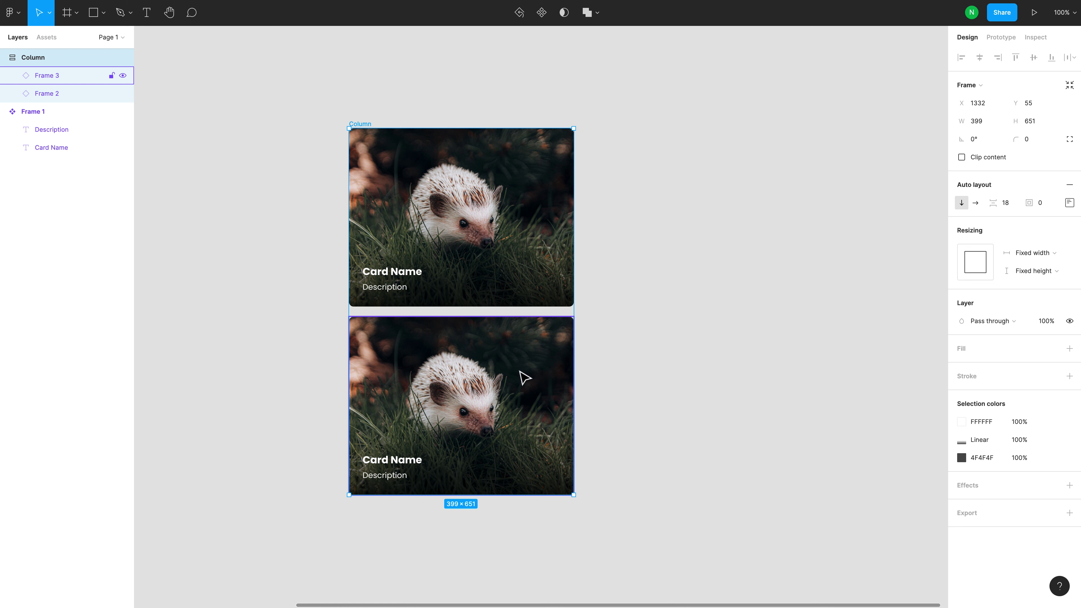
key(minus)
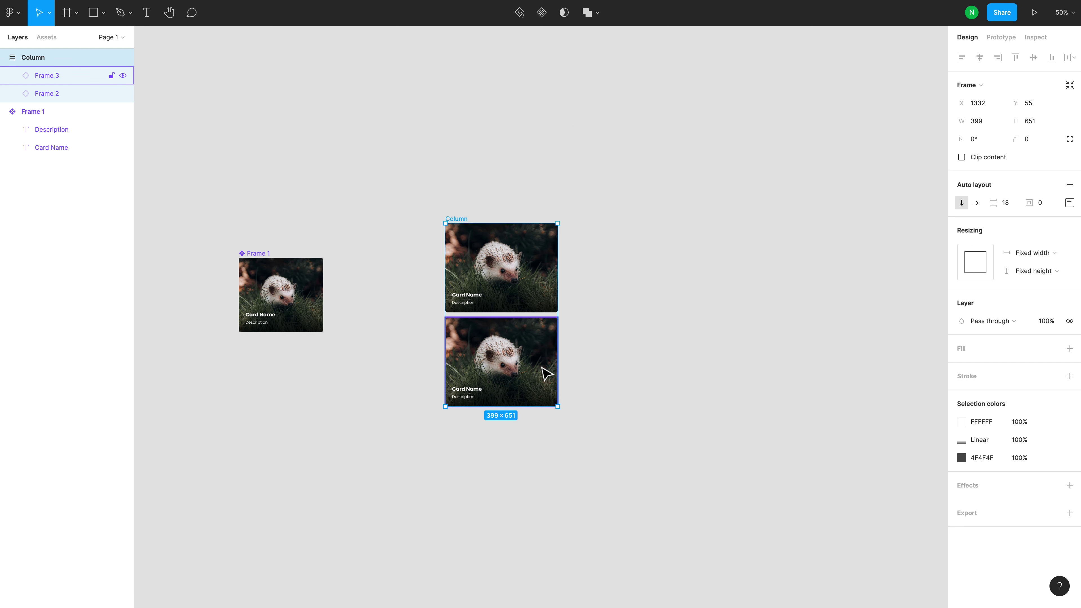
Duplicate the lower card to add more cards to the Column, undoing an accidental resize.
click(547, 374)
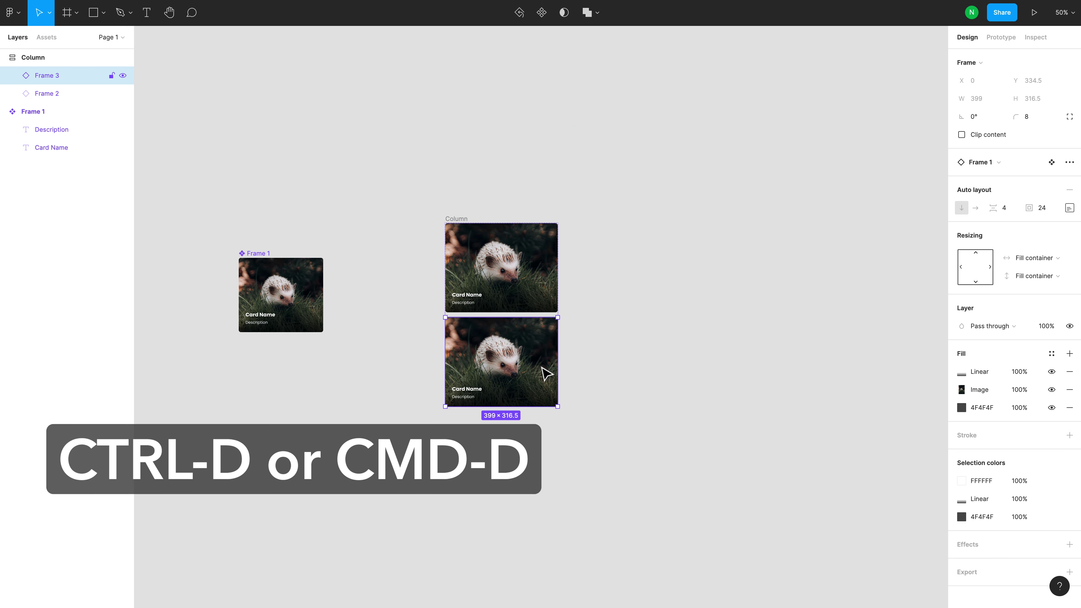
key(ctrl+d)
key(ctrl+d)
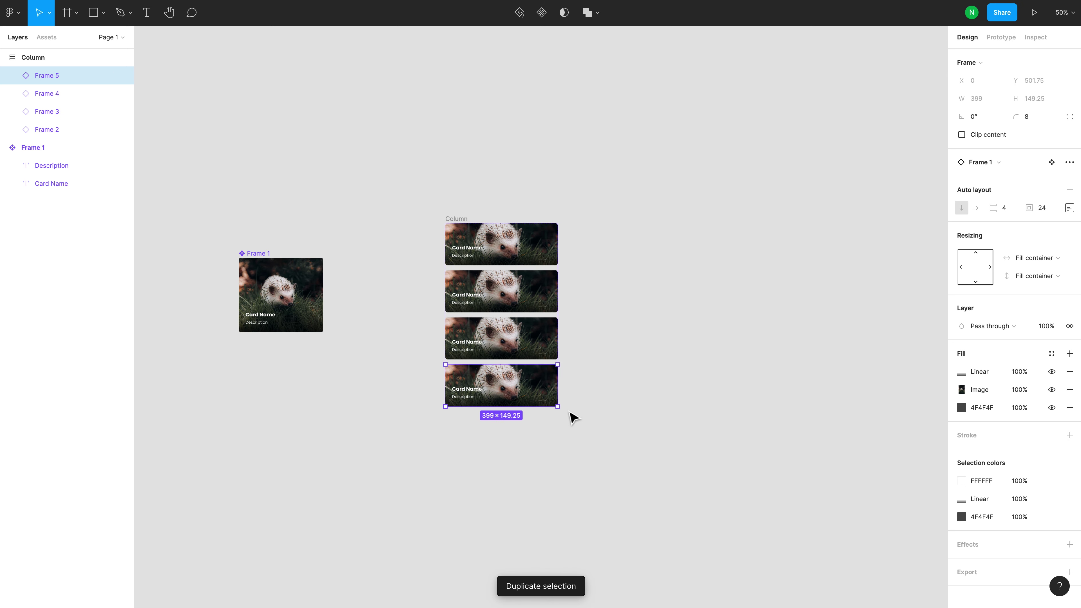
drag(564, 410, 594, 463)
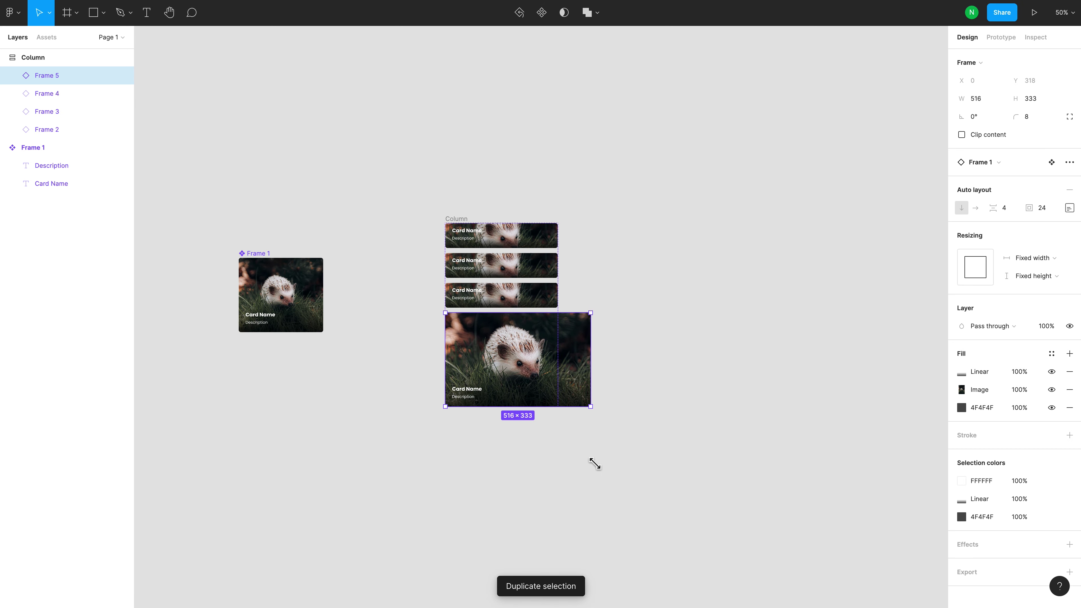
key(ctrl+z)
Reshape the Column to 296 × 1031 and place a duplicate Column to its right.
key(Escape)
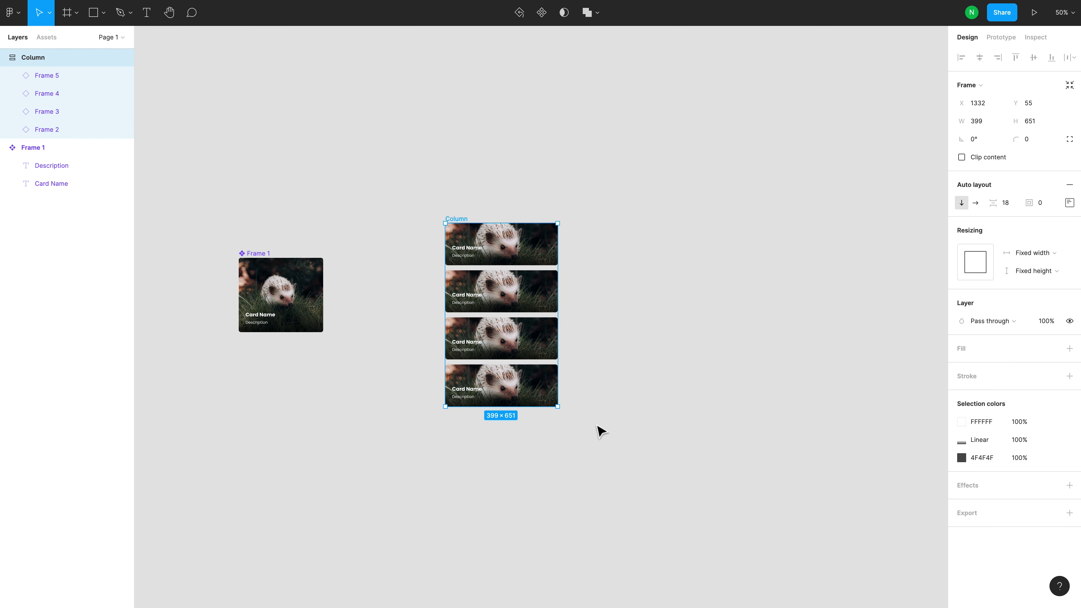
mouse_move(559, 410)
mouse_down()
mouse_move(632, 462)
mouse_move(533, 519)
mouse_up()
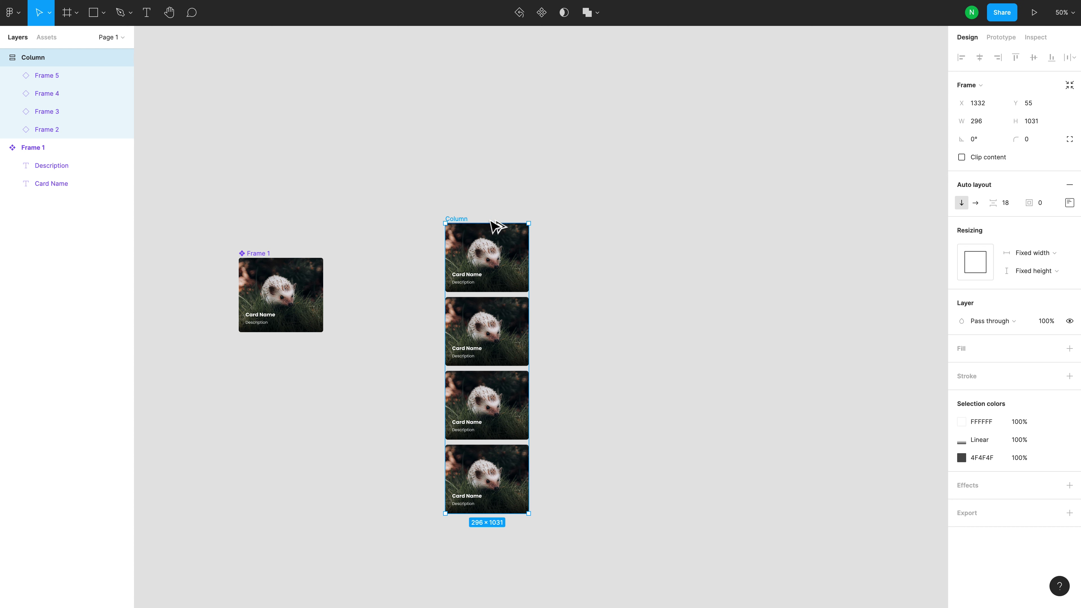
mouse_move(495, 225)
mouse_down()
mouse_move(572, 226)
mouse_move(548, 223)
mouse_up()
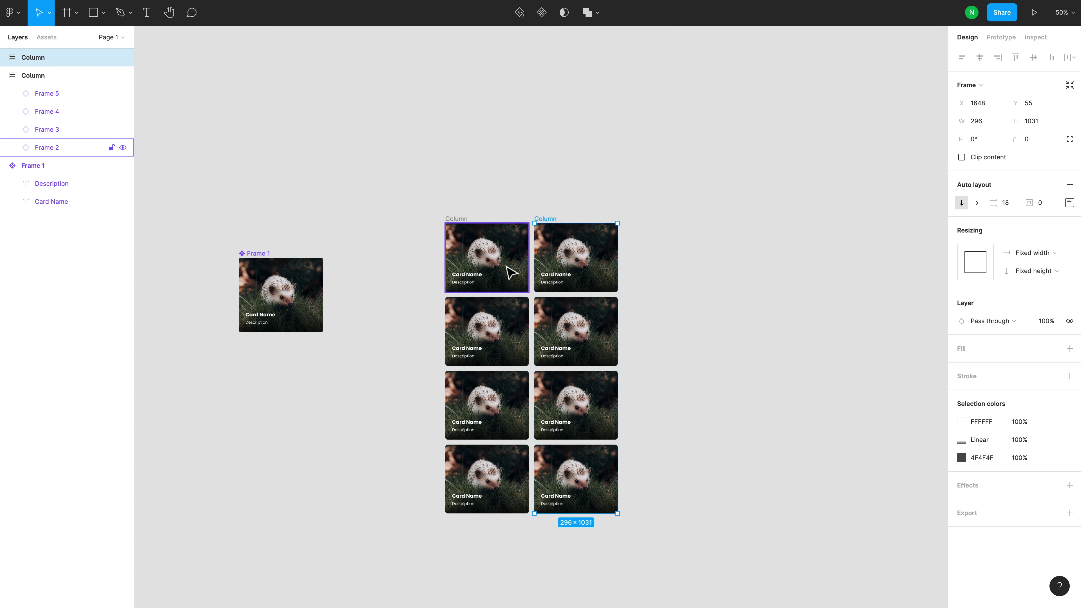
Set the left Column's spacing to 16 and delete the right Column's top card.
click(466, 229)
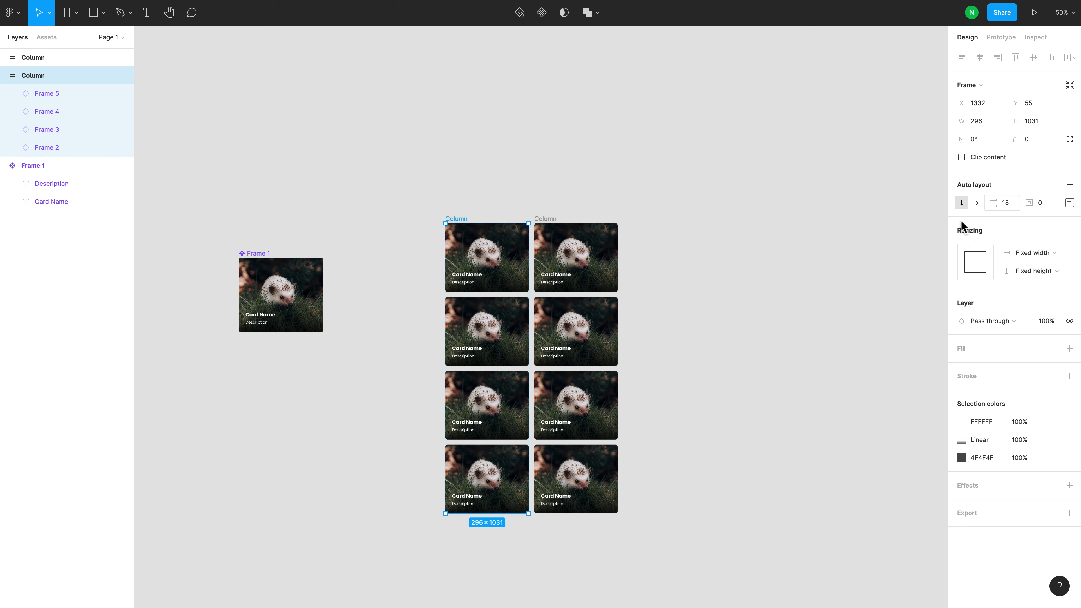
click(1005, 203)
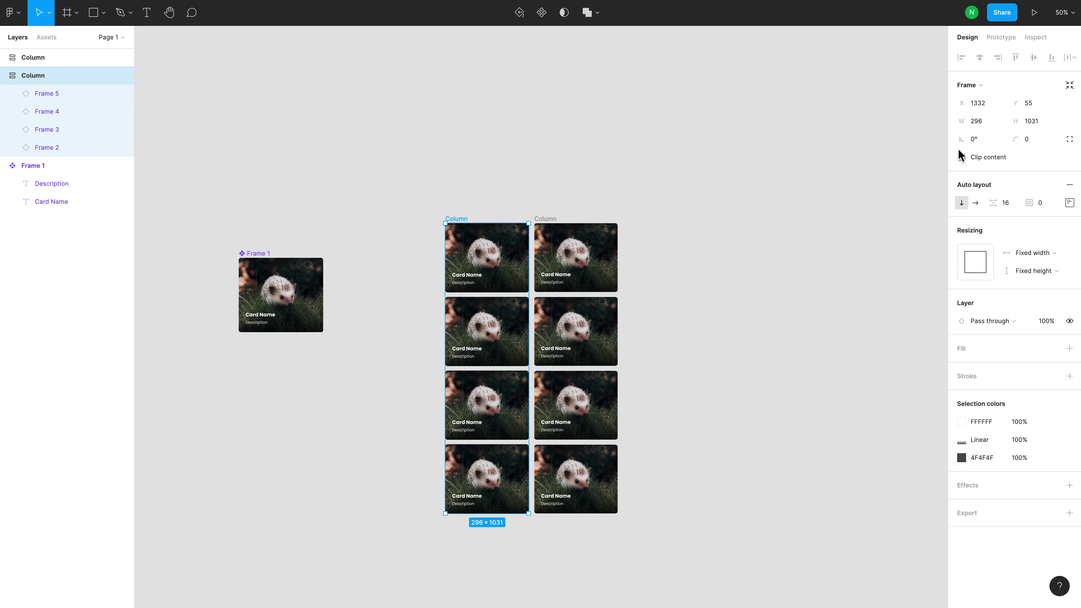
click(708, 255)
click(545, 220)
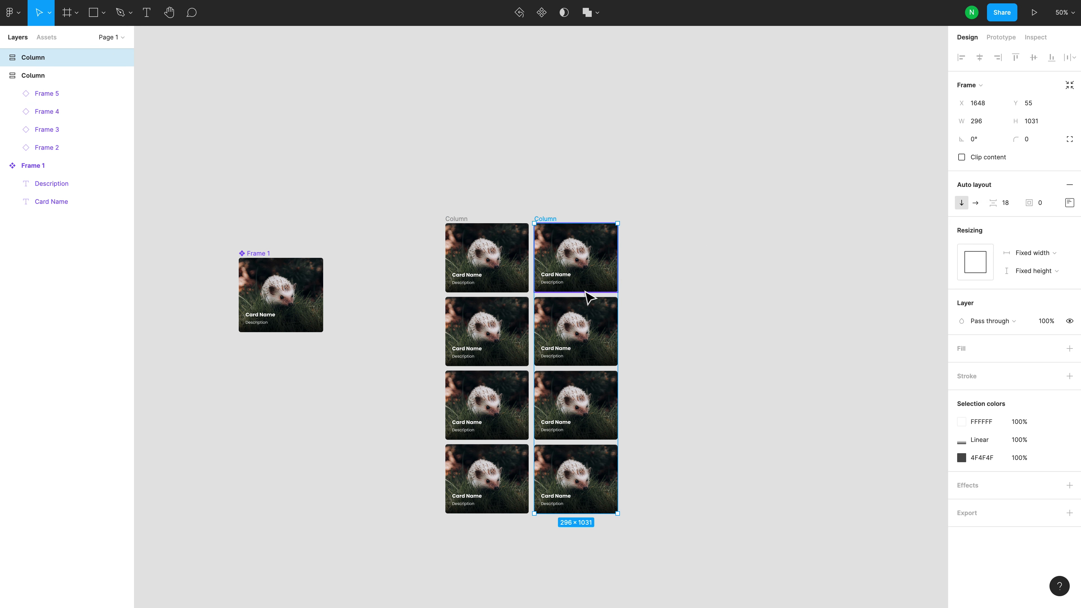
click(600, 284)
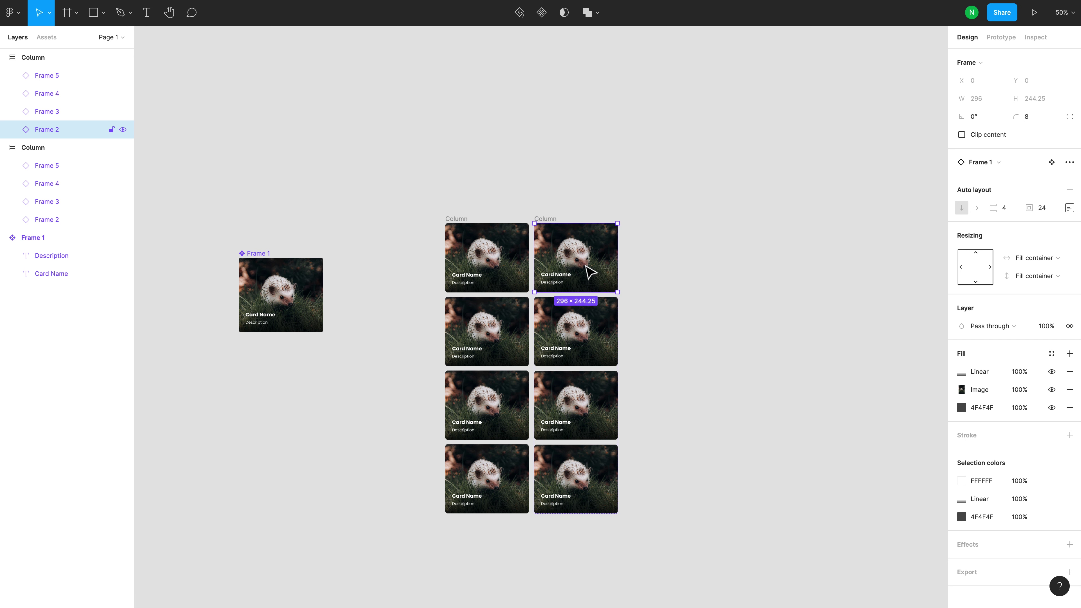
key(Delete)
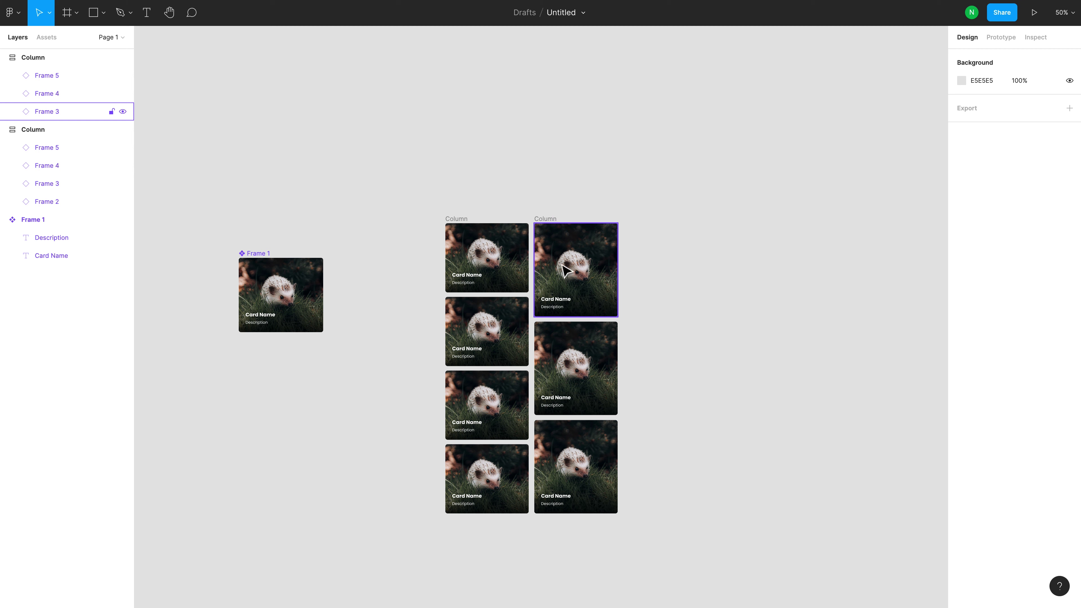
Set the right Column's card spacing to 16.
click(550, 232)
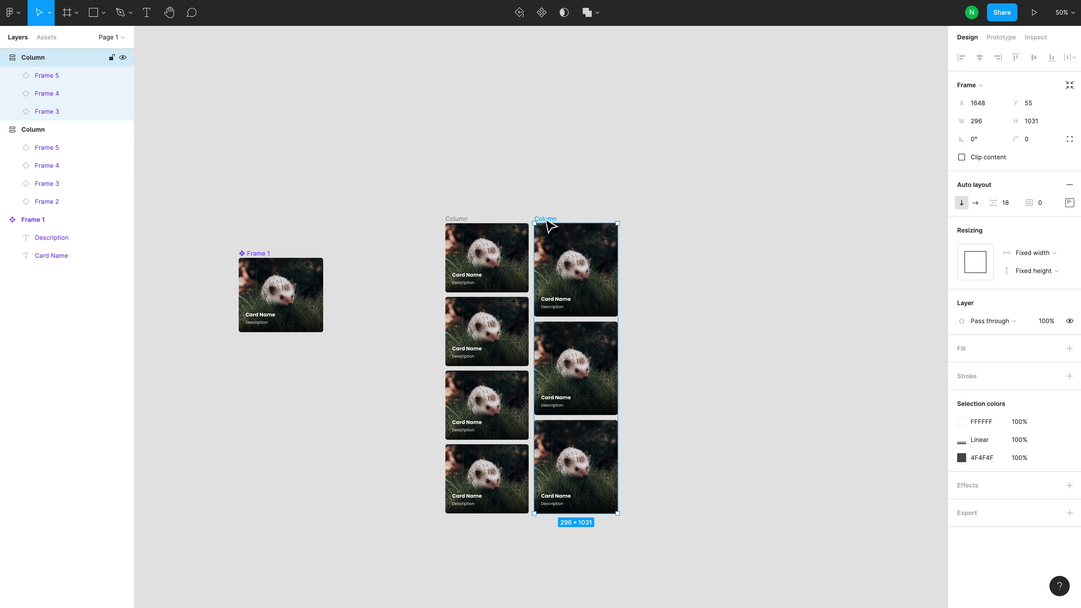
click(1007, 208)
key(Return)
Wrap both Columns together in a horizontal auto-layout frame, Frame 6.
click(783, 347)
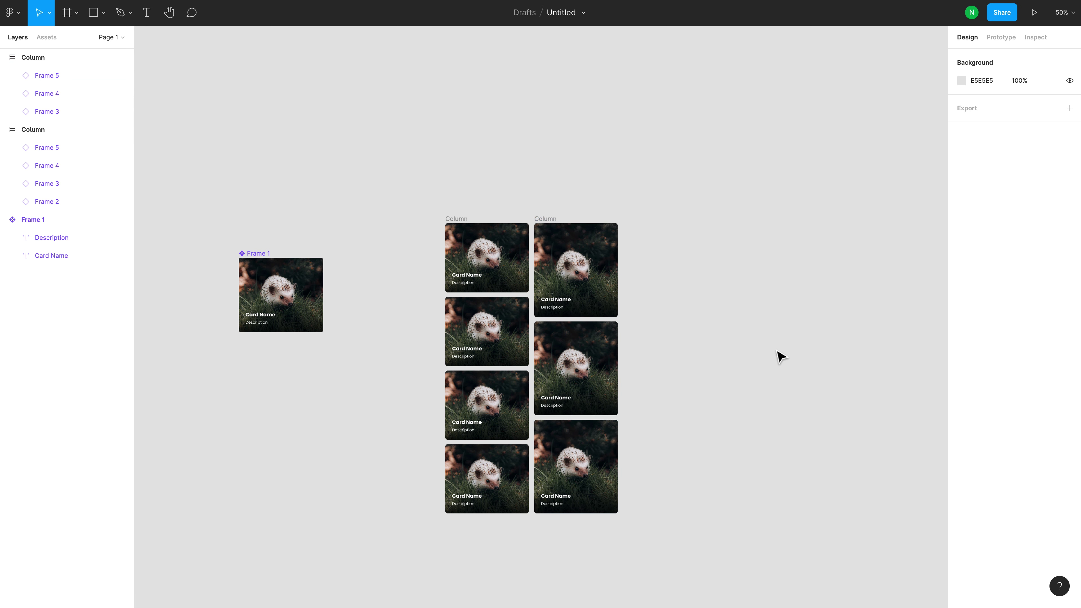
click(459, 230)
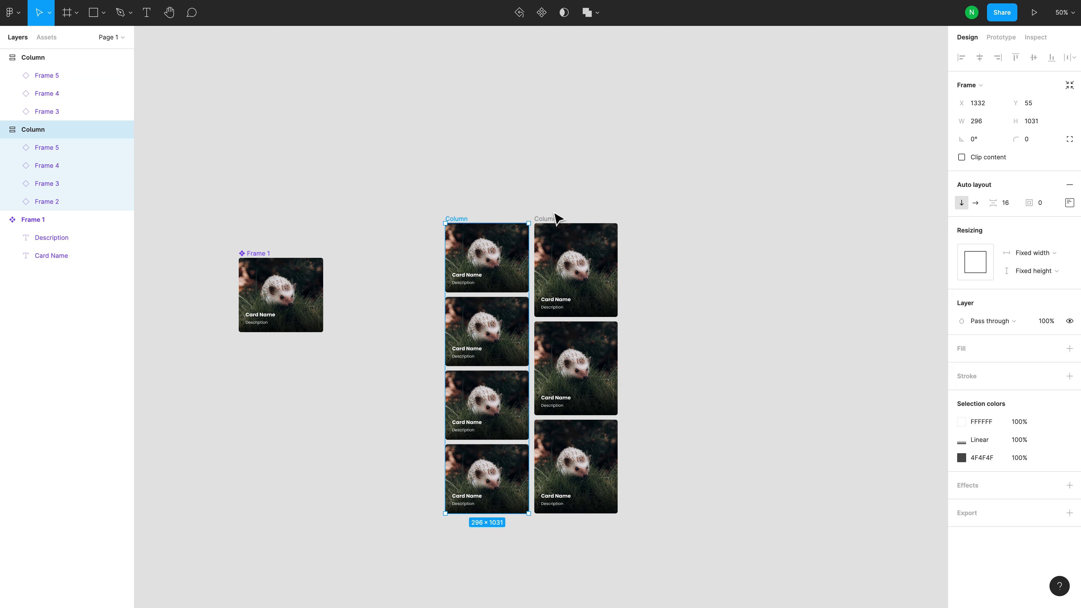
shift+click(555, 224)
key(shift+a)
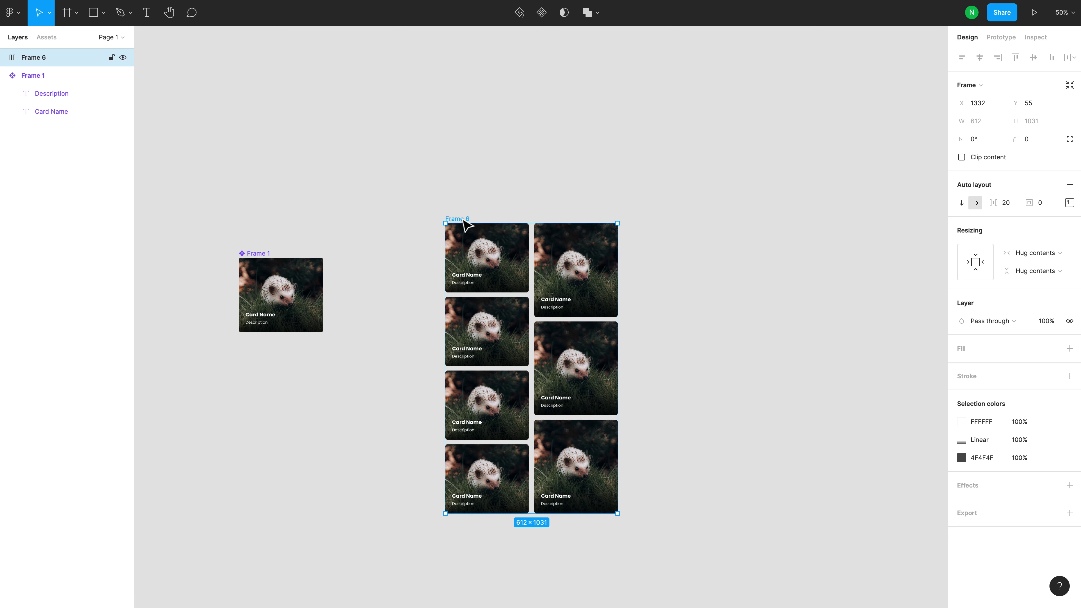
Enlarge Frame 6 and make the right Column fill its width and height.
mouse_move(621, 519)
mouse_down()
mouse_move(722, 520)
mouse_move(693, 552)
mouse_up()
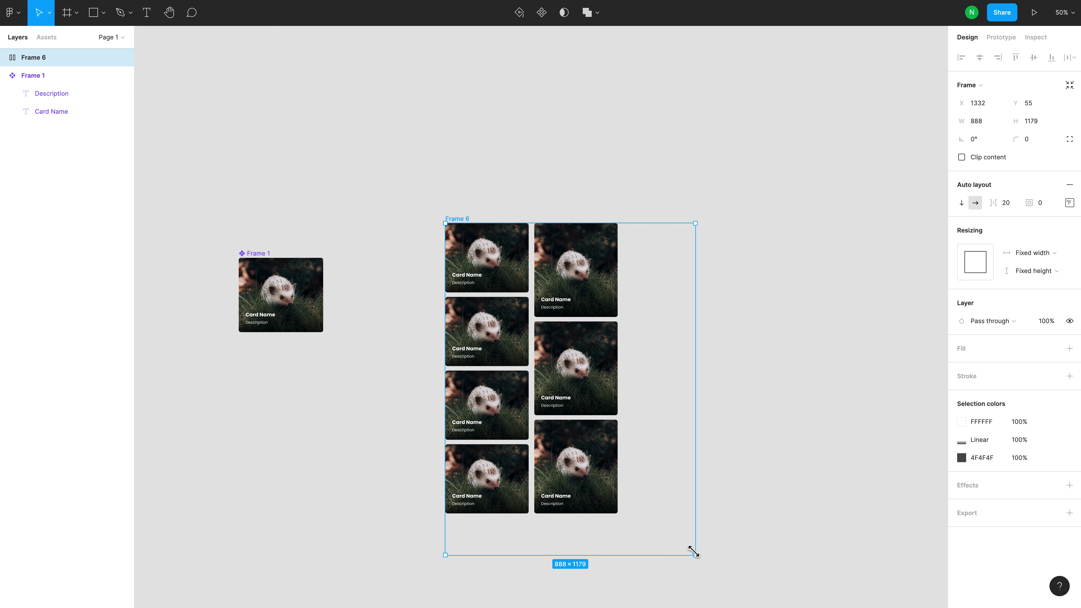
click(601, 248)
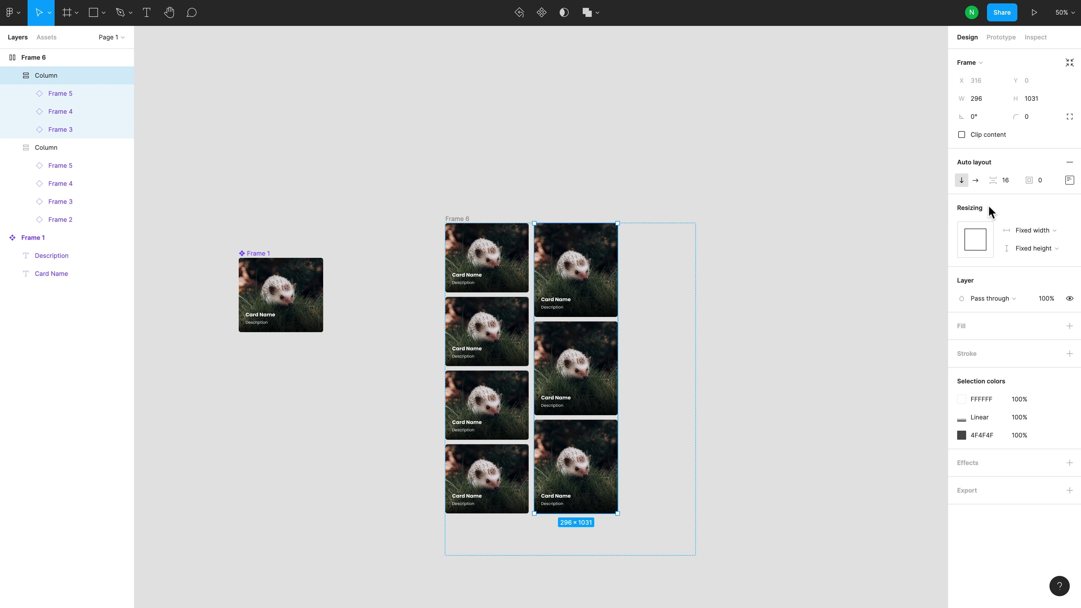
click(1061, 232)
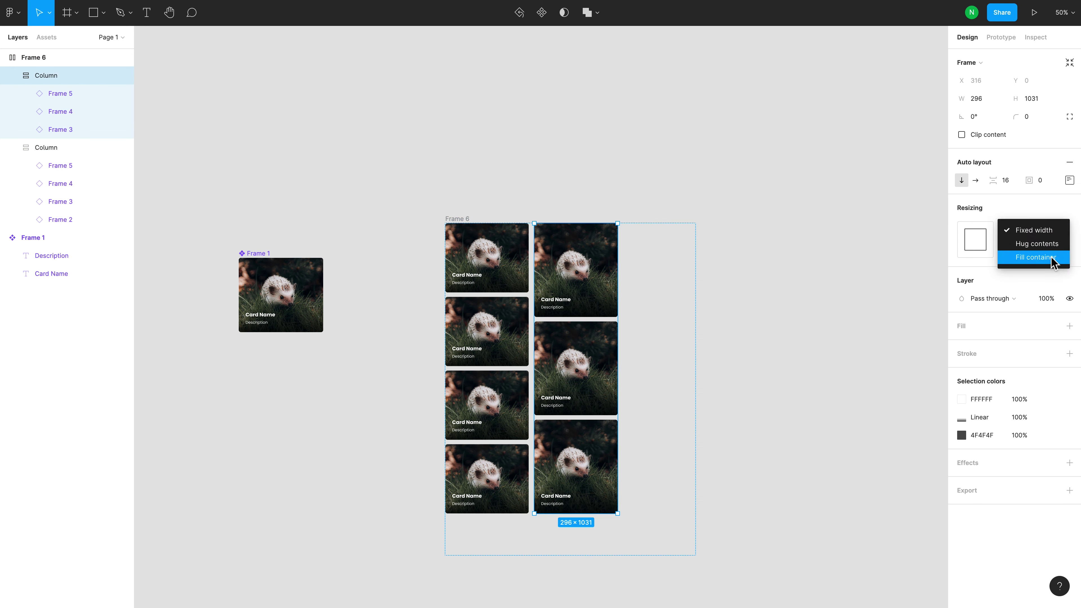
click(1051, 257)
click(1051, 275)
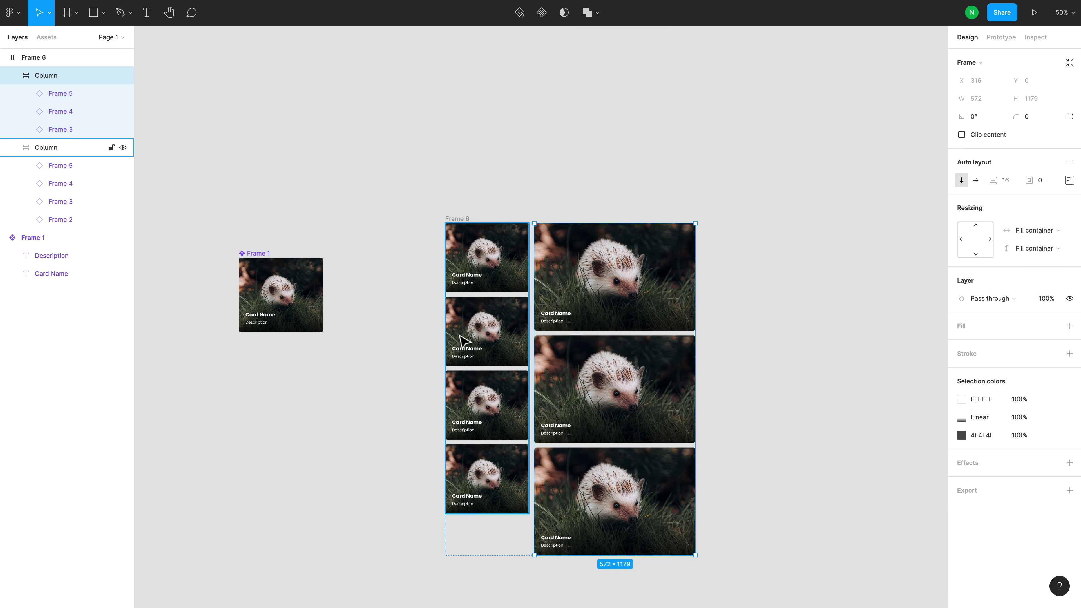
Set the left Column's width to Fill container and resize Frame 6 to check the reflow.
click(464, 341)
click(1051, 230)
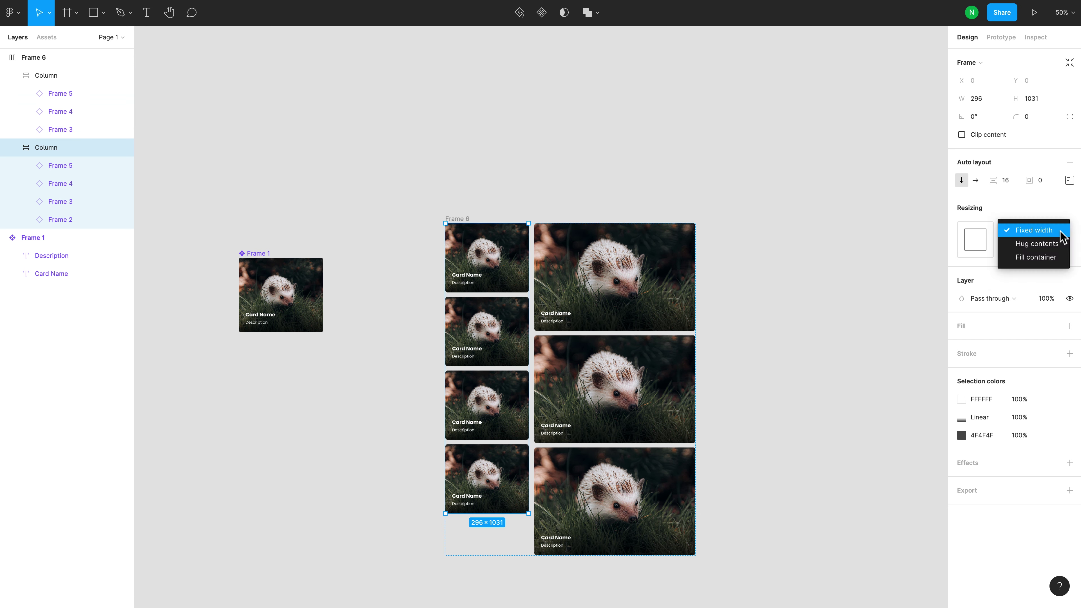
click(1052, 257)
click(1038, 275)
click(729, 261)
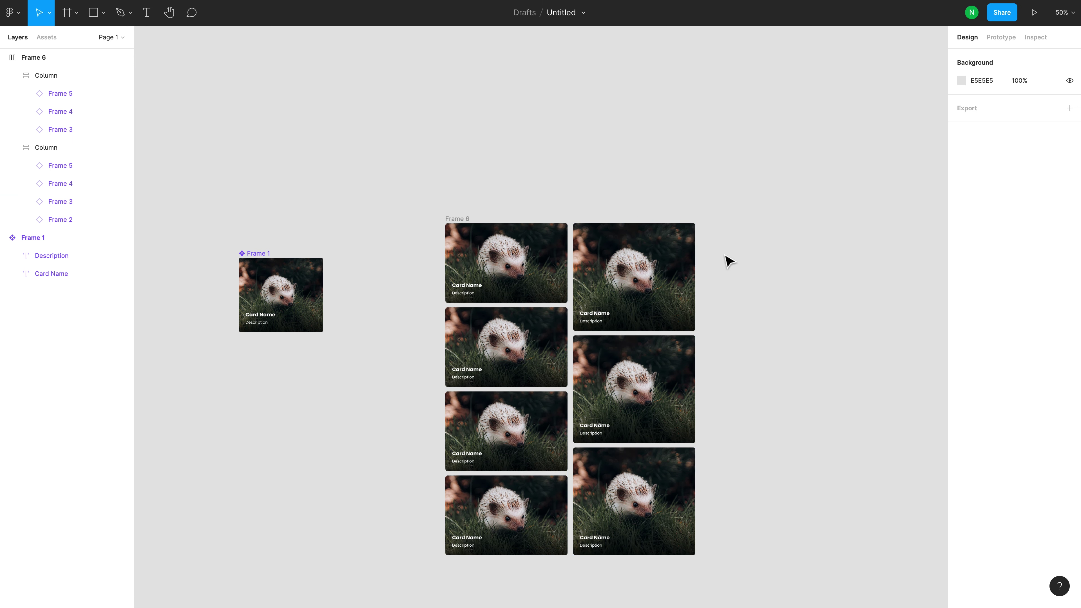
click(466, 220)
mouse_move(695, 555)
mouse_down()
mouse_move(778, 514)
mouse_move(654, 558)
mouse_move(651, 417)
mouse_move(741, 512)
mouse_move(609, 479)
mouse_move(693, 523)
mouse_move(622, 526)
mouse_move(697, 498)
mouse_move(652, 536)
mouse_move(684, 471)
mouse_move(627, 545)
mouse_move(755, 502)
mouse_move(676, 540)
mouse_move(660, 534)
mouse_up()
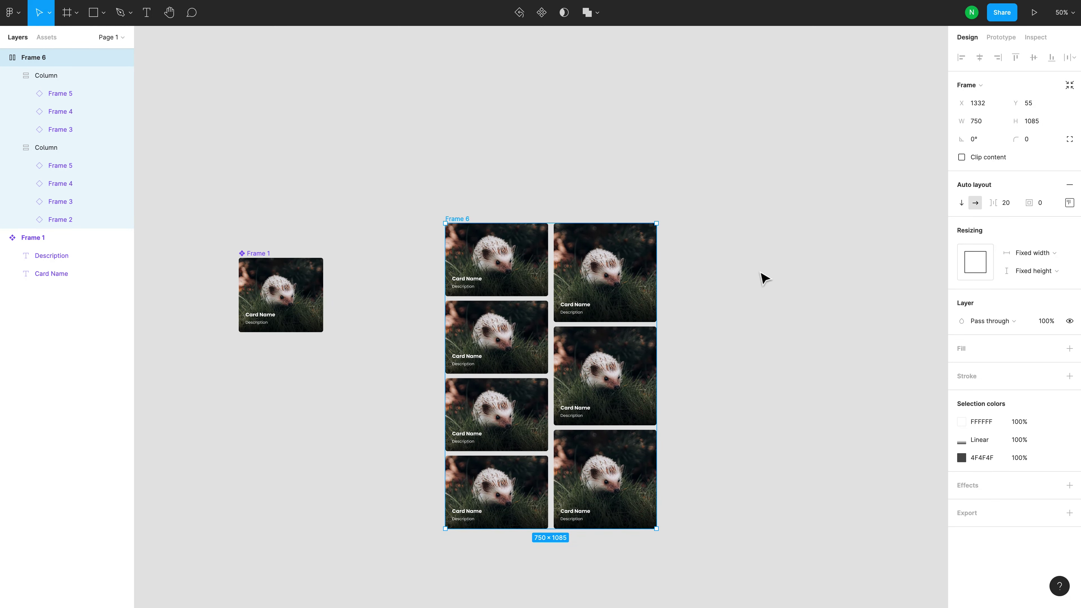
Duplicate the right-hand Column to create a third column.
click(765, 279)
click(46, 75)
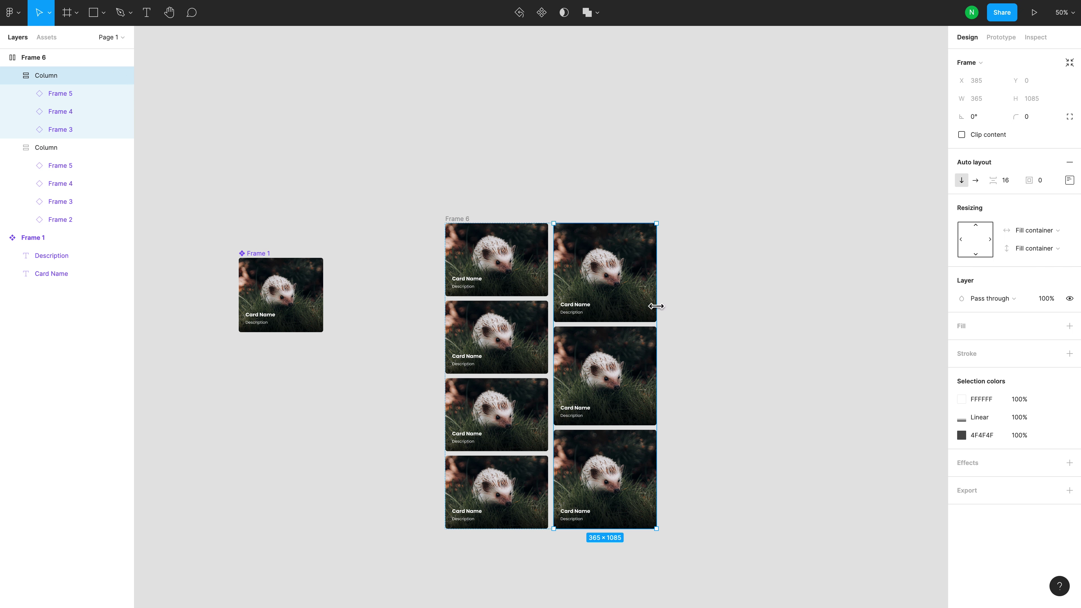
mouse_move(604, 257)
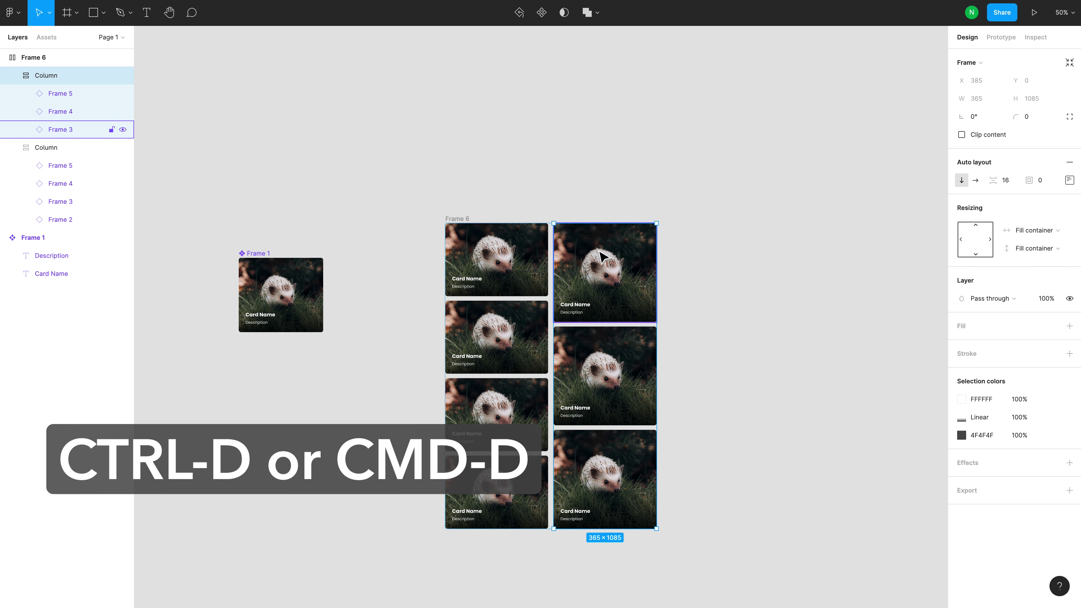
key(ctrl+d)
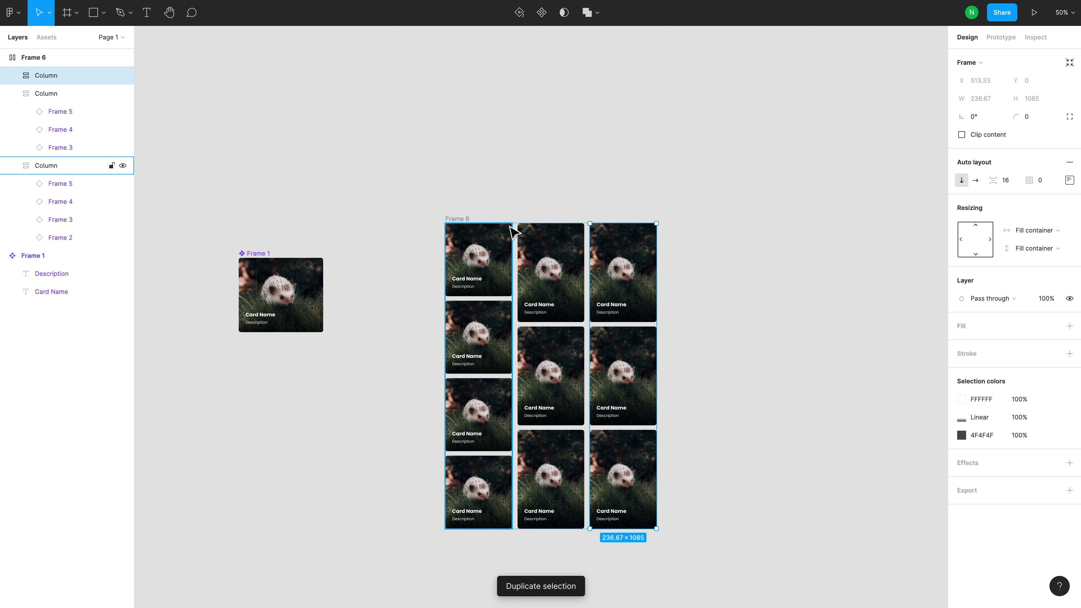
Delete the top card of the third column, leaving two cards.
click(749, 295)
click(621, 288)
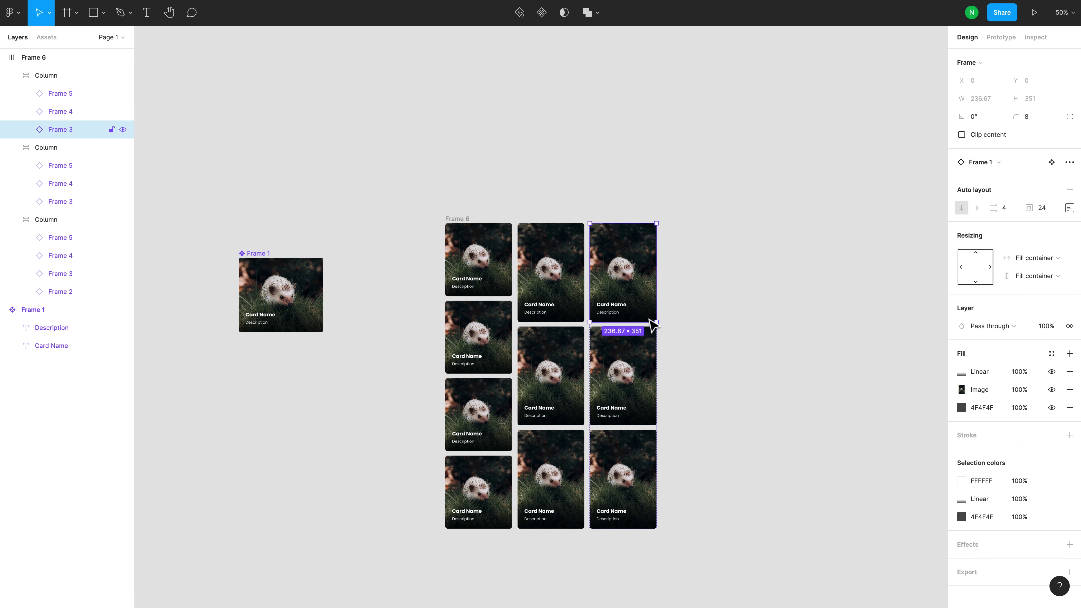
key(Delete)
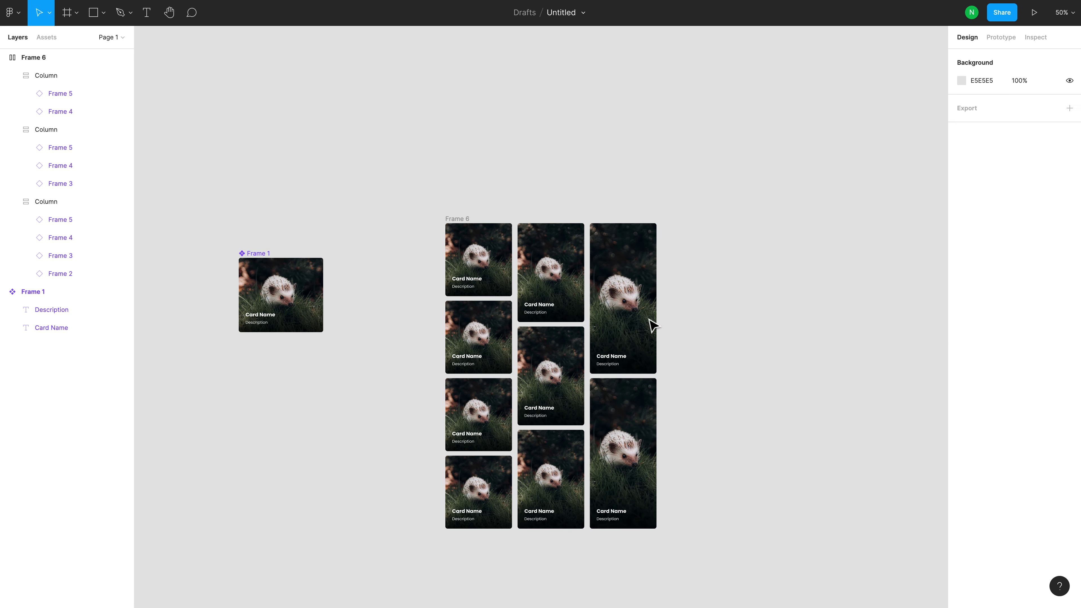
Widen Frame 6 and give it a white fill with 32 padding.
click(457, 218)
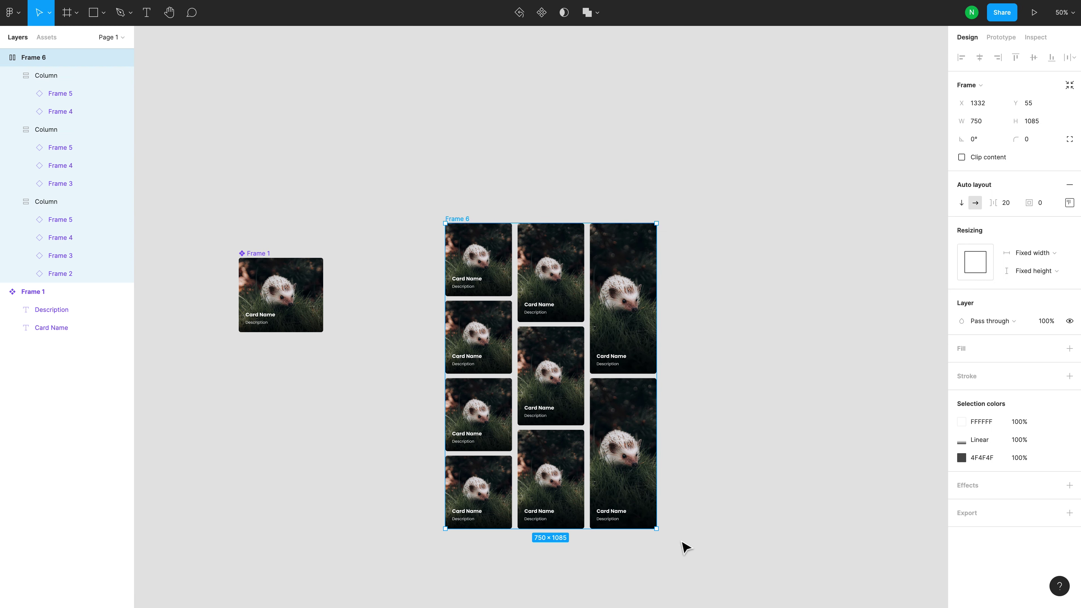
mouse_move(660, 533)
mouse_down()
mouse_move(839, 457)
mouse_move(675, 531)
mouse_move(784, 543)
mouse_move(665, 434)
mouse_move(799, 565)
mouse_move(652, 452)
mouse_move(791, 541)
mouse_move(739, 485)
mouse_move(743, 544)
mouse_up()
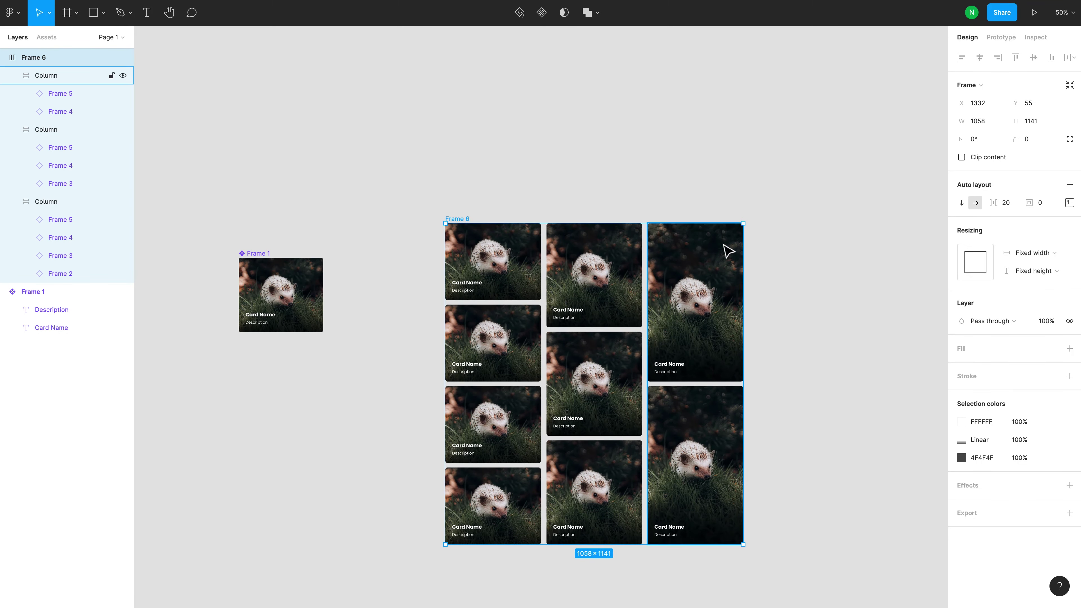
click(1070, 349)
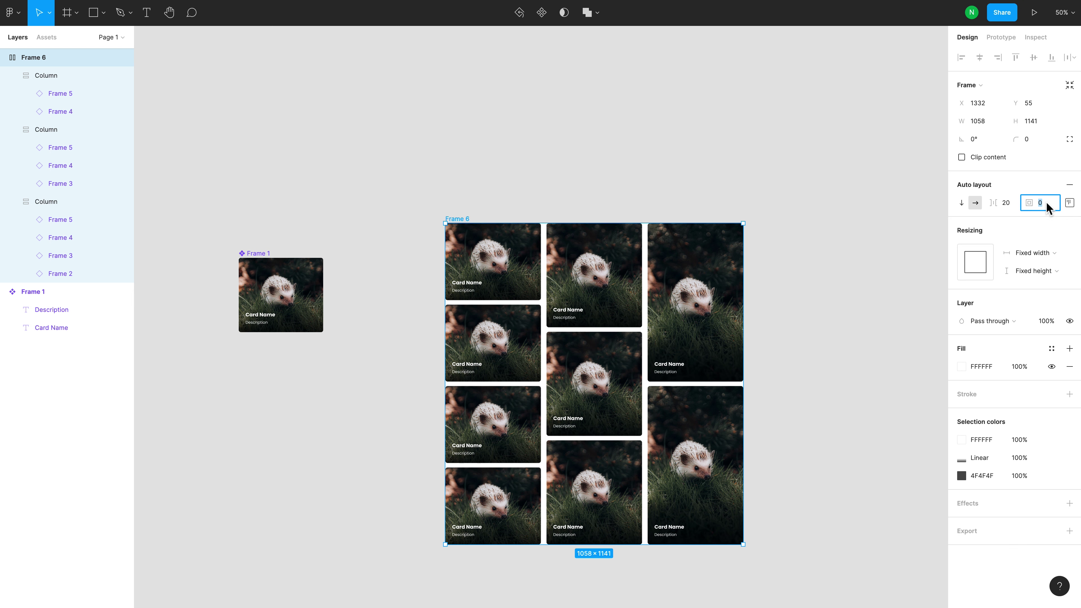
text(32)
key(Return)
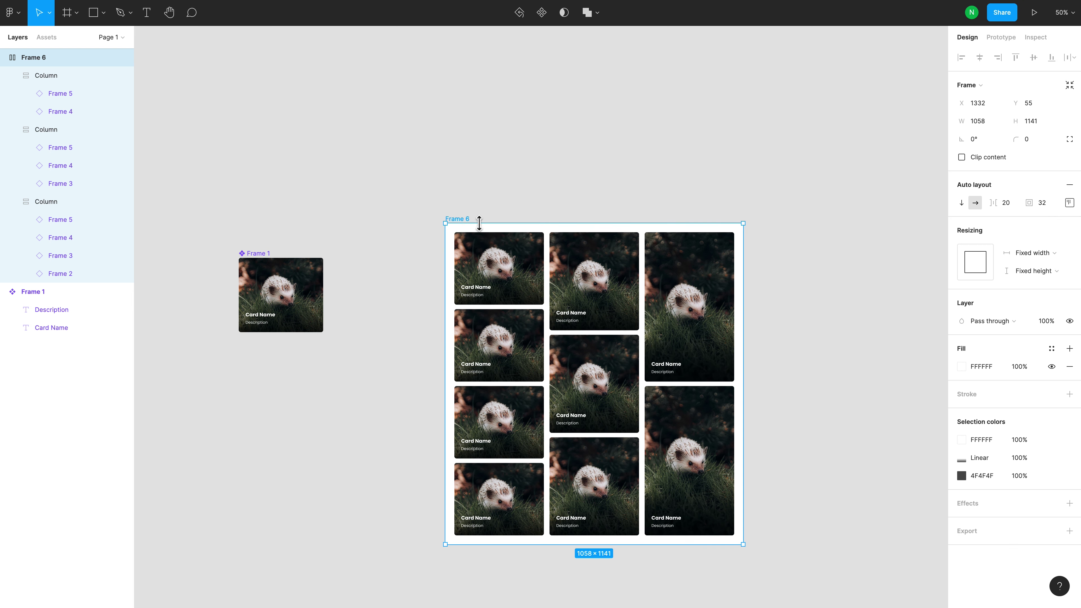
Move Frame 6 up-left and resize it to 1342 × 1481.
drag(470, 227, 454, 132)
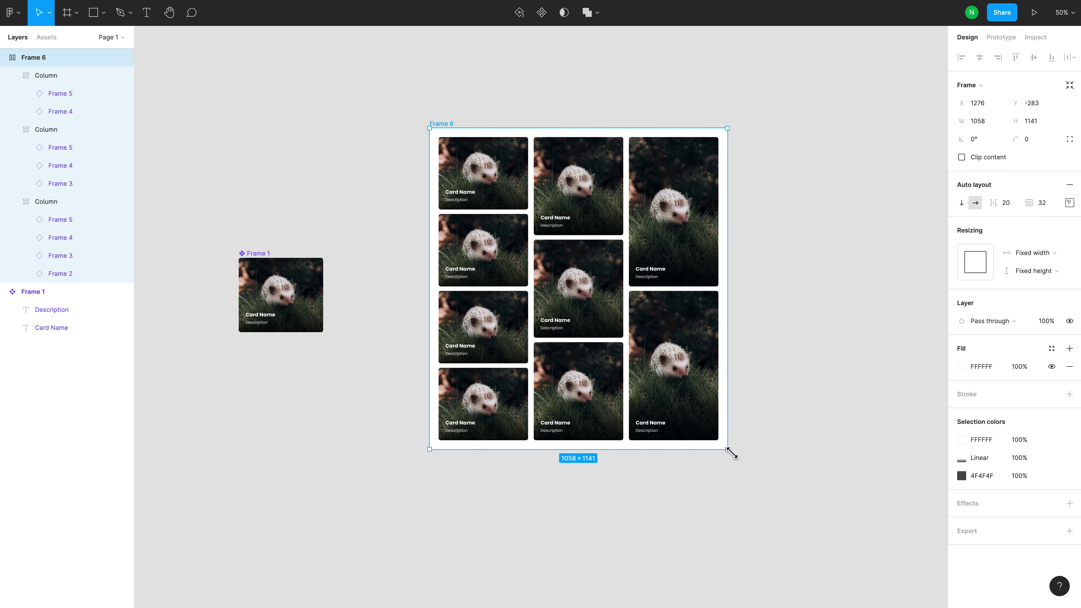
mouse_move(732, 453)
mouse_down()
mouse_move(832, 539)
mouse_move(765, 504)
mouse_up()
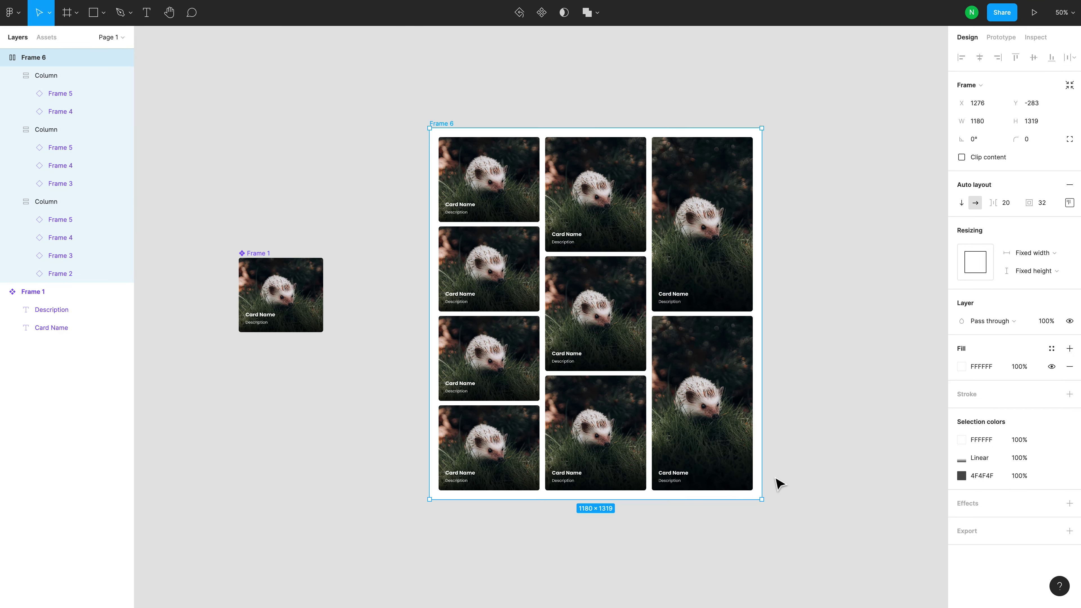
drag(765, 503, 808, 545)
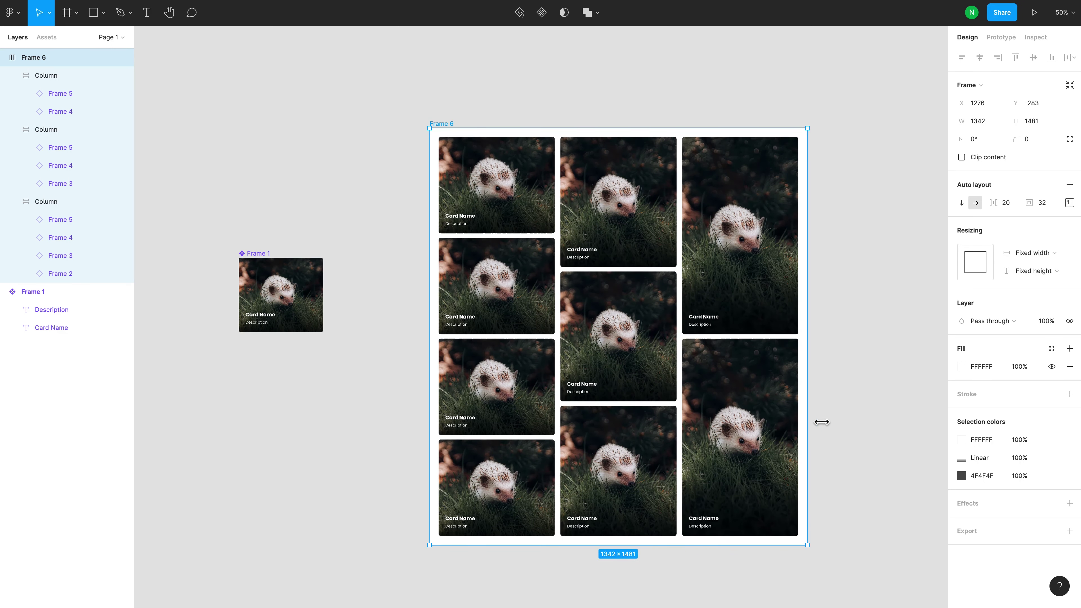
click(845, 326)
Select several cards across the first and middle columns, then clear the selection.
click(541, 212)
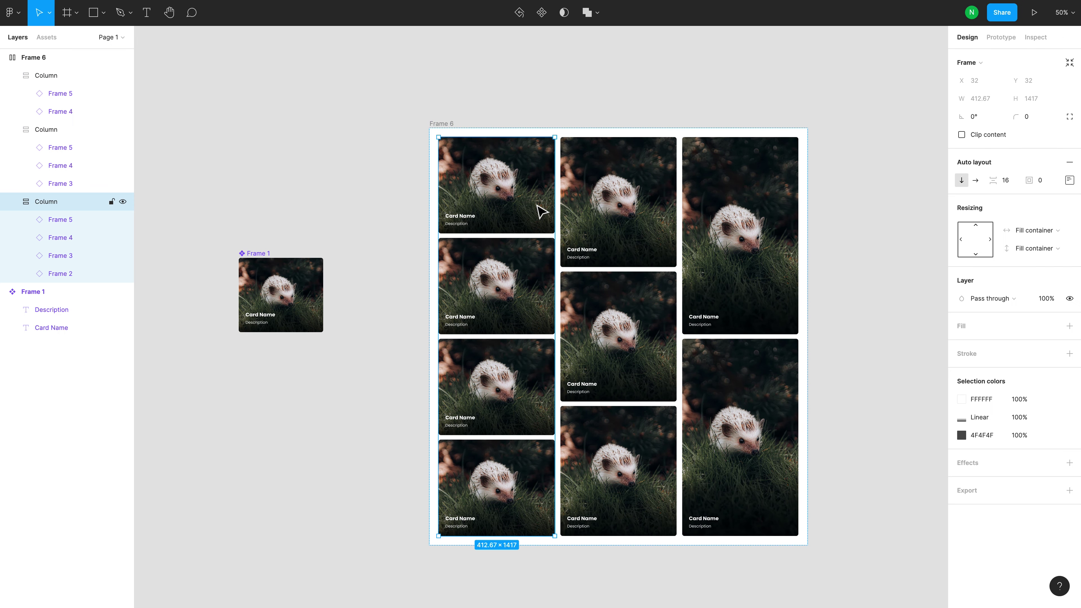
click(542, 211)
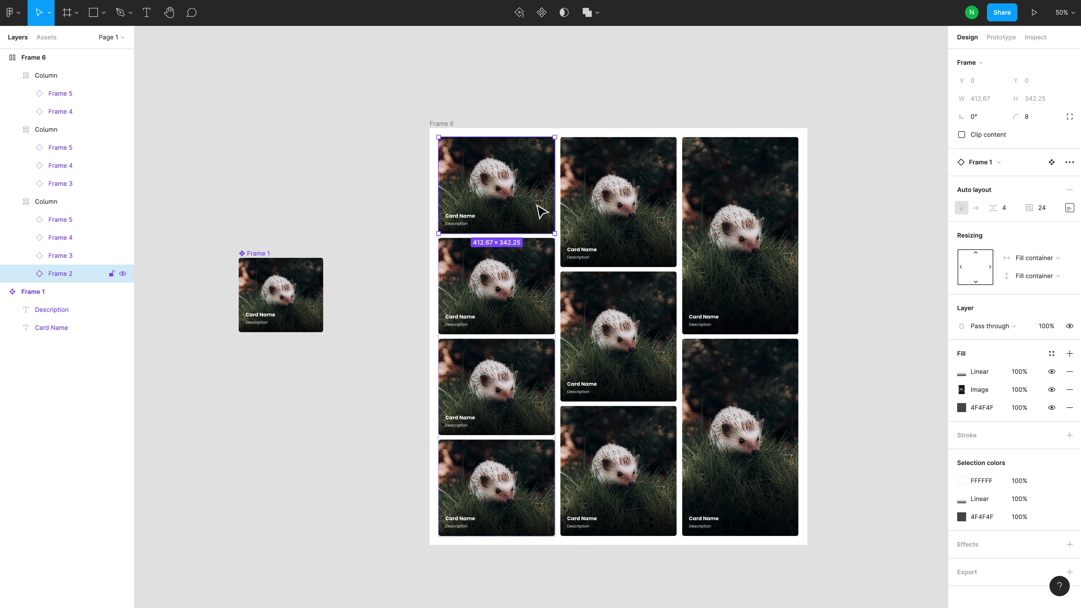
shift+click(555, 272)
shift+click(552, 379)
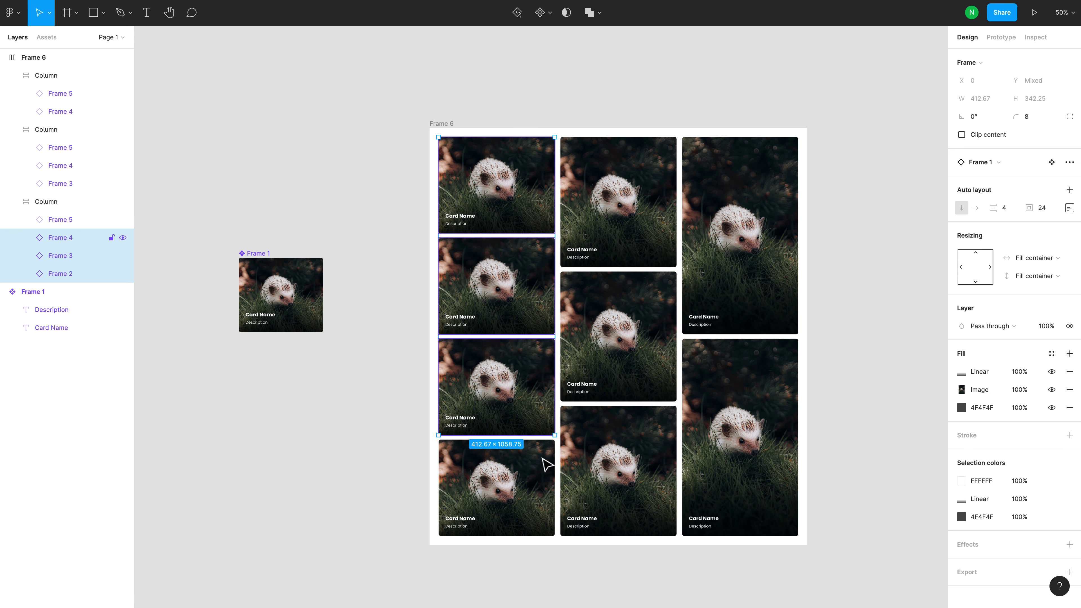
shift+click(547, 472)
shift+click(646, 466)
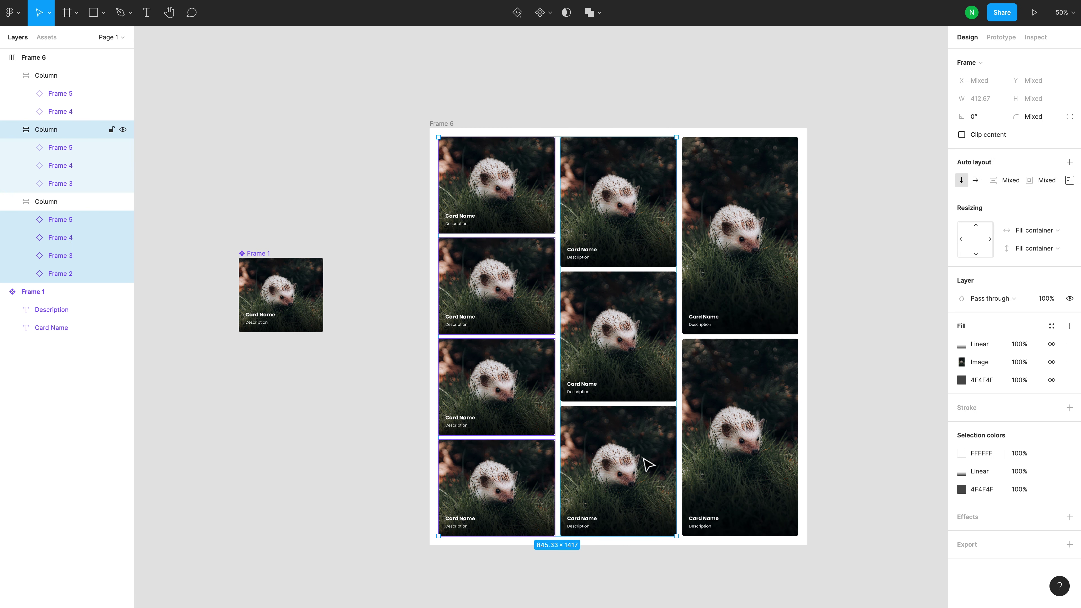
key(Escape)
Replace the first column's top card image with a fox photo.
click(547, 191)
click(978, 405)
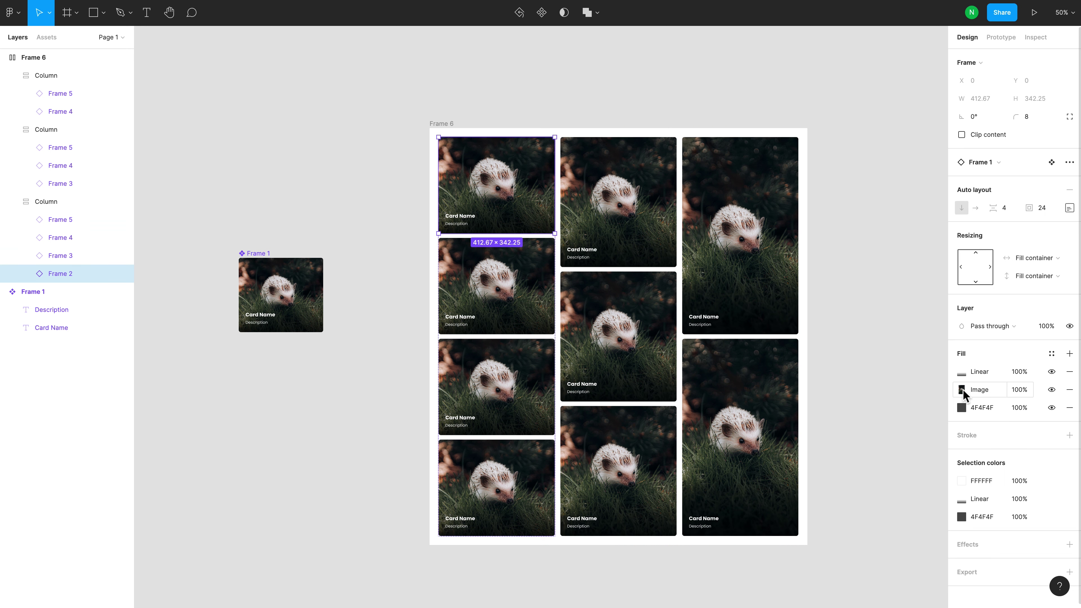
click(877, 421)
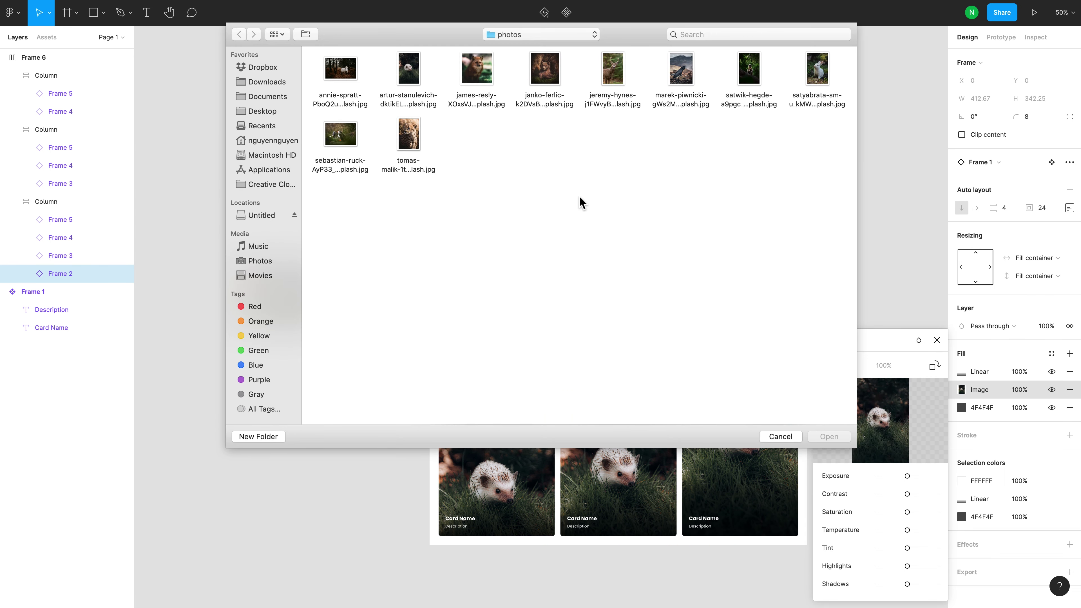
click(491, 68)
double_click(493, 64)
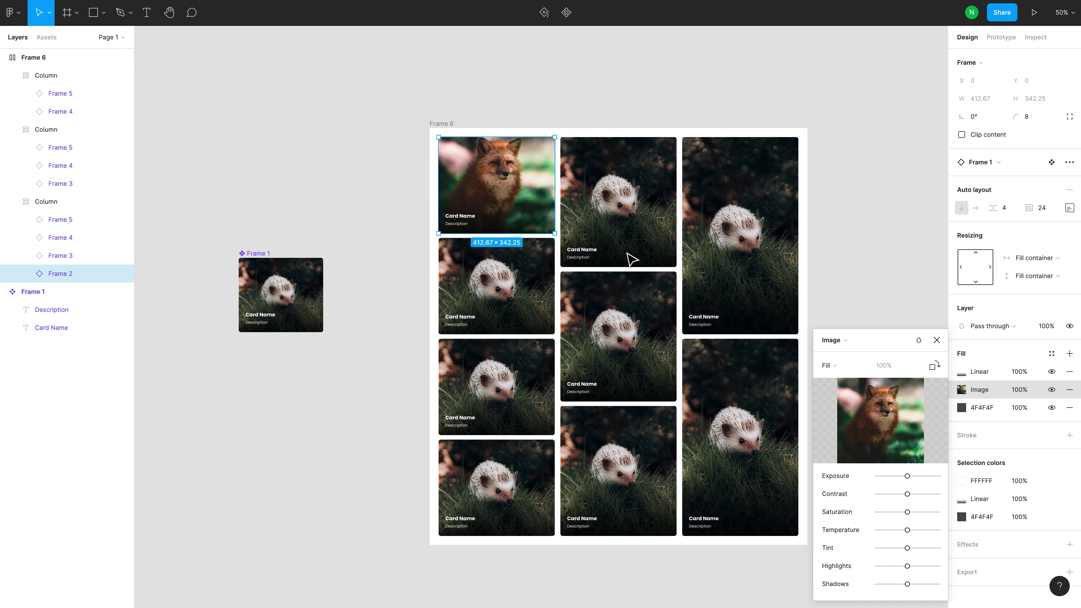
Select the remaining cards across all three columns for new photos.
click(553, 476)
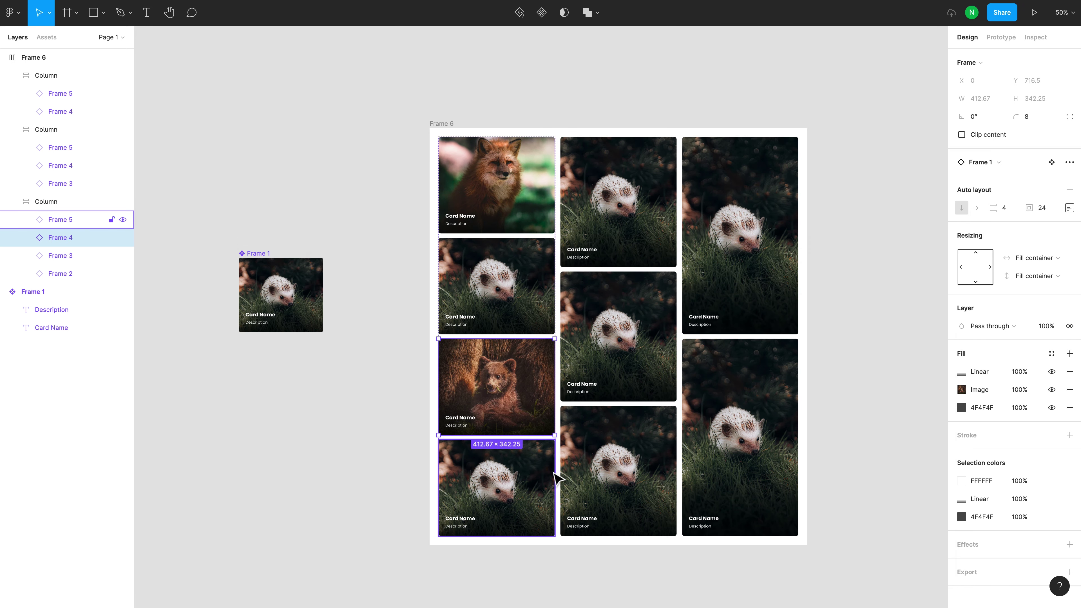
shift+click(637, 454)
shift+click(647, 376)
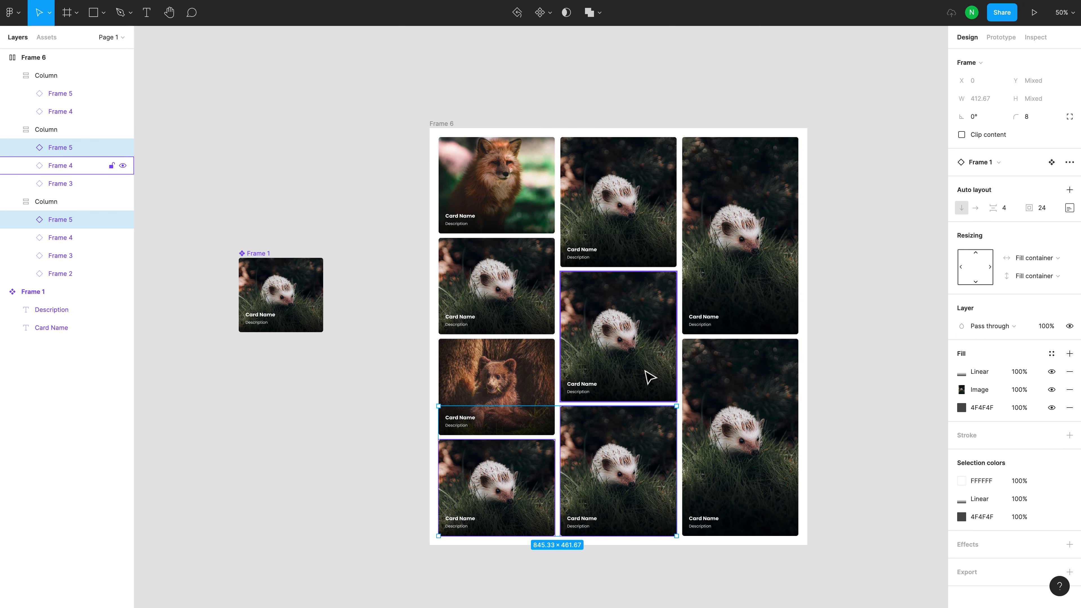
shift+click(650, 234)
shift+click(723, 290)
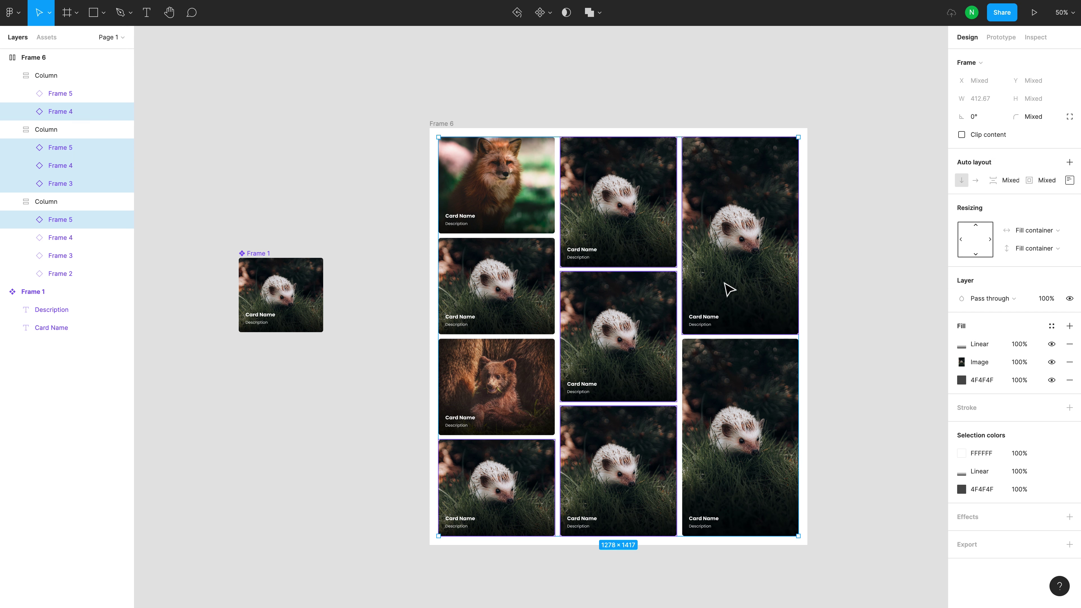
shift+click(741, 382)
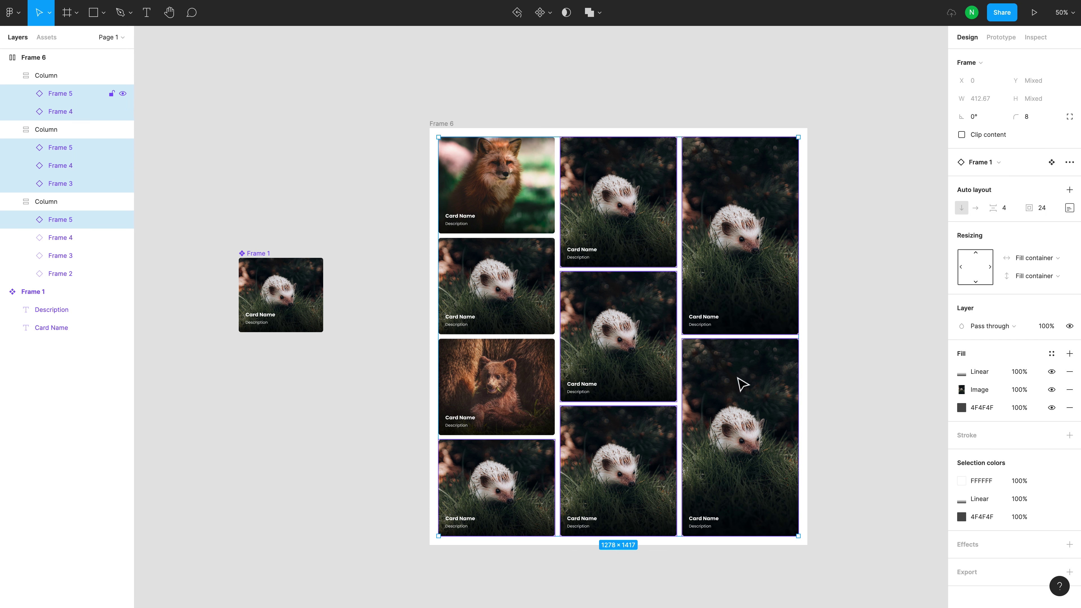
Fill the selected cards with random animal photos using the Unsplash plugin.
right_click(868, 345)
mouse_move(921, 410)
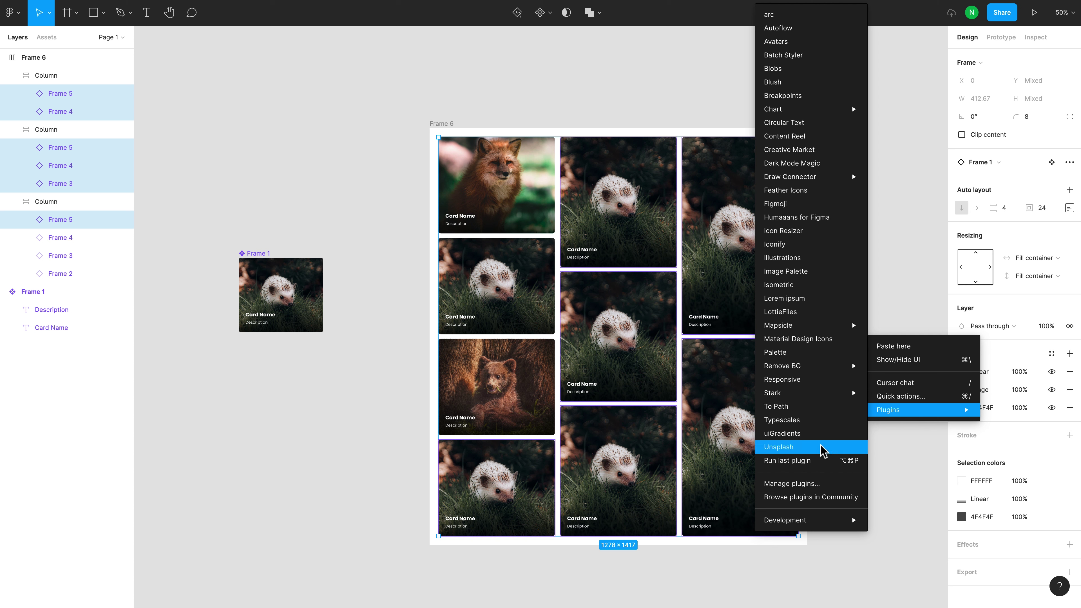
click(820, 446)
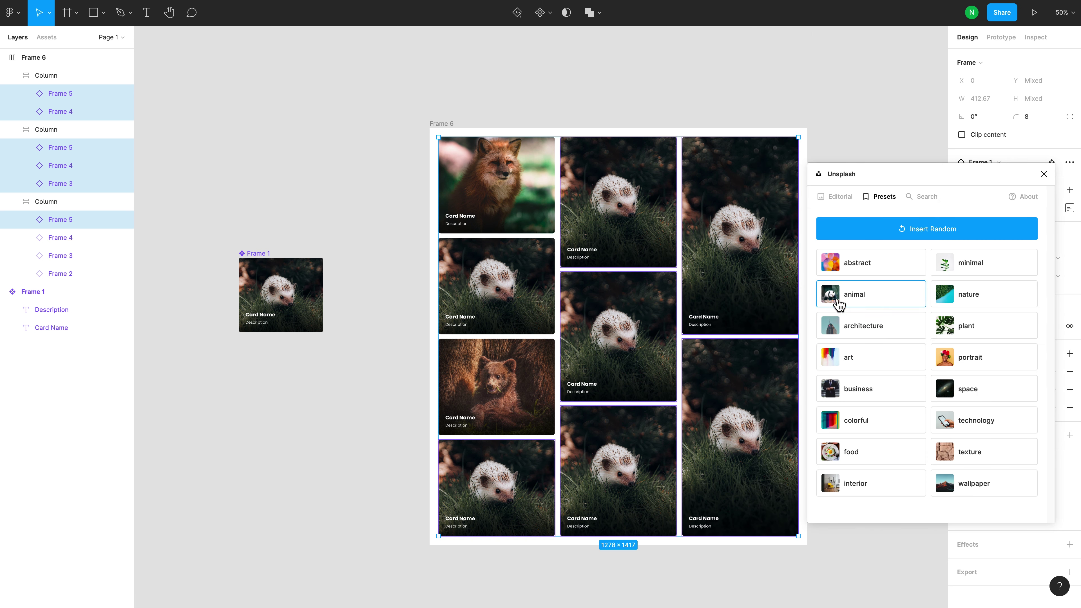
click(835, 298)
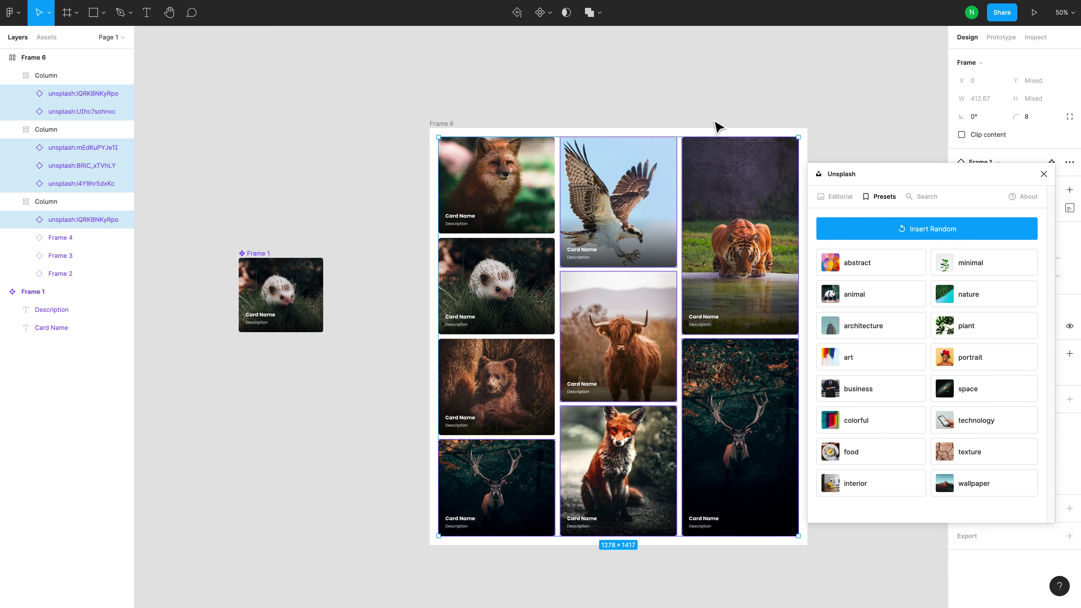
click(1043, 174)
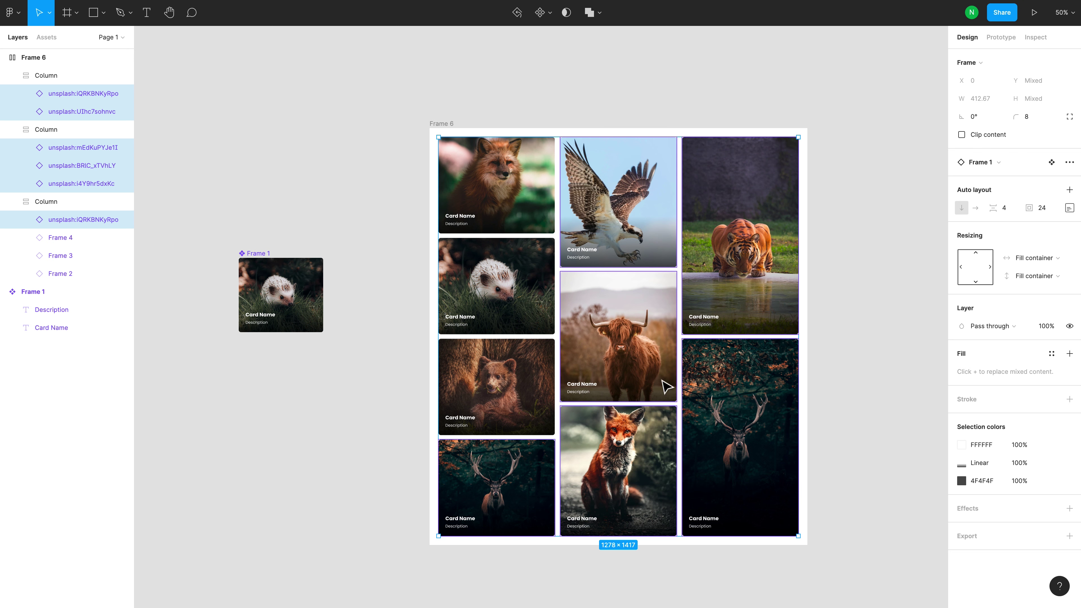
Narrow Frame 6 to about 1132 × 1449 so the columns shrink.
click(849, 317)
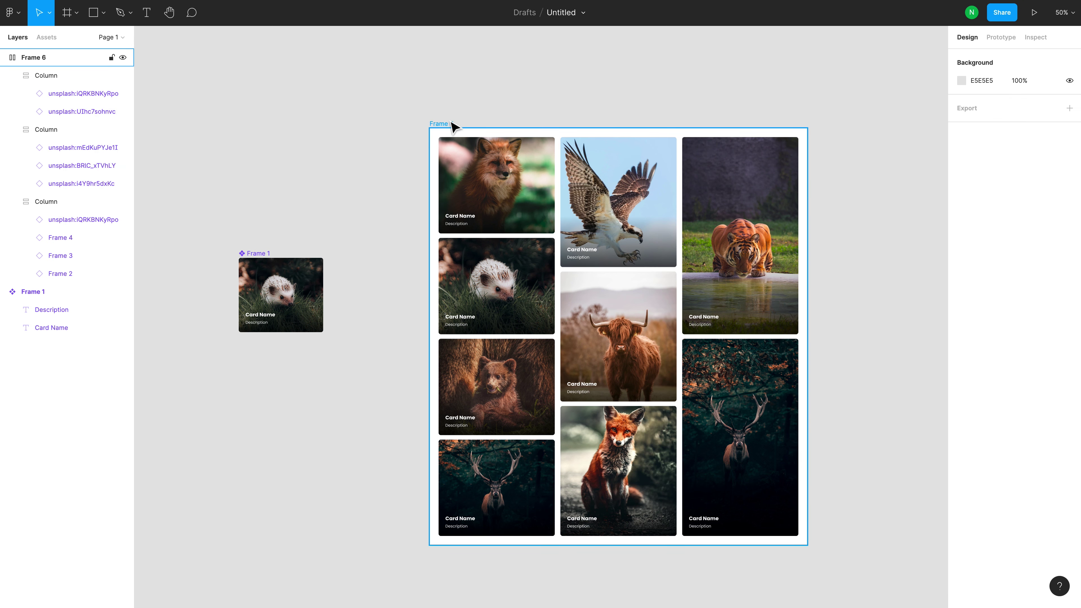
click(453, 125)
mouse_move(810, 548)
mouse_down()
mouse_move(756, 511)
mouse_move(813, 545)
mouse_up()
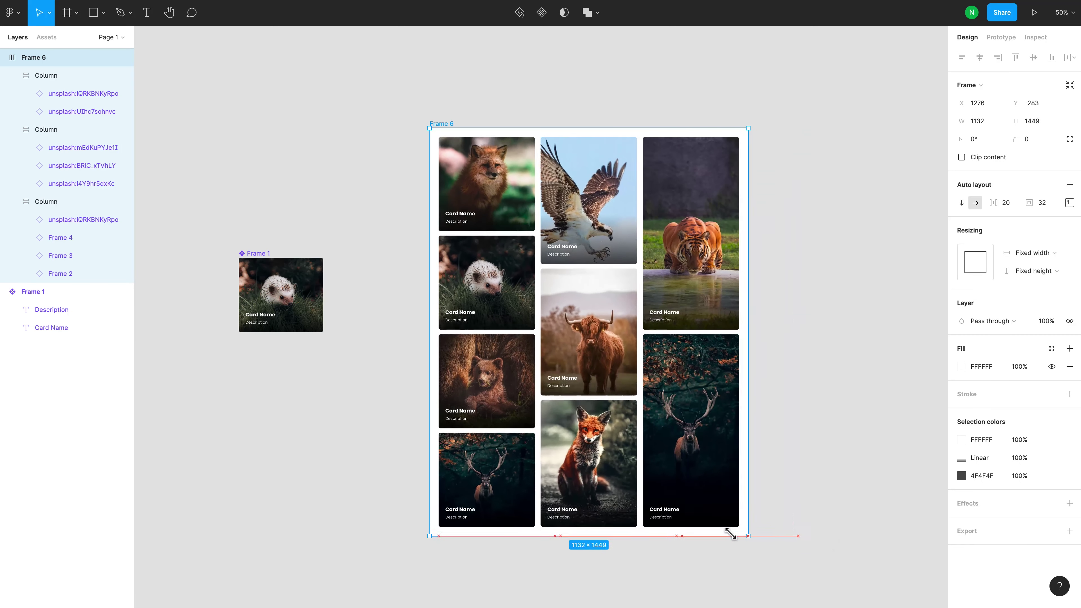
click(269, 261)
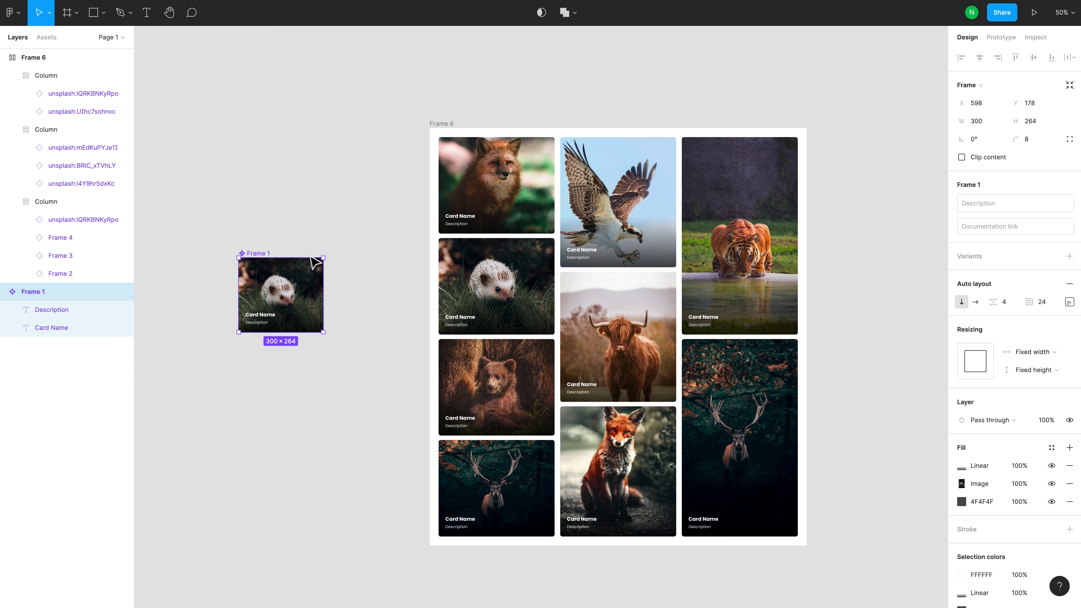
click(1070, 302)
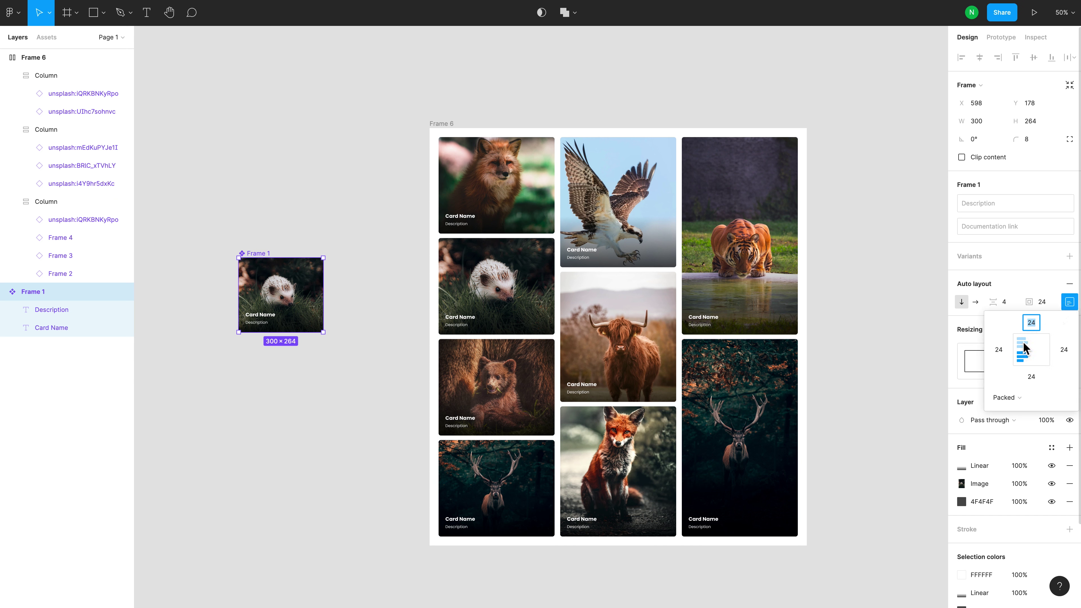
click(1019, 340)
click(1022, 356)
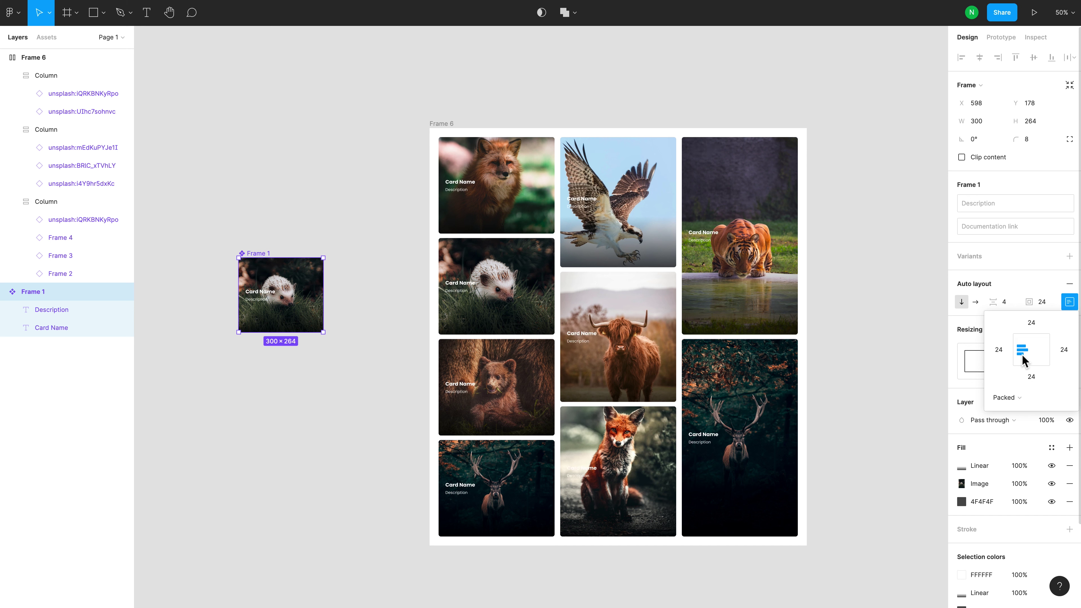
click(1022, 343)
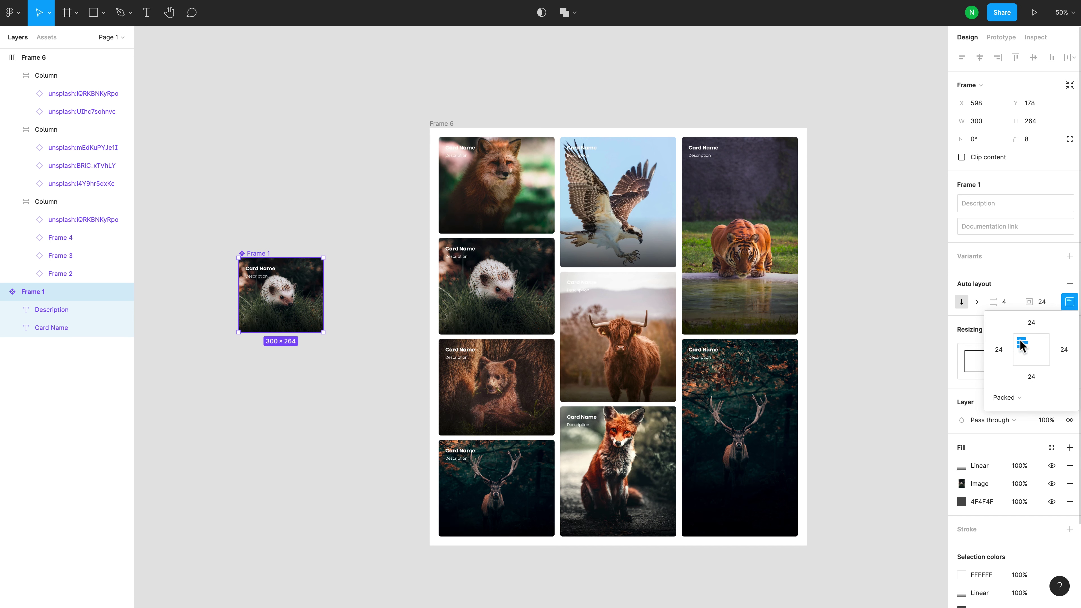
click(1021, 358)
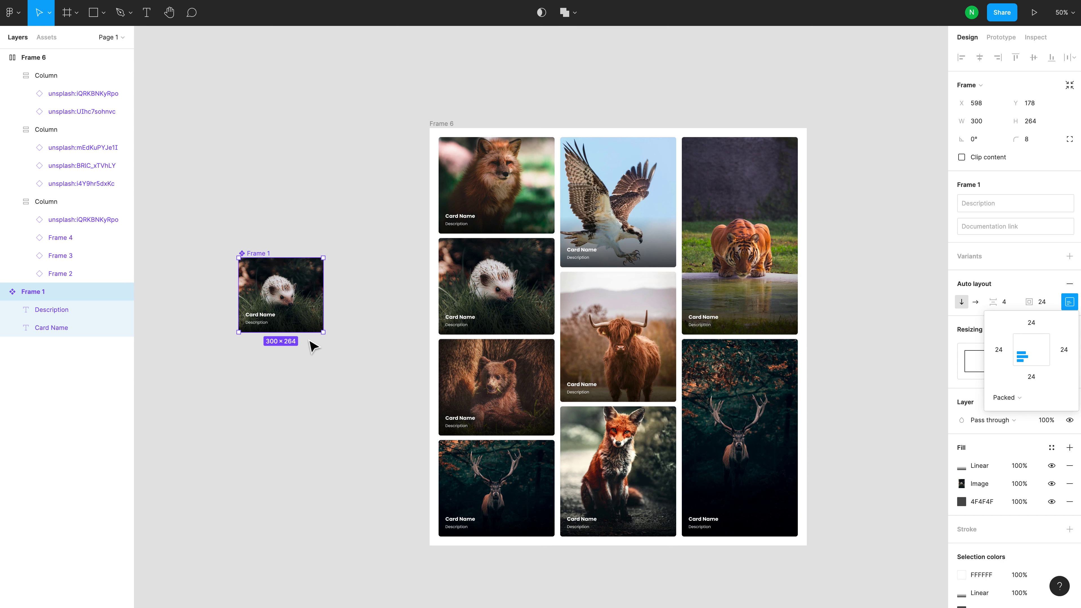
click(268, 318)
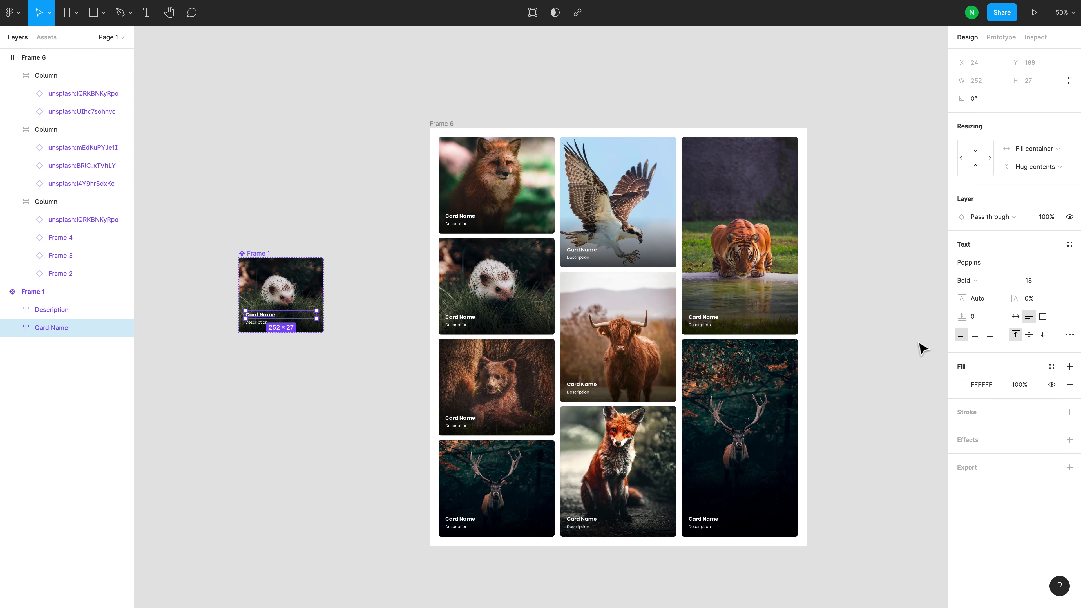
click(1056, 281)
click(1047, 304)
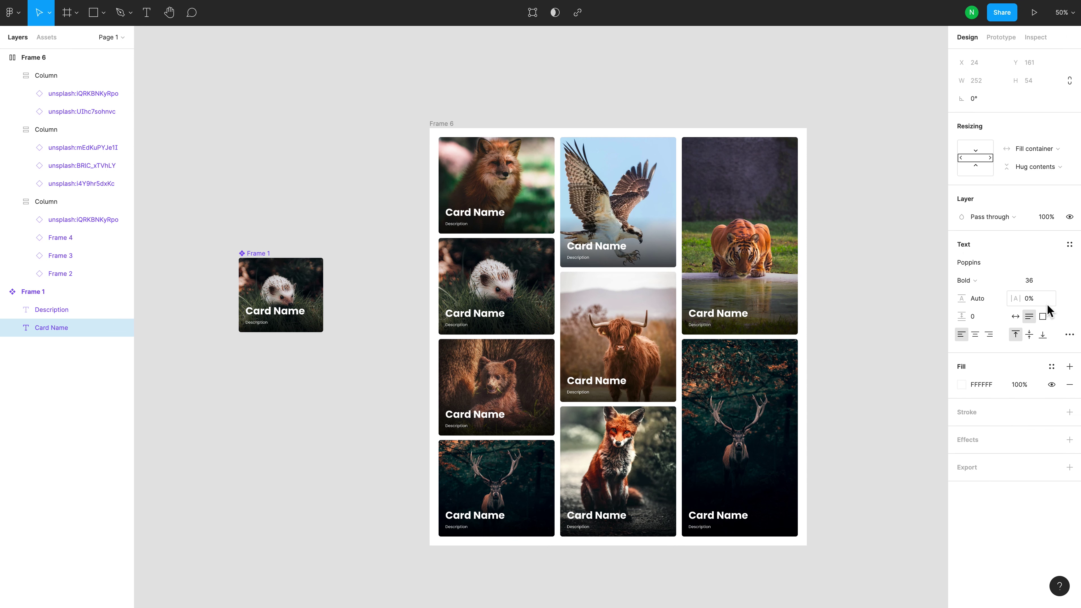
click(1053, 280)
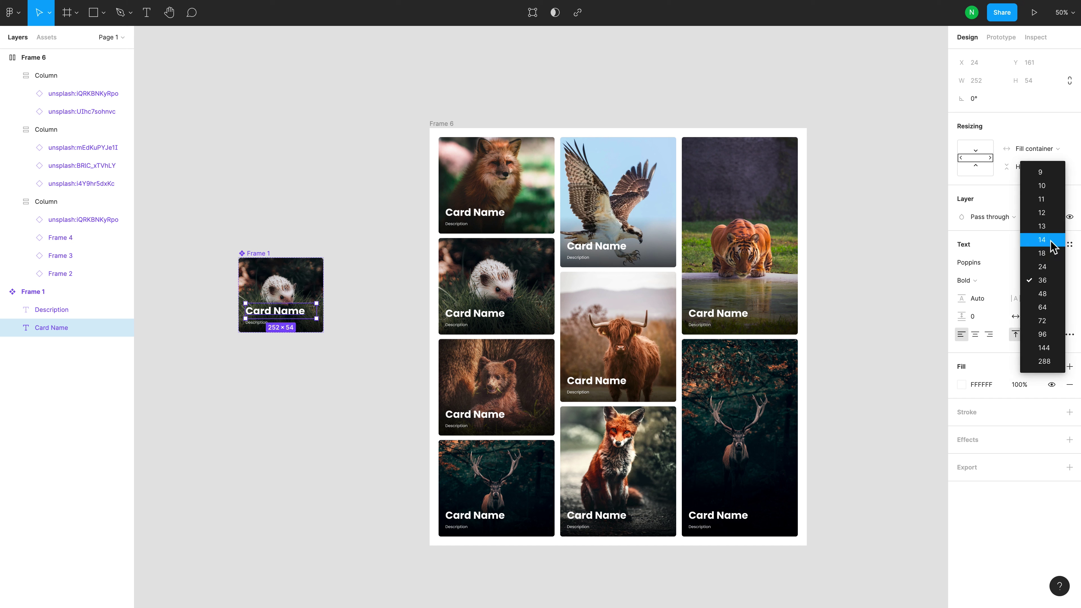
click(1038, 237)
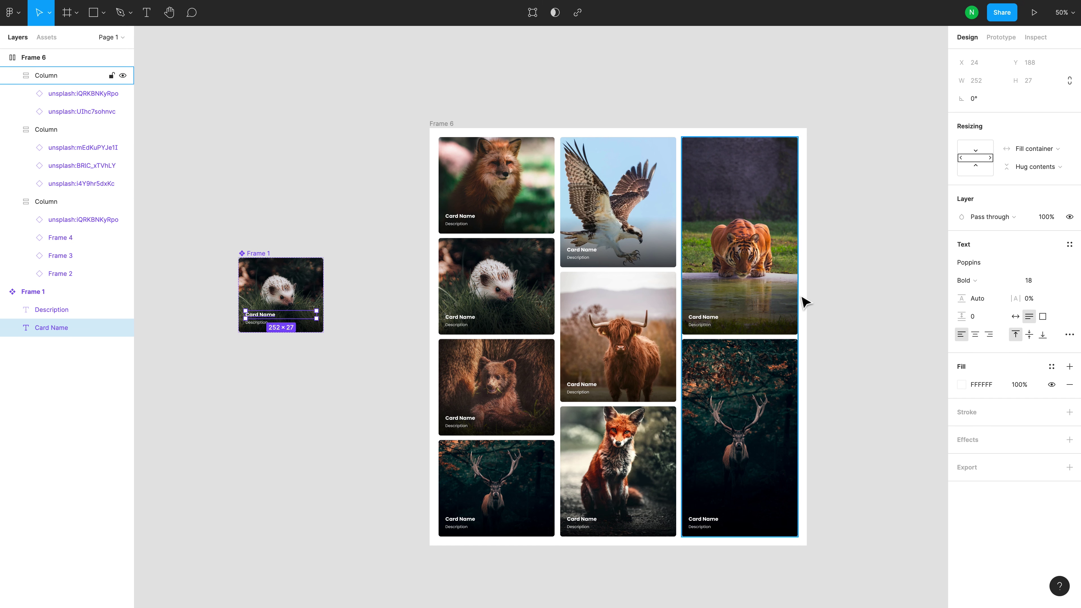
click(878, 287)
Pan the canvas so the card grid sits on the left.
scroll(864, 304, right, 5)
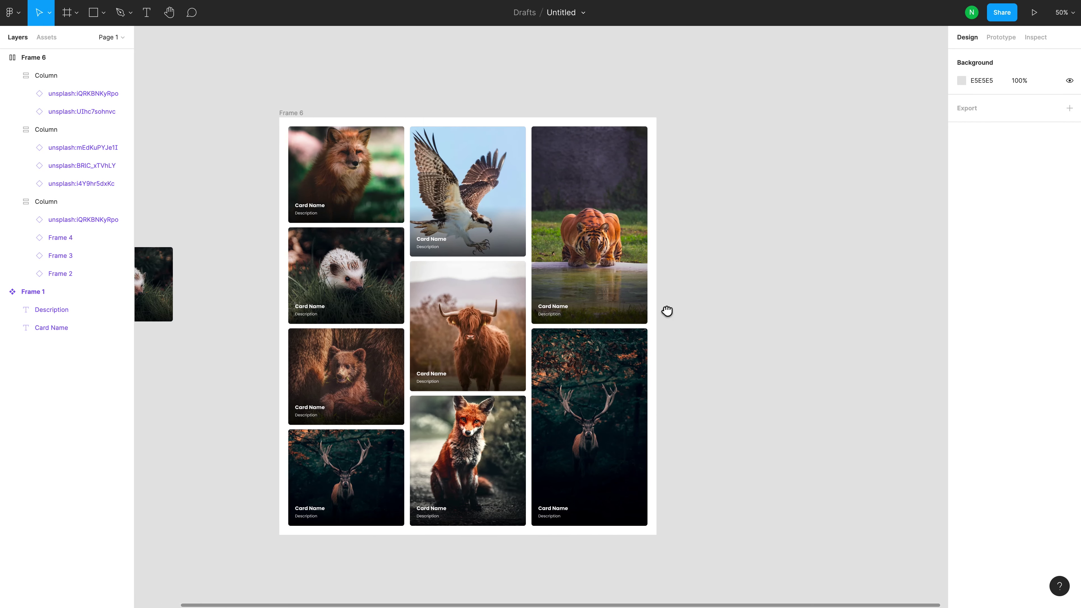
scroll(666, 311, right, 2)
drag(777, 317, 711, 326)
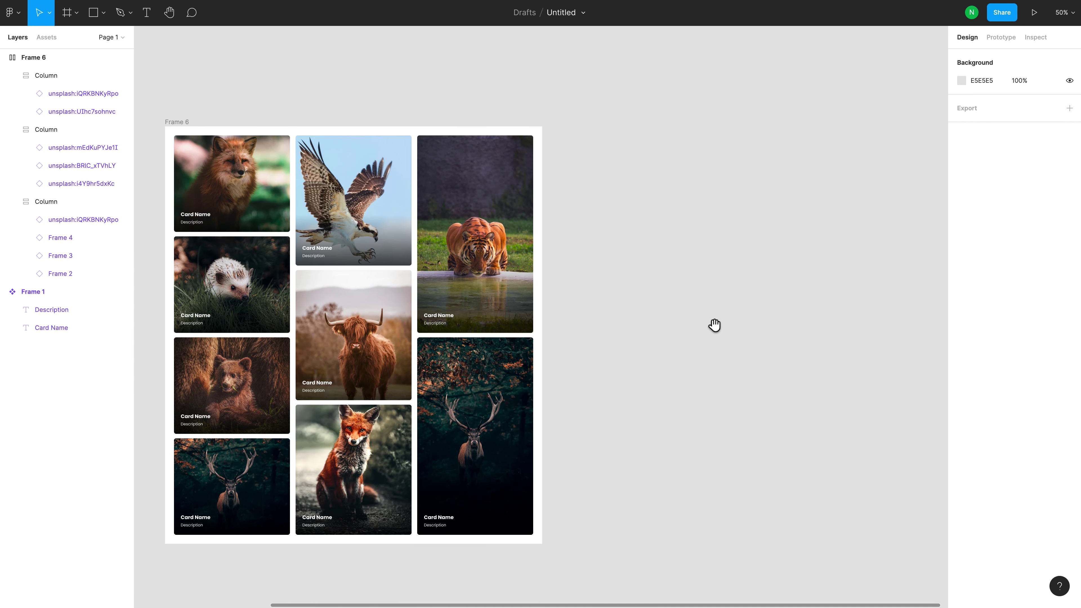
Leave the design file and go to the Figma Community Explore page.
right_click(759, 257)
mouse_move(811, 321)
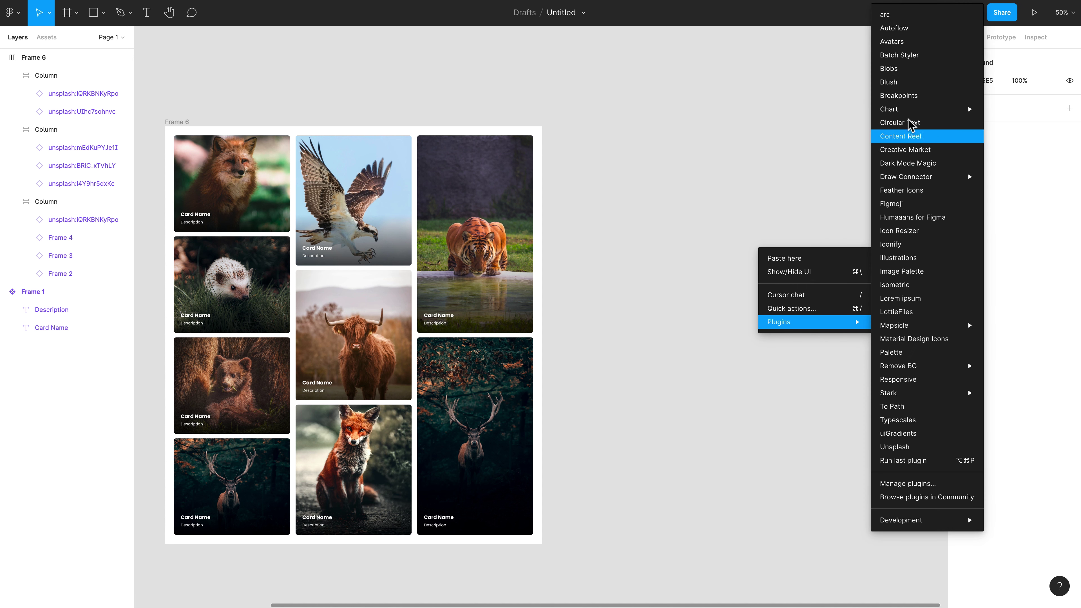
mouse_move(895, 109)
click(681, 240)
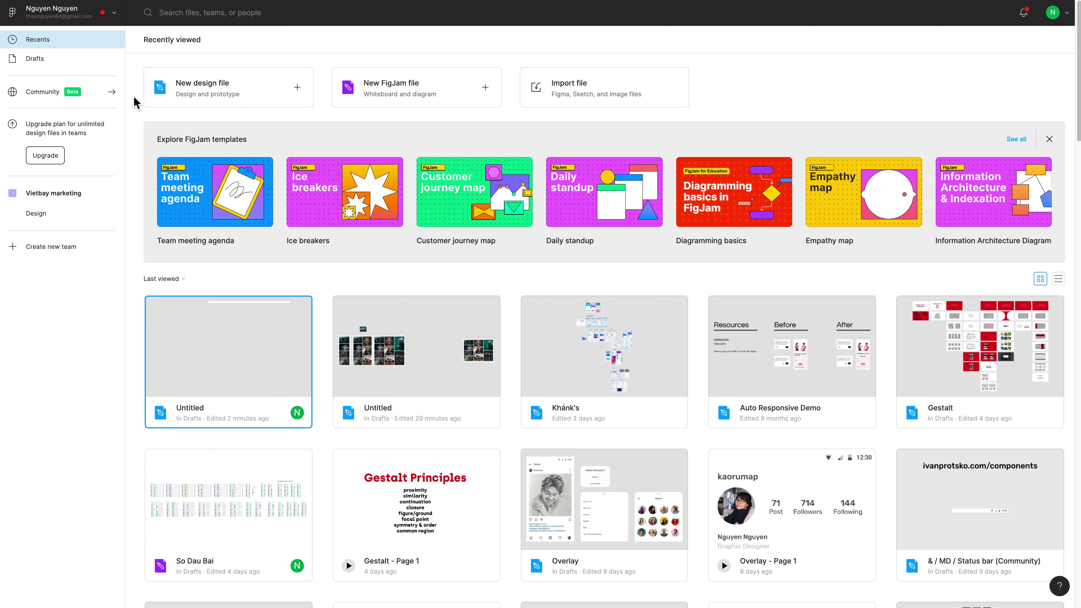
click(43, 92)
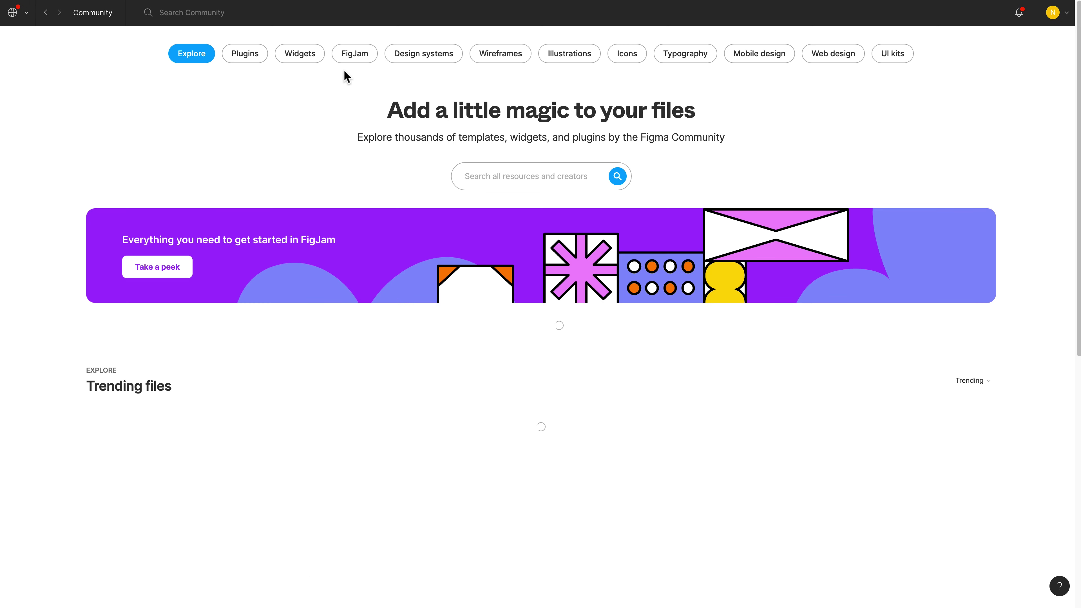
Search Figma Community for 'breakpo' and filter the results to plugins.
click(240, 53)
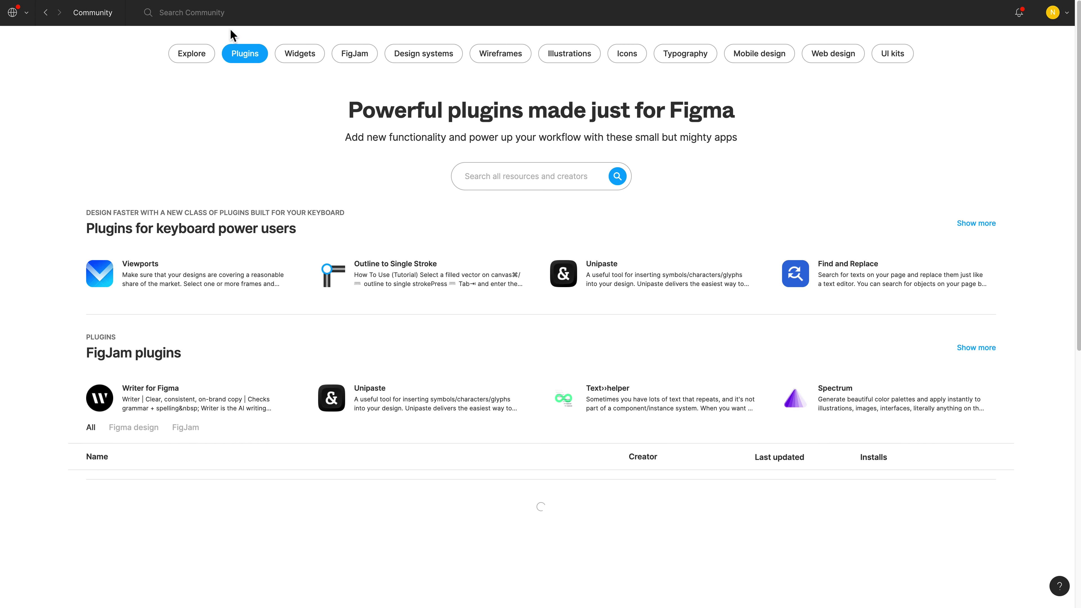
click(230, 12)
text(break)
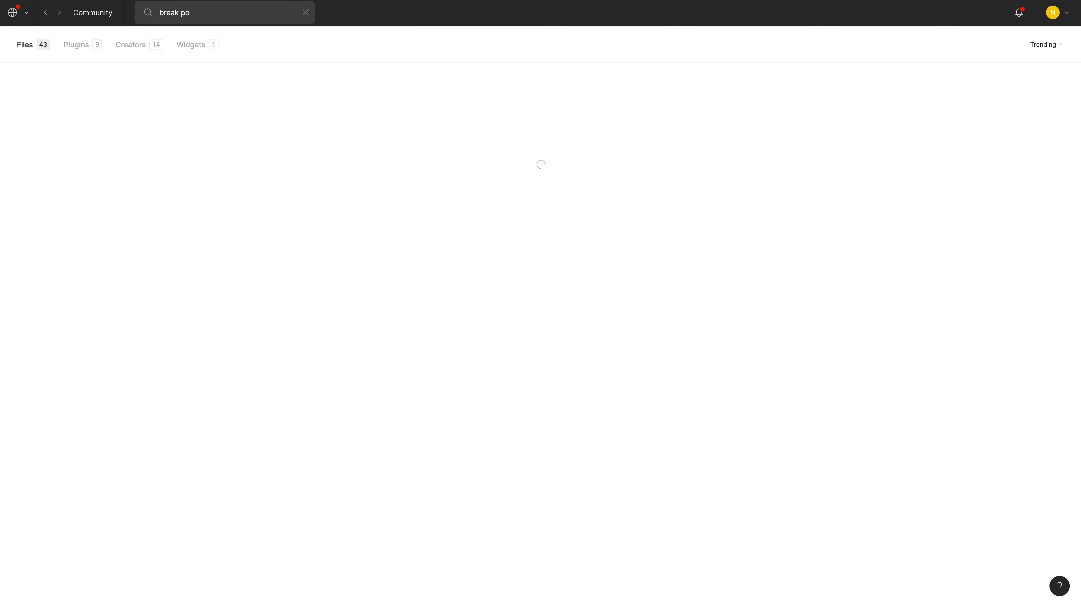
text(po)
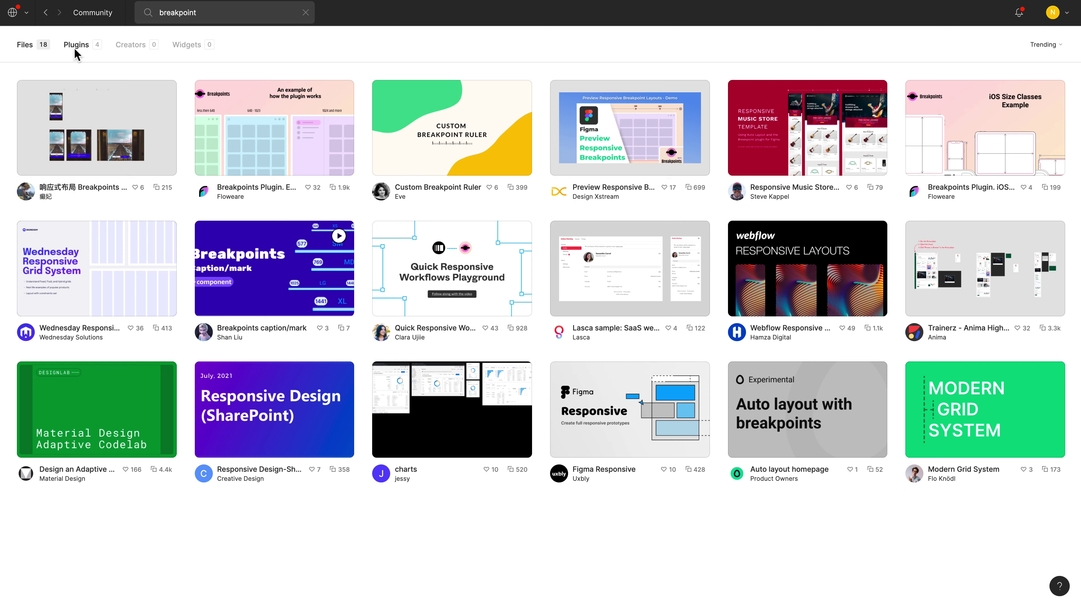
click(75, 45)
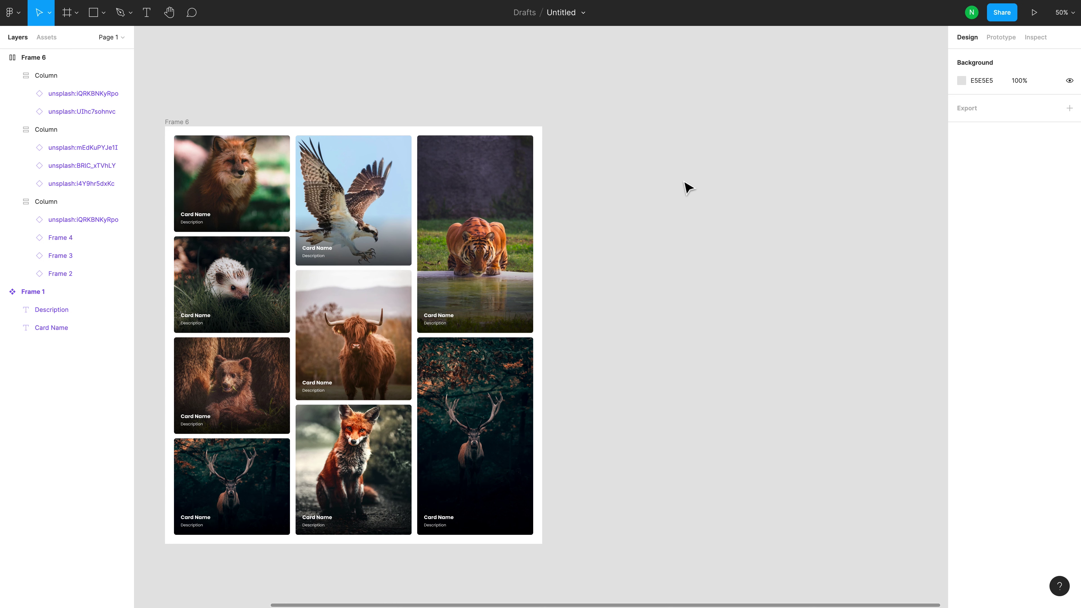
Run the Breakpoints plugin from the canvas context menu and start its 15-day free trial.
right_click(685, 184)
mouse_move(734, 251)
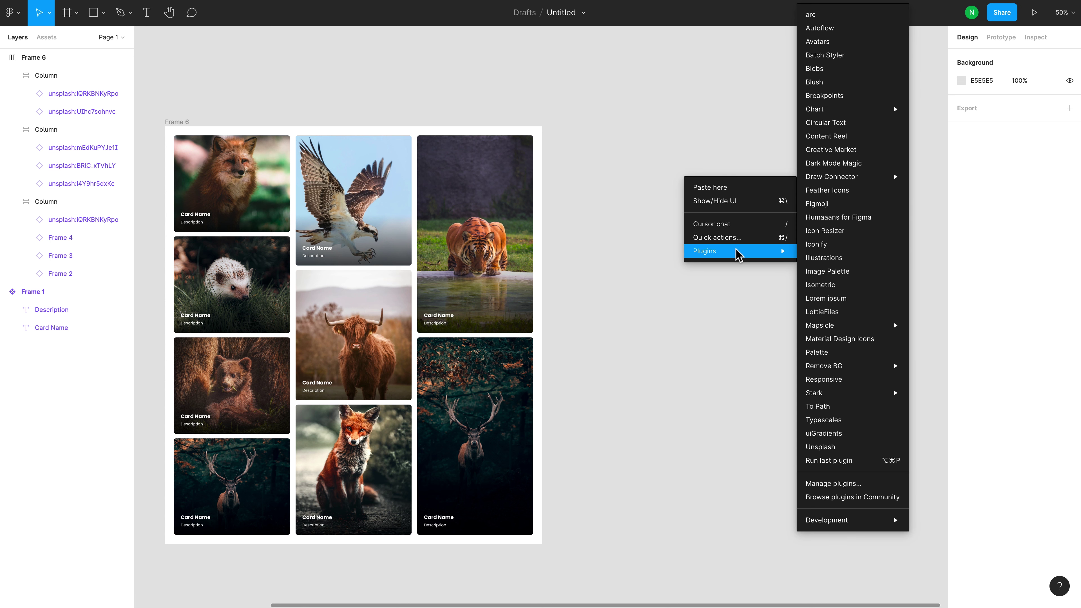
click(850, 96)
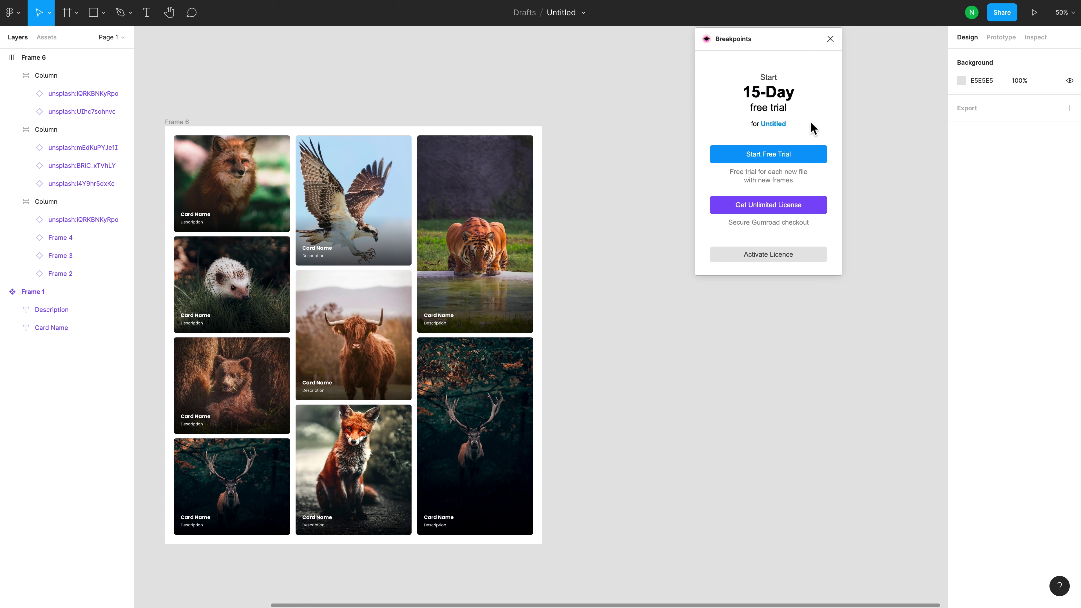
click(793, 159)
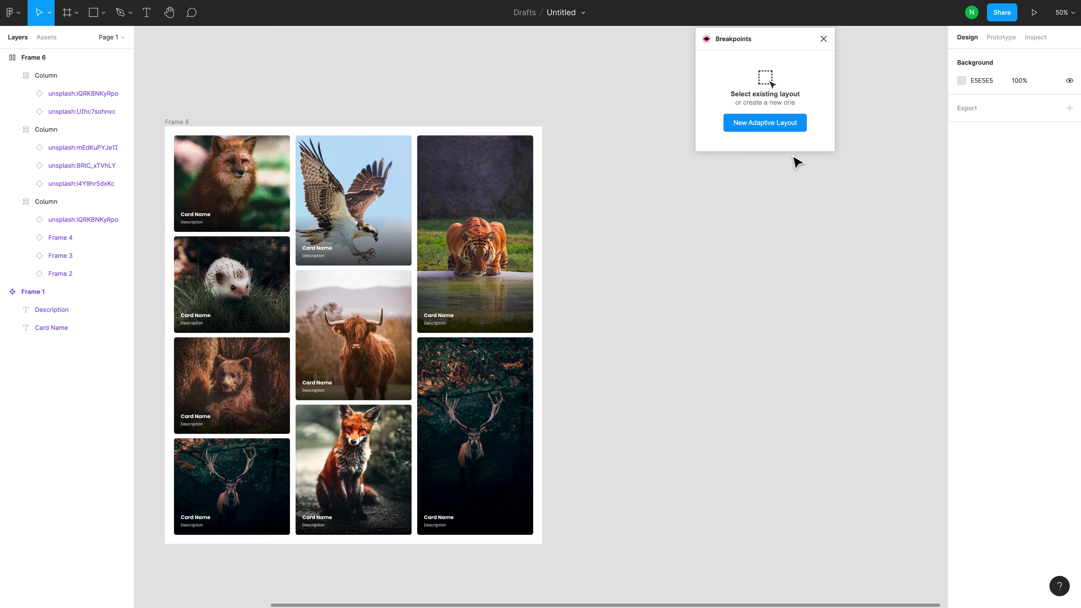
Create a 960×600 Responsive Layout with Breakpoints and move it to the right of Frame 6.
click(790, 121)
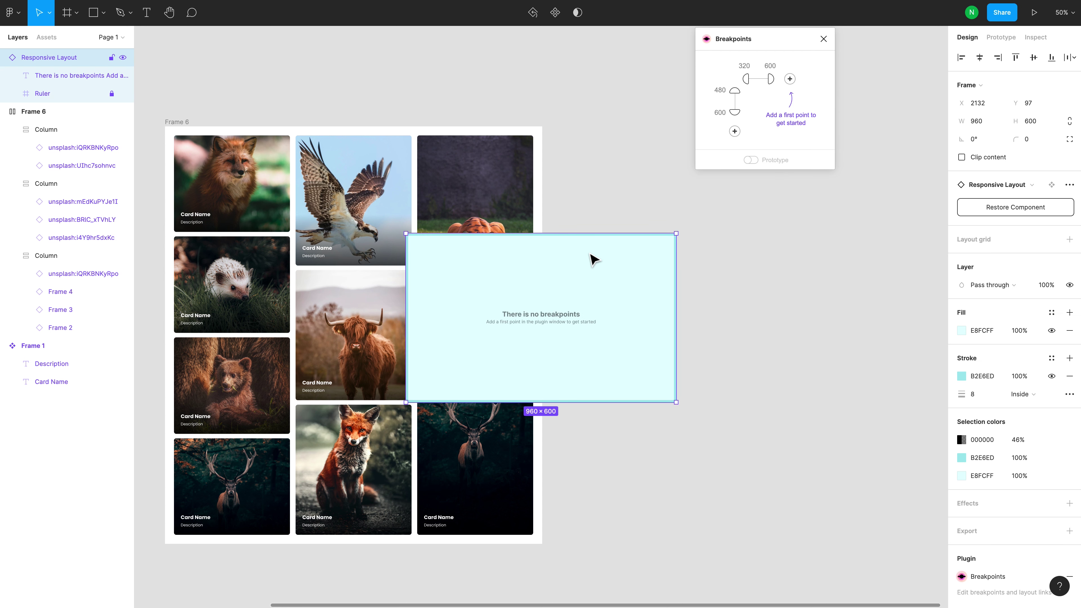
drag(594, 260, 859, 222)
scroll(750, 350, right, 1)
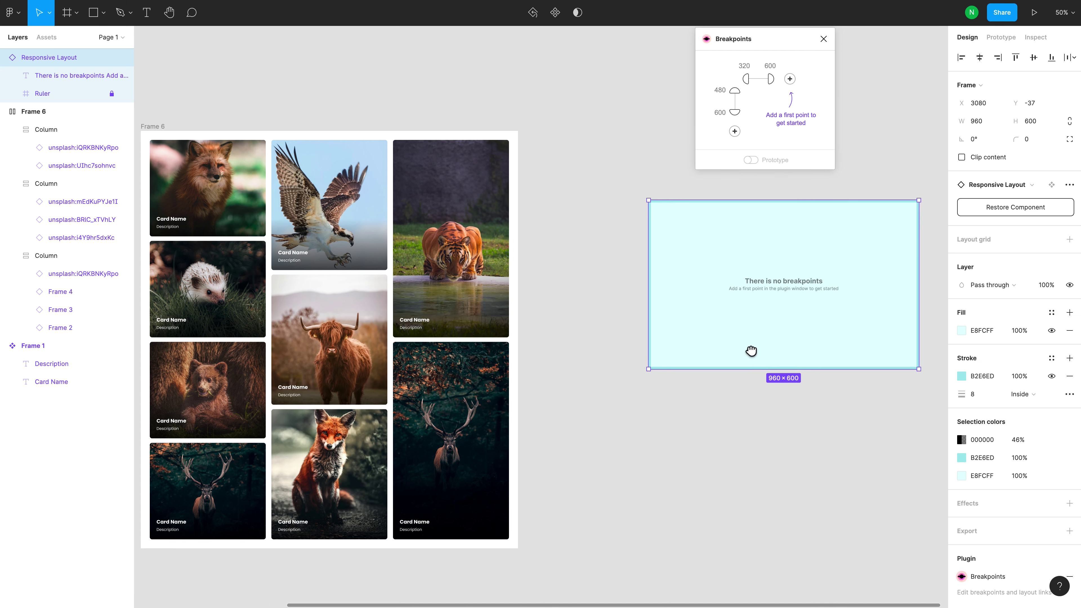
scroll(751, 350, right, 3)
drag(677, 237, 704, 227)
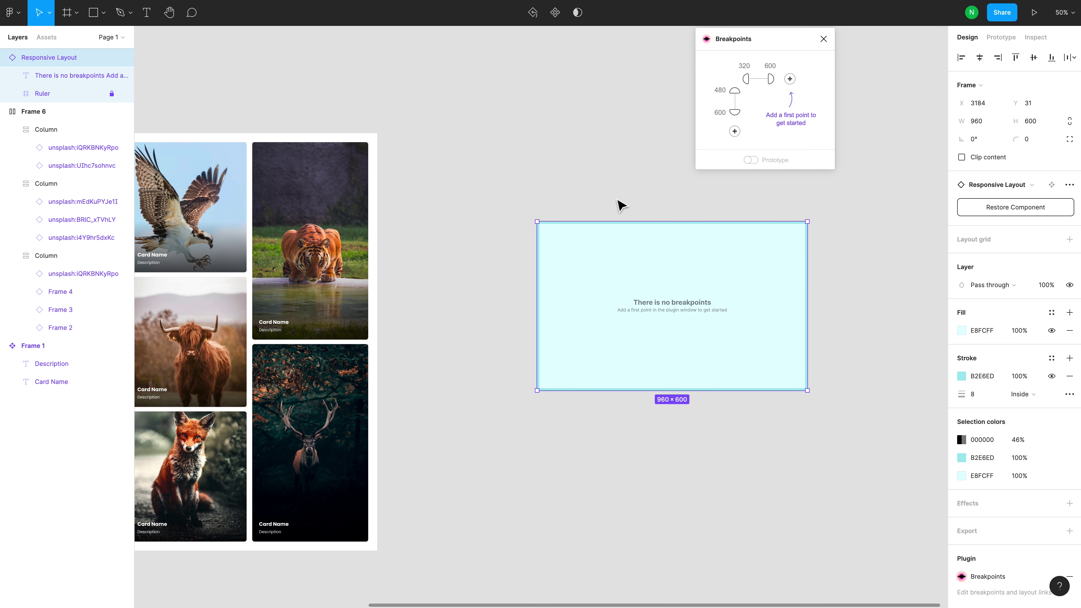
mouse_move(599, 251)
mouse_down()
mouse_move(757, 232)
mouse_move(668, 273)
mouse_up()
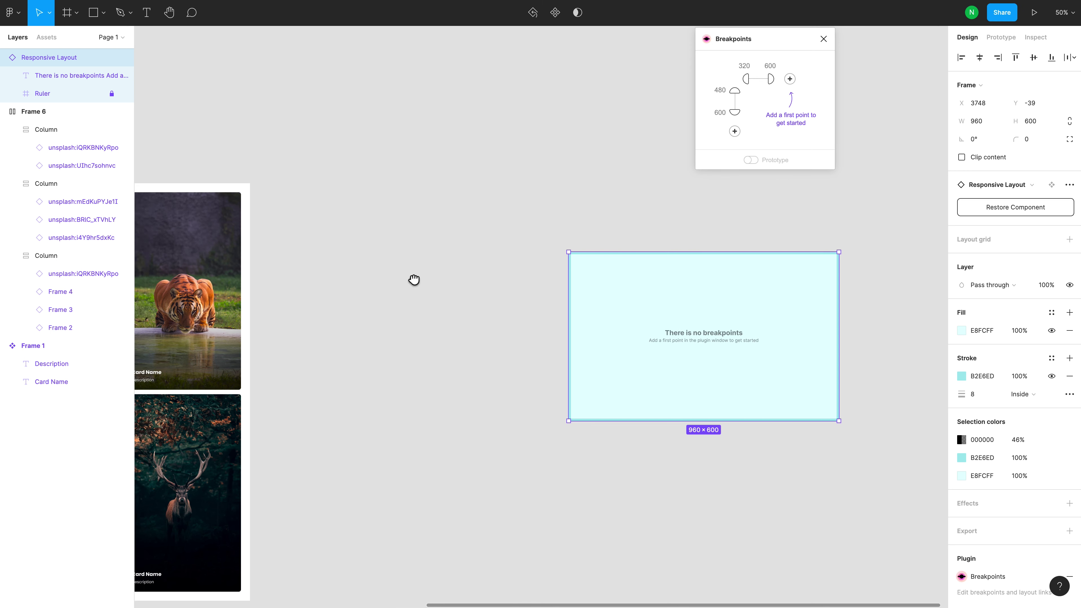
scroll(413, 278, left, 10)
scroll(468, 281, left, 5)
scroll(536, 296, down, 3)
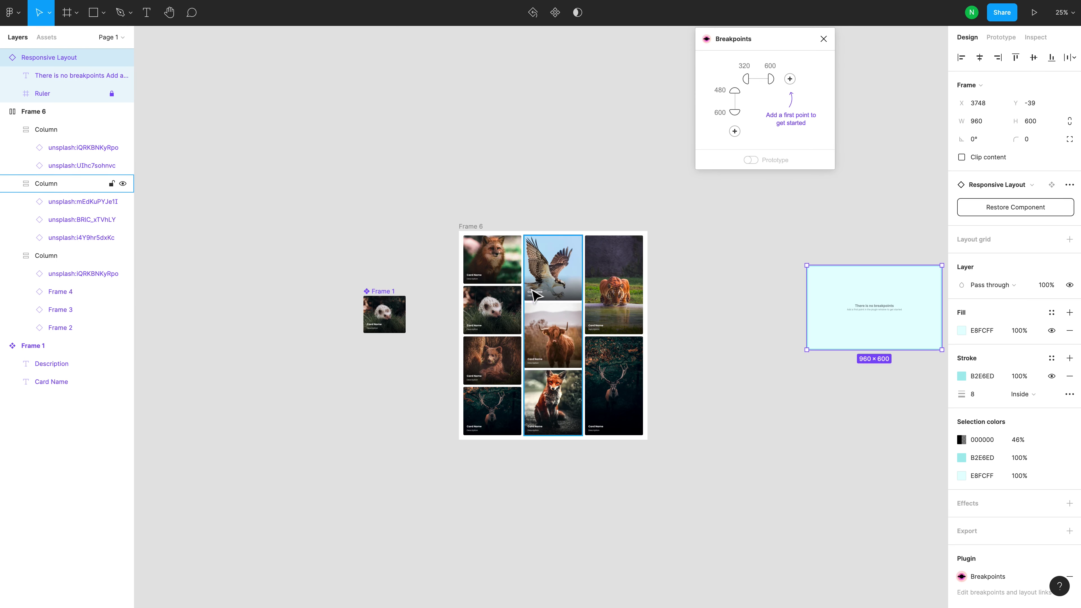
Rearrange the frames, resize Frame 6 to 1016×1491, and duplicate it as Frame 7 on its left.
drag(393, 300, 249, 211)
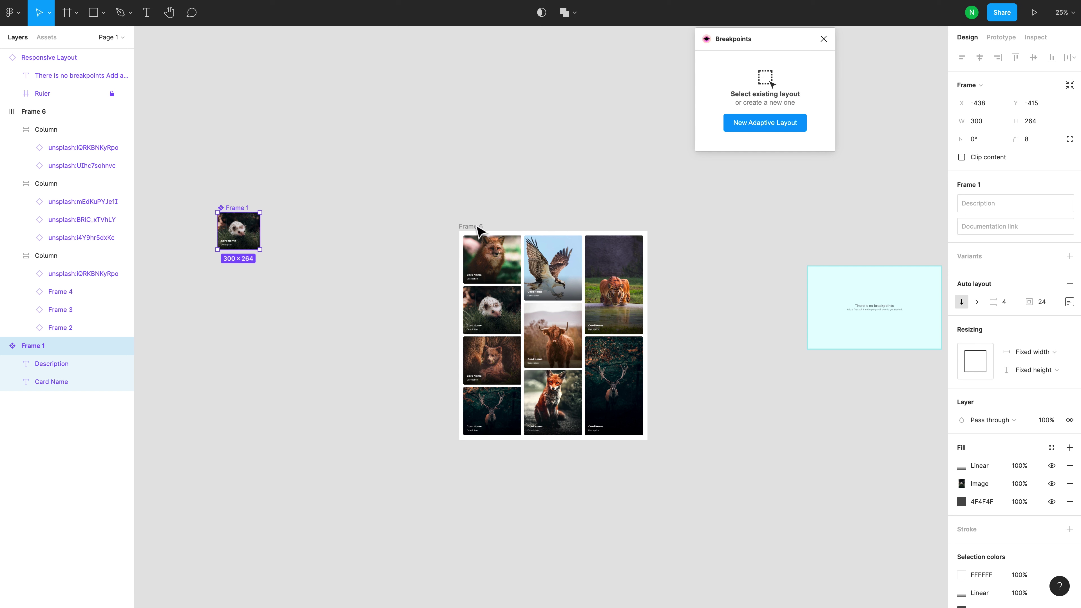
drag(476, 229, 558, 225)
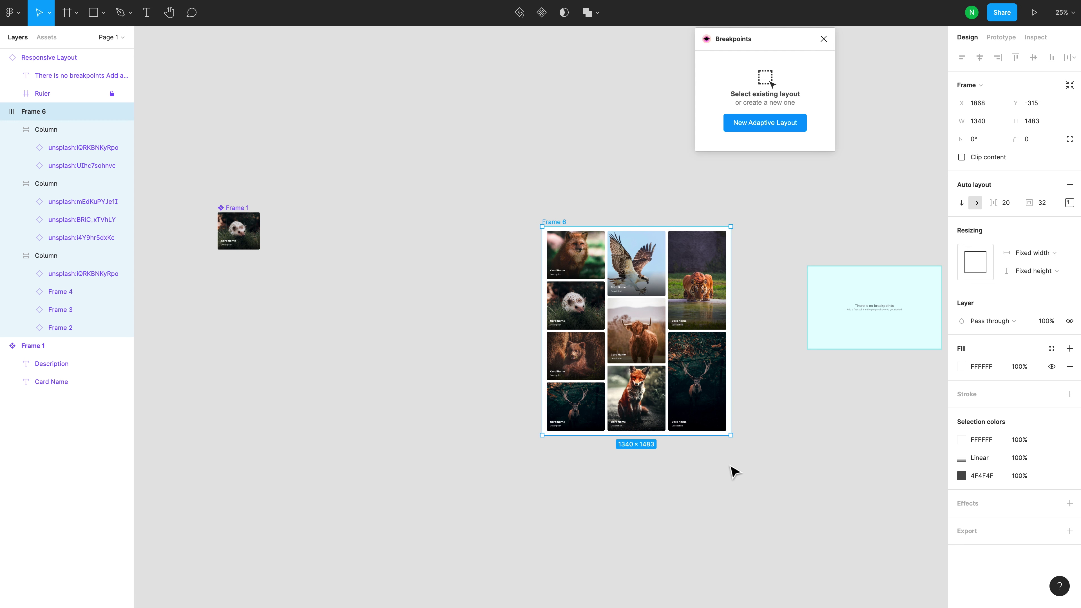
drag(736, 443, 681, 443)
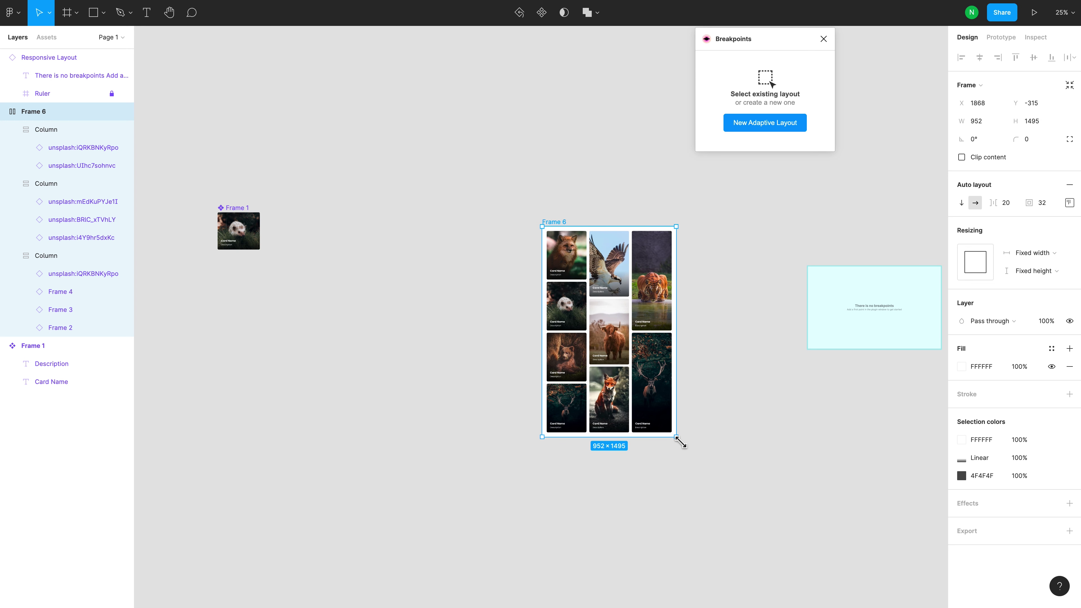
drag(681, 444, 689, 443)
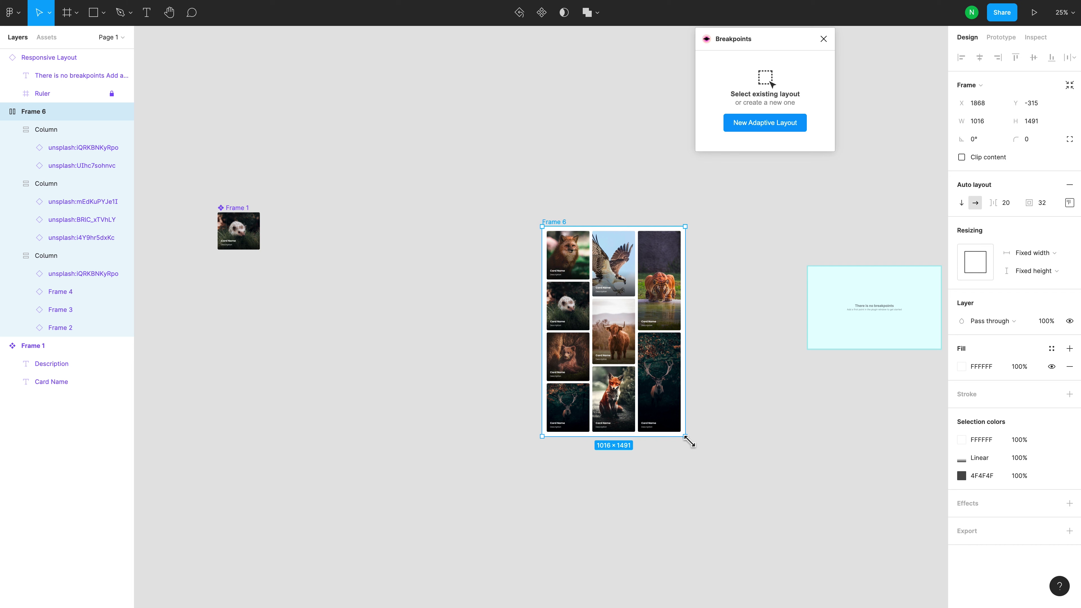
drag(552, 222, 402, 230)
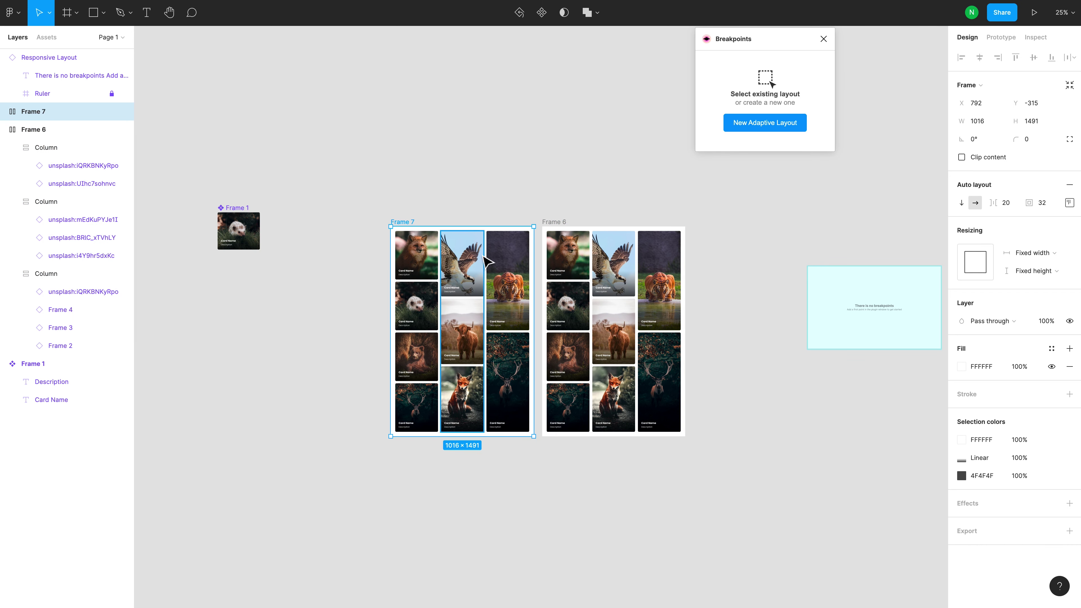
Delete Frame 7's tiger and deer column and shrink it to a 724×1114 two-column grid.
click(501, 262)
key(Delete)
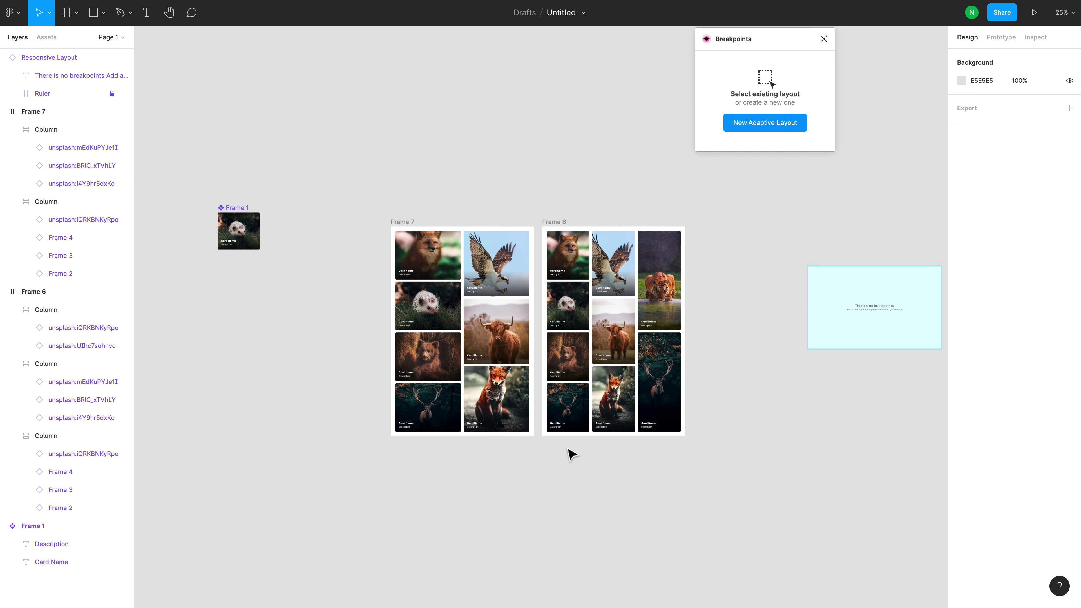
click(408, 223)
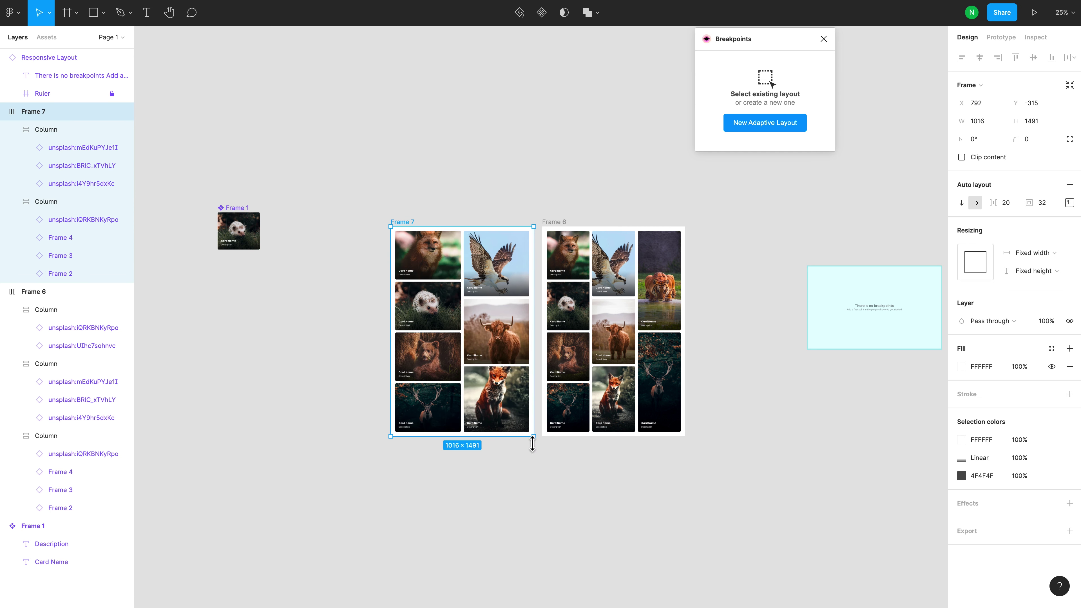
drag(533, 436, 496, 390)
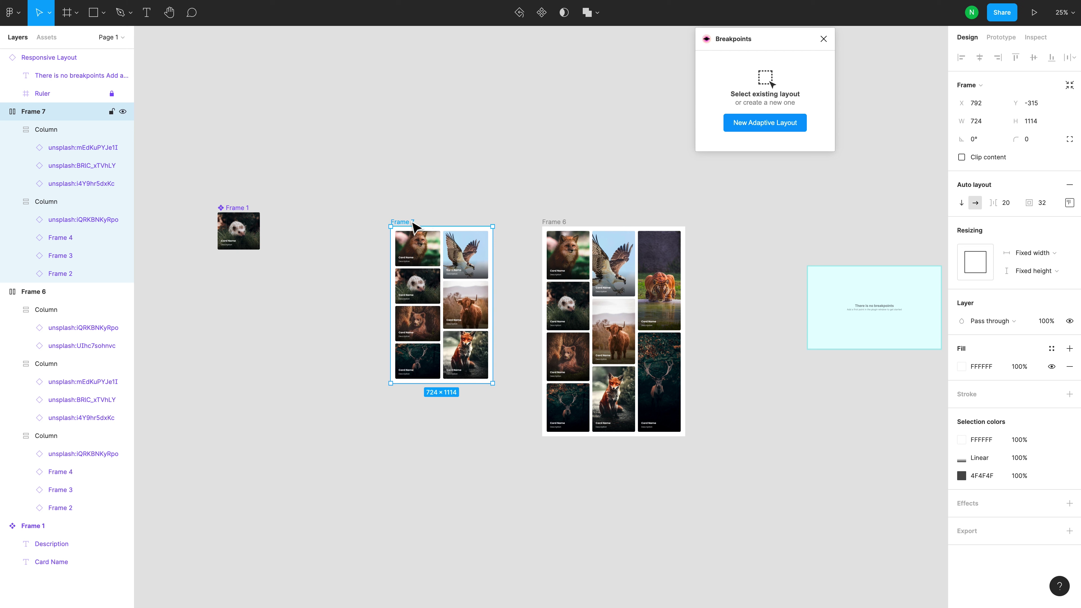
Duplicate Frame 7 as Frame 8, delete its eagle and cow column, and narrow it to 397×1026.
mouse_move(413, 223)
mouse_down()
mouse_move(447, 229)
mouse_move(404, 260)
mouse_up()
click(408, 268)
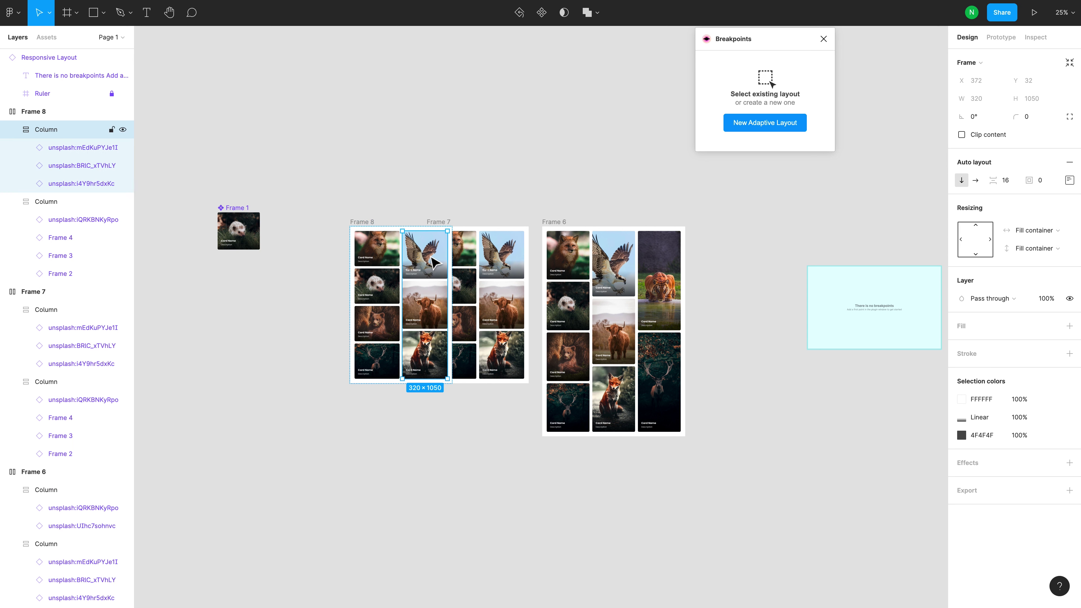
key(Delete)
click(367, 222)
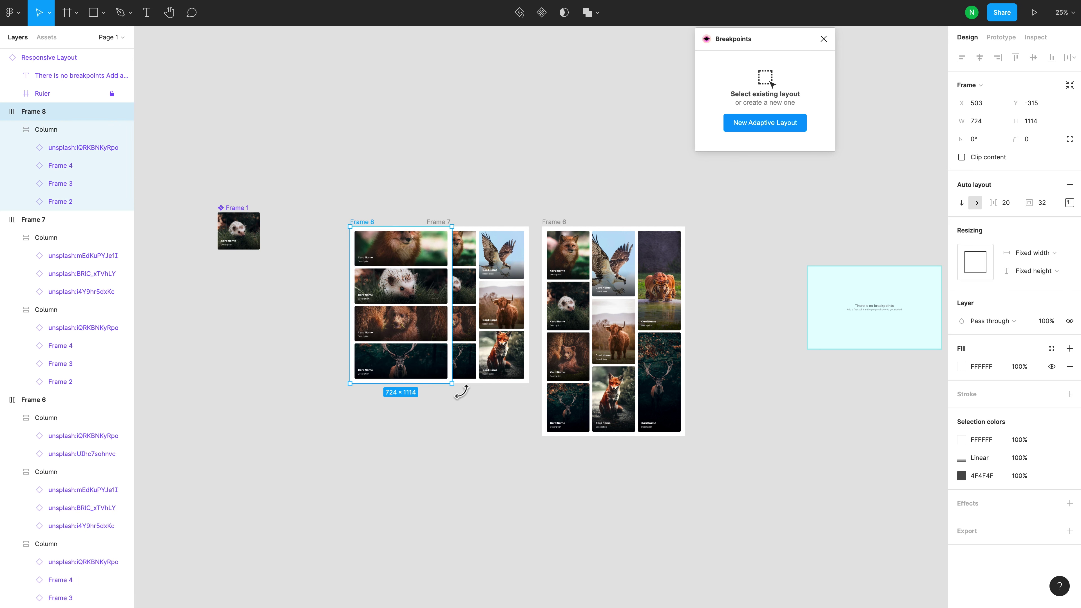
drag(451, 382, 408, 372)
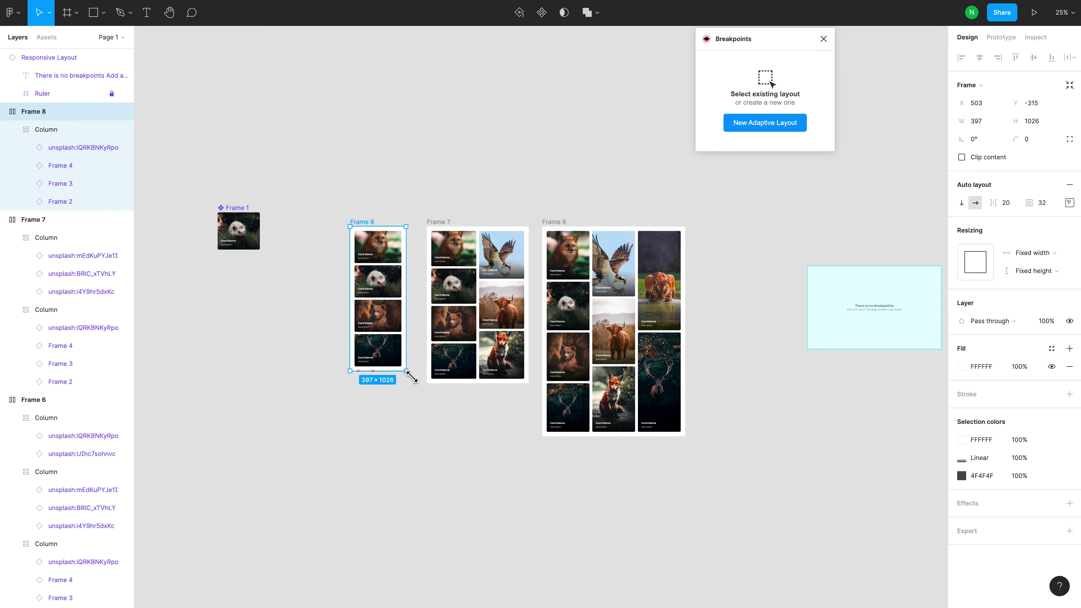
click(862, 283)
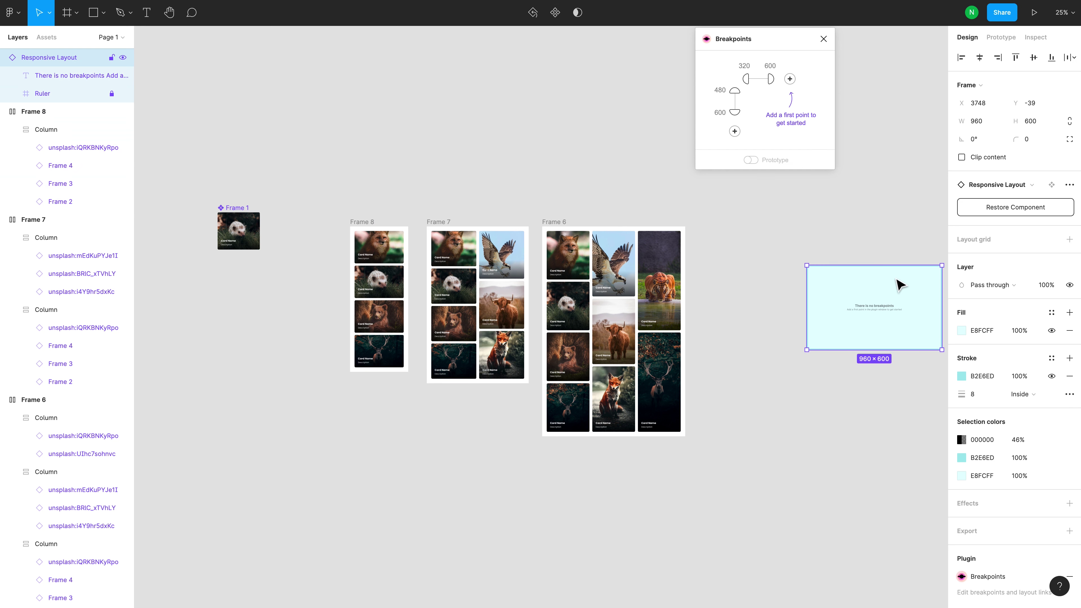
Move the Responsive Layout near the cards and add 960 and 1280 breakpoints, widening it to 1280×600.
drag(844, 284, 779, 277)
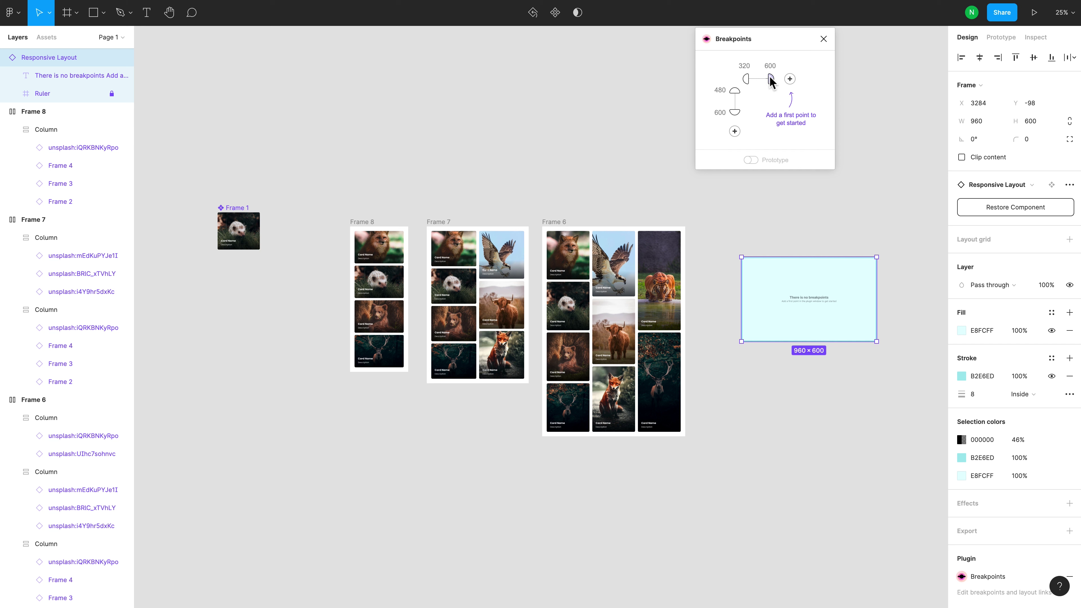
click(790, 79)
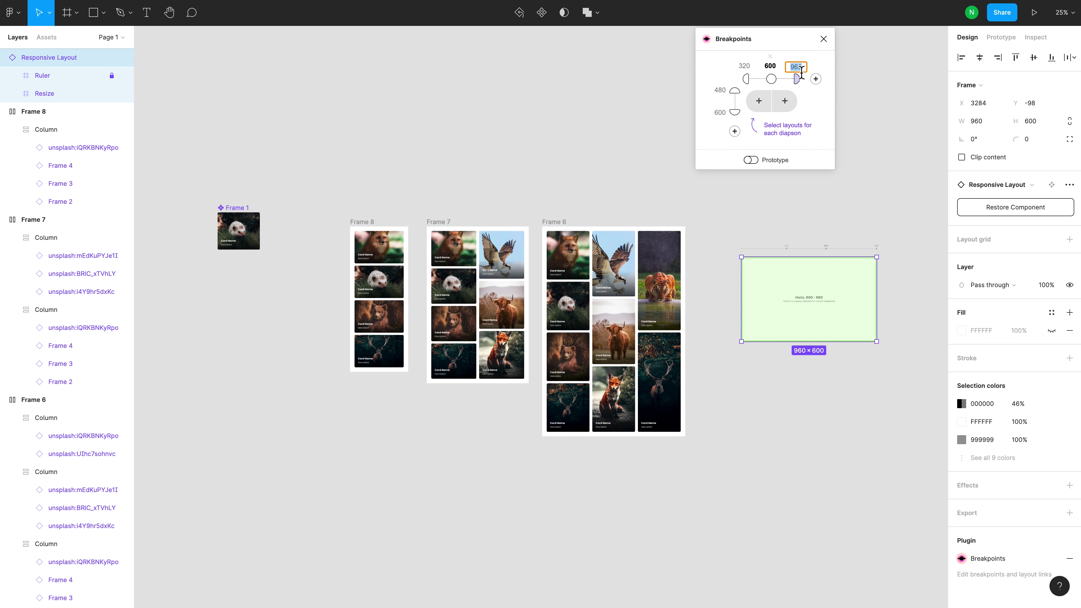
click(820, 82)
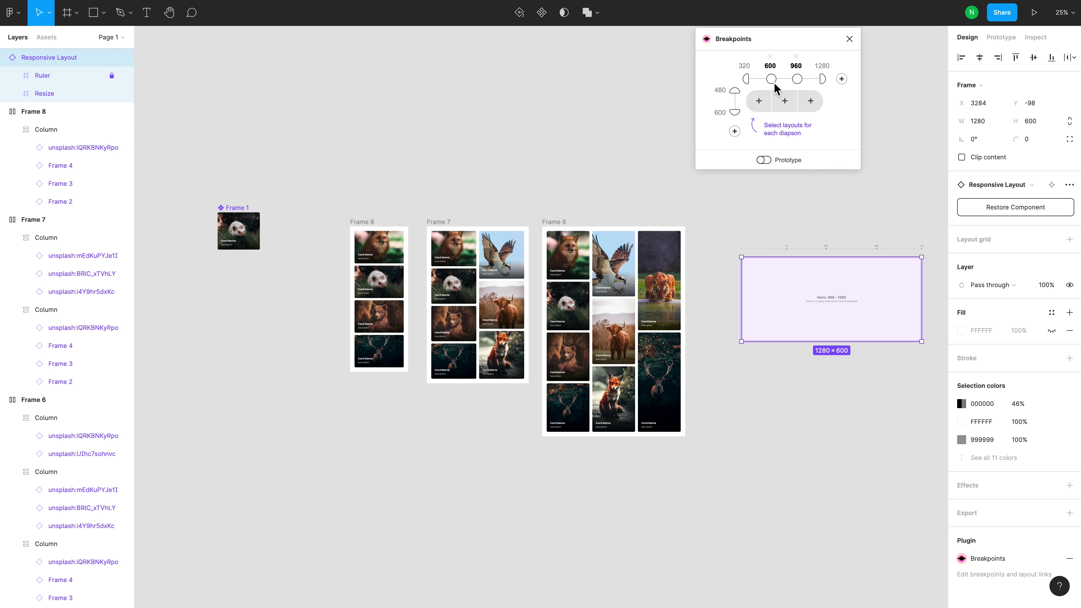
click(365, 226)
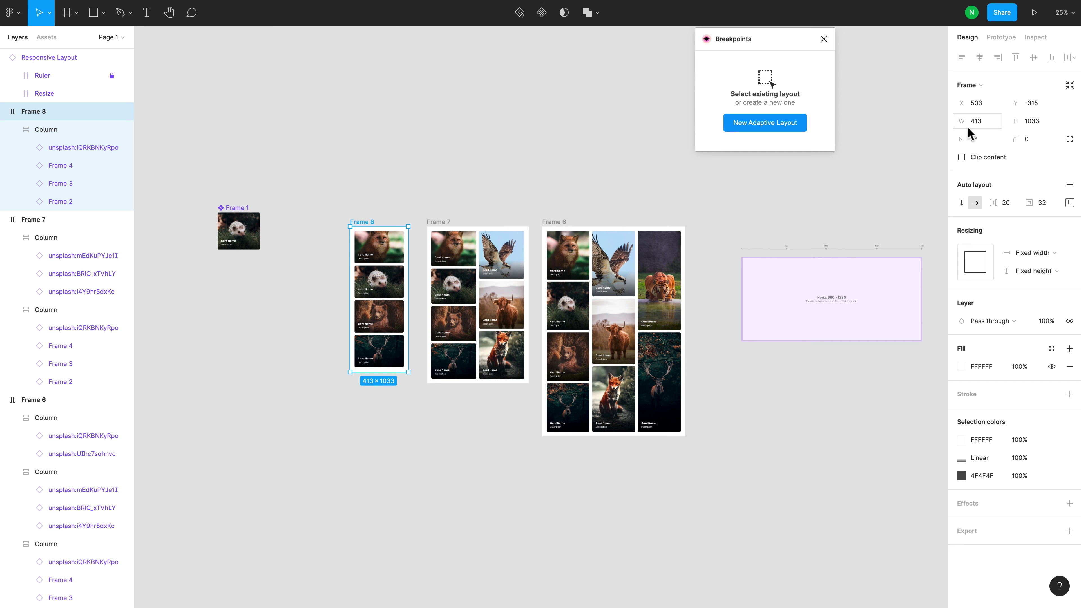
Check Frame 7 and Frame 6 sizes, then reselect the Responsive Layout to show its three layout slots.
click(445, 223)
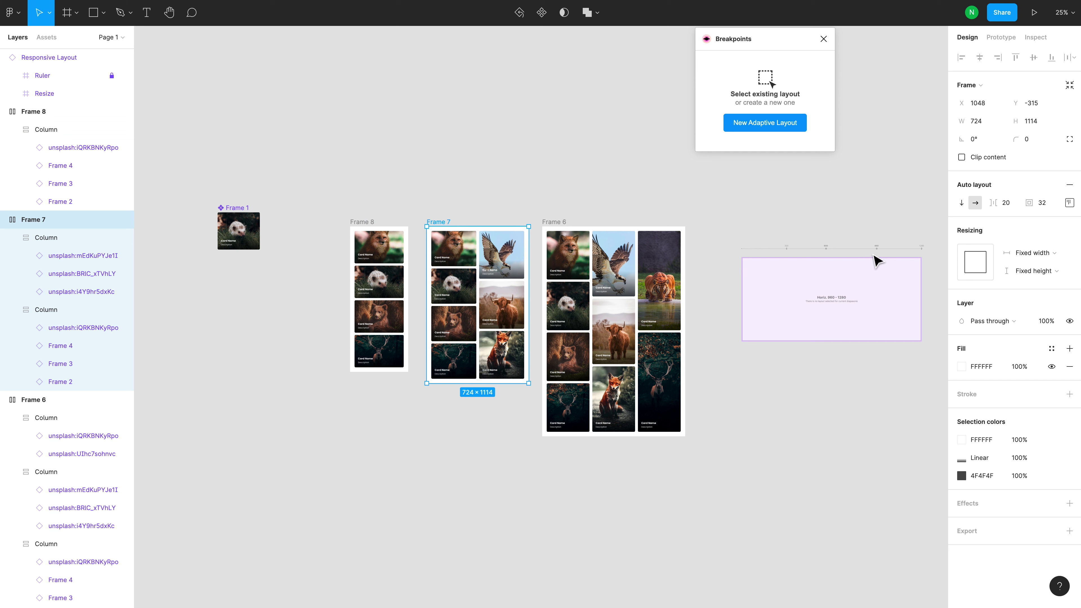
click(561, 224)
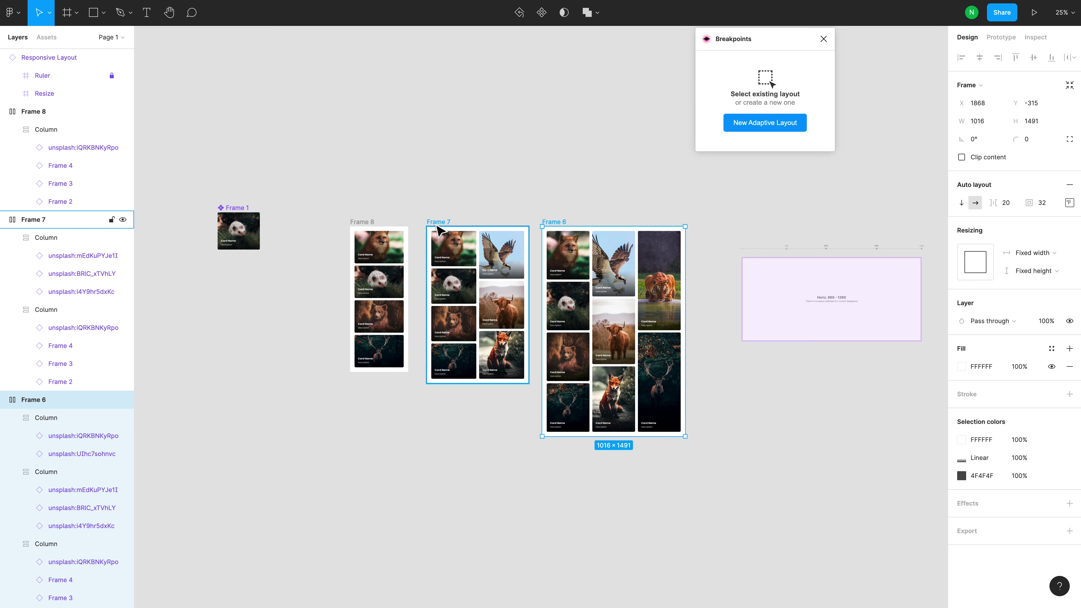
click(774, 271)
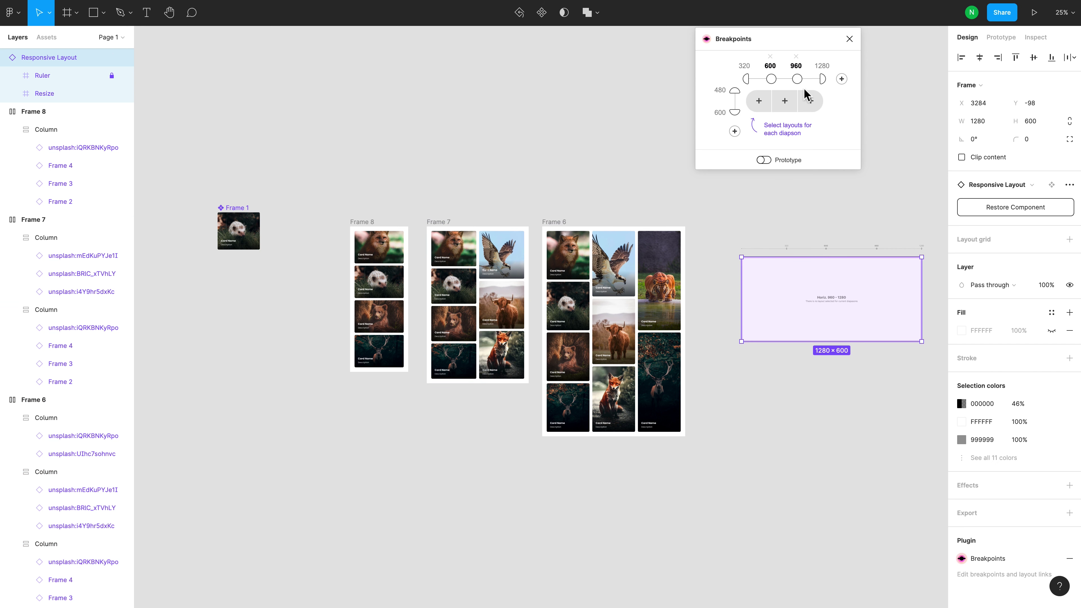
Assign Frame 8 to 320–599, Frame 7 to 600–959, and Frame 6 to the widest breakpoint, then zoom to the layout.
click(759, 101)
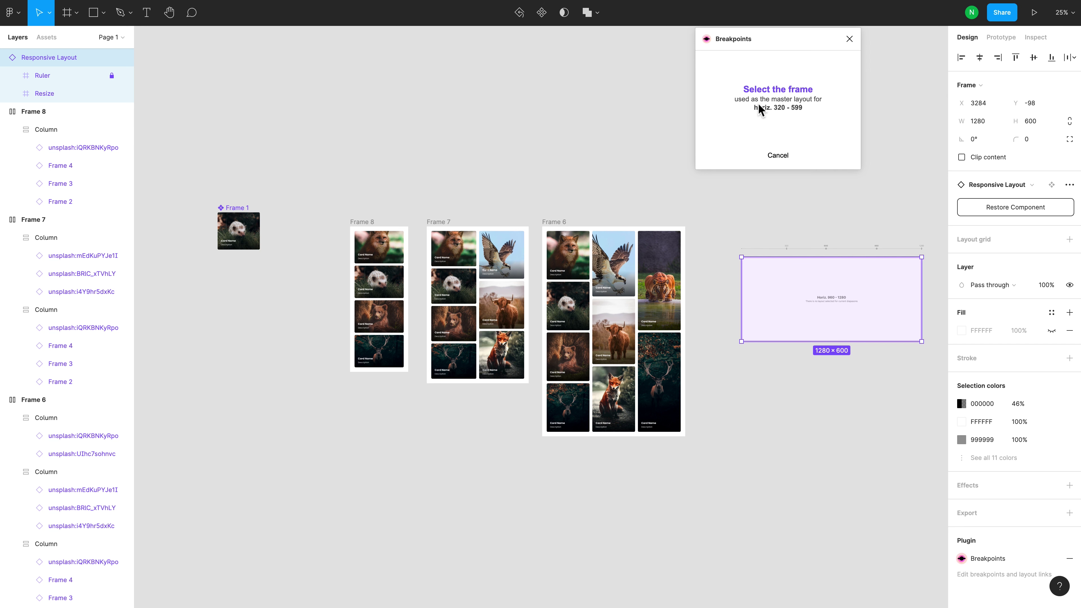
click(383, 264)
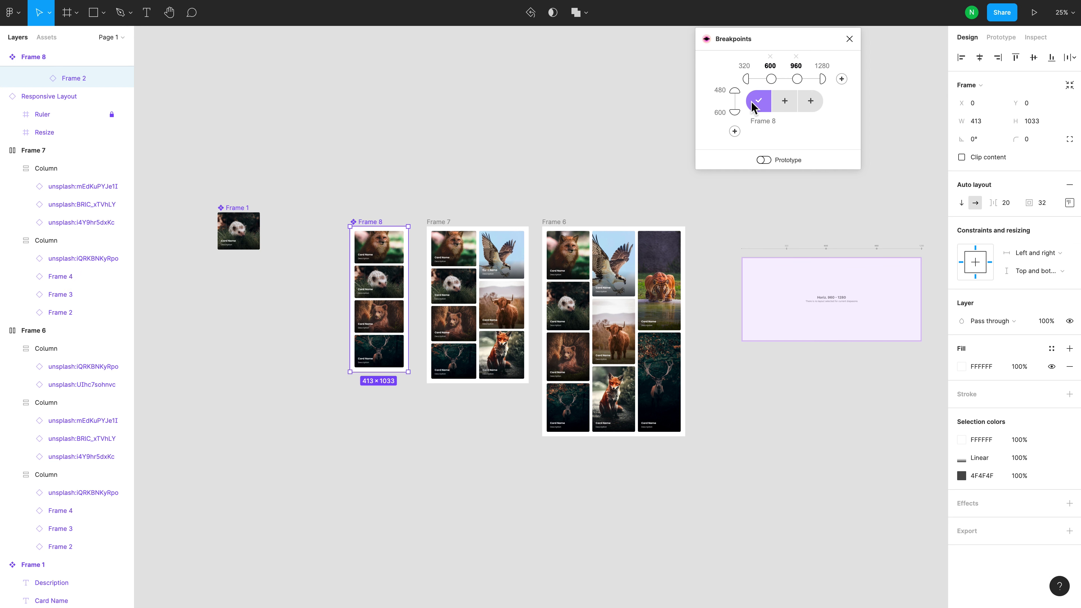
click(785, 103)
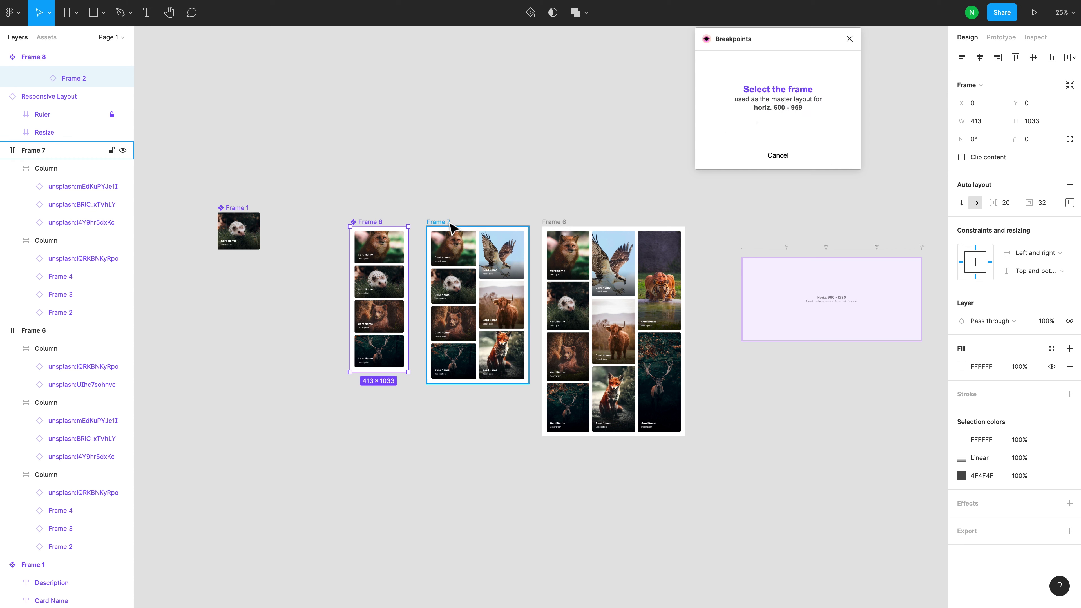
click(453, 230)
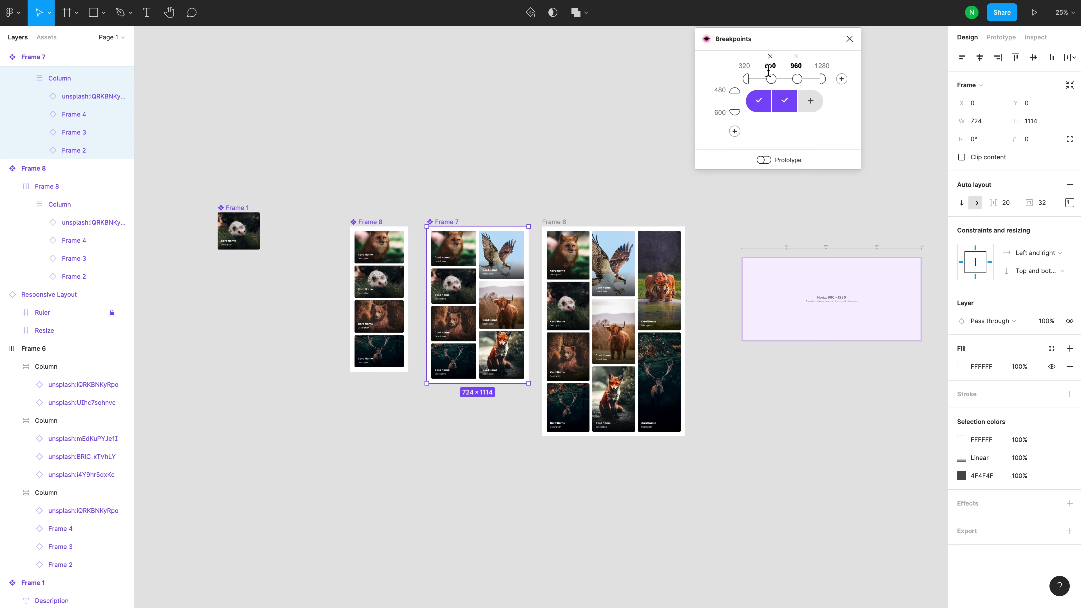
click(810, 101)
click(557, 226)
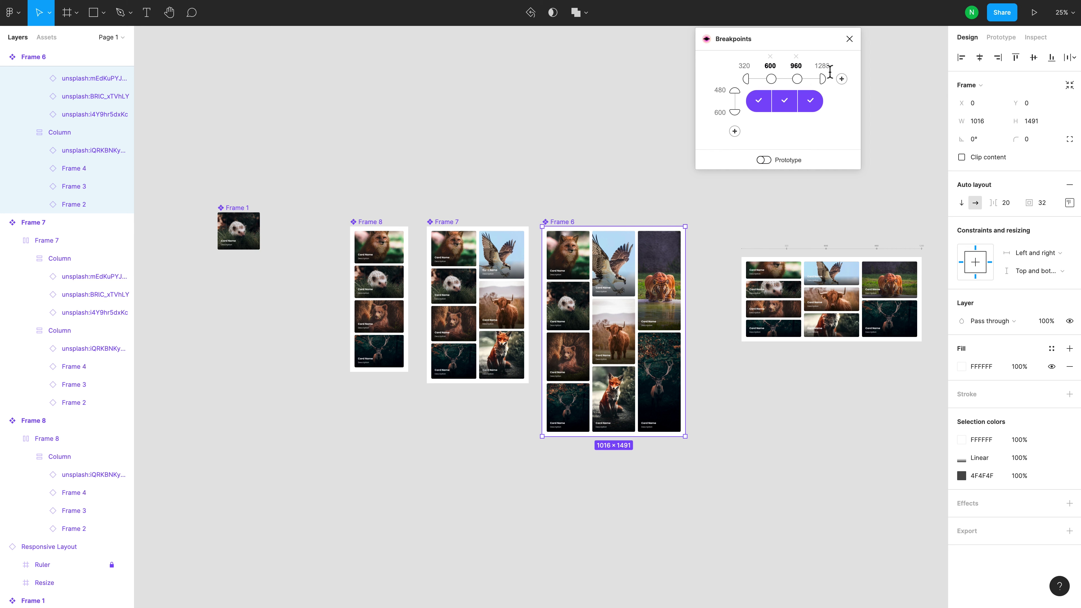
click(842, 266)
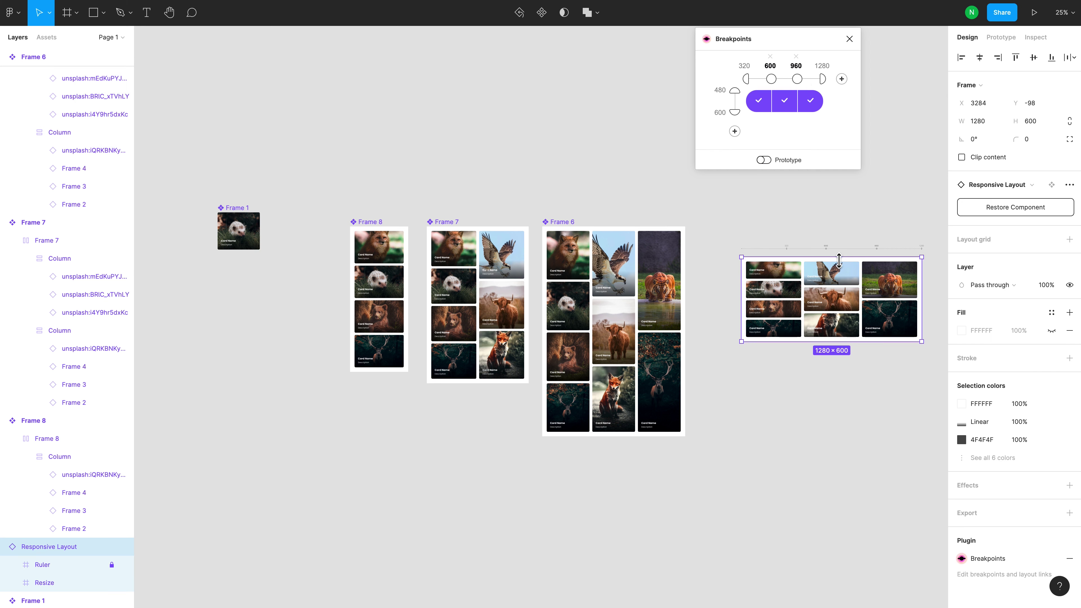
key(shift+2)
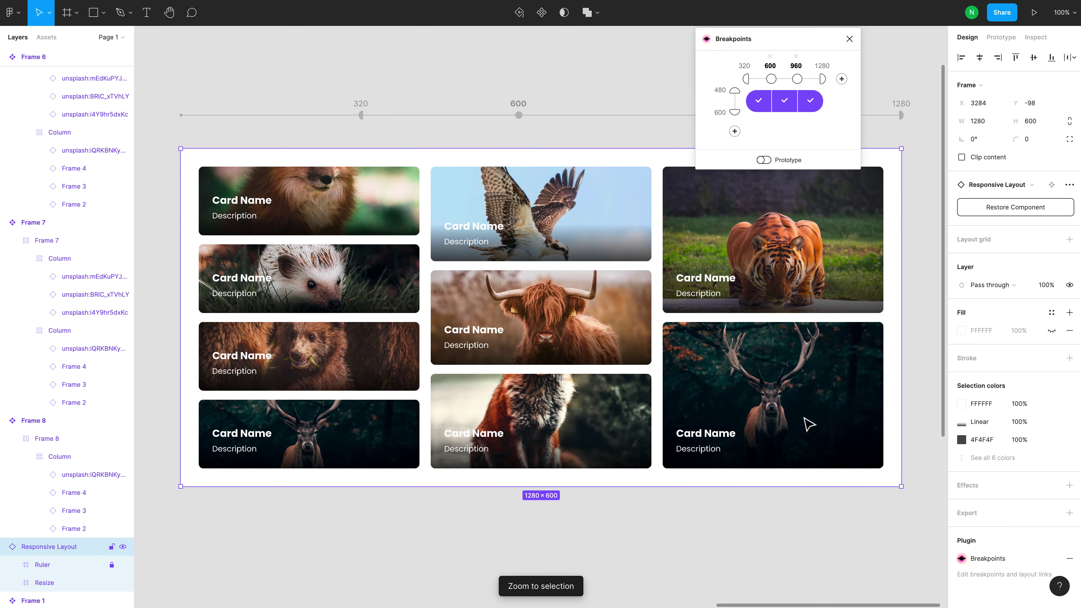
Close the Breakpoints plugin and resize the Responsive Layout to 1229×892 to test column switching.
click(849, 39)
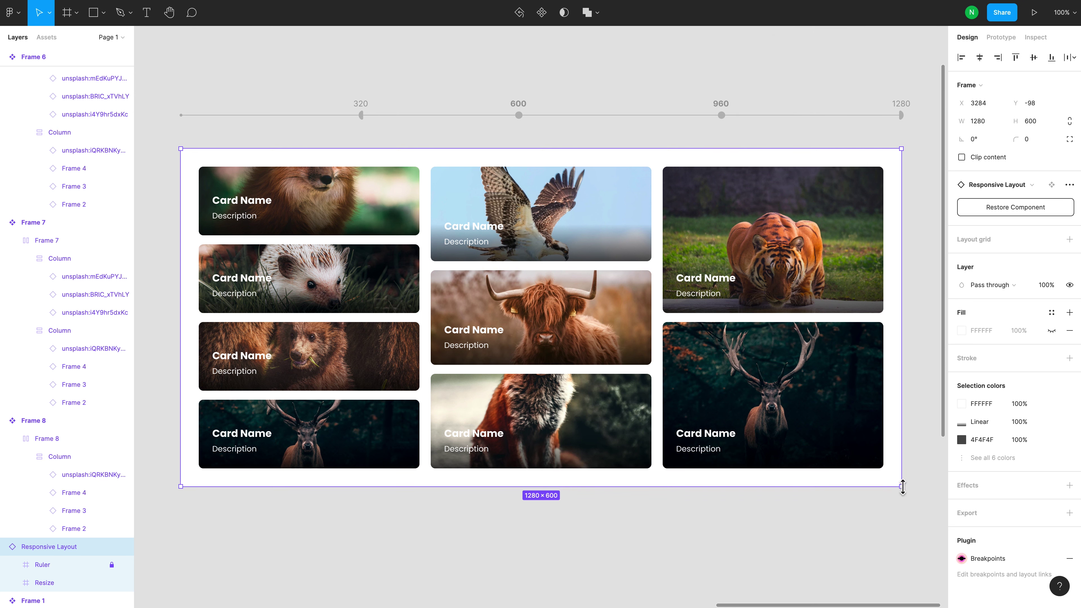
mouse_move(905, 490)
mouse_down()
mouse_move(700, 572)
mouse_move(397, 593)
mouse_move(517, 604)
mouse_move(716, 582)
mouse_move(800, 597)
mouse_move(920, 569)
mouse_move(760, 543)
mouse_move(709, 576)
mouse_move(906, 572)
mouse_move(494, 579)
mouse_move(472, 603)
mouse_move(526, 522)
mouse_move(746, 453)
mouse_move(830, 538)
mouse_move(853, 536)
mouse_move(926, 584)
mouse_move(623, 505)
mouse_move(724, 565)
mouse_move(897, 582)
mouse_move(880, 533)
mouse_move(873, 543)
mouse_up()
scroll(923, 473, up, 4)
scroll(915, 494, down, 3)
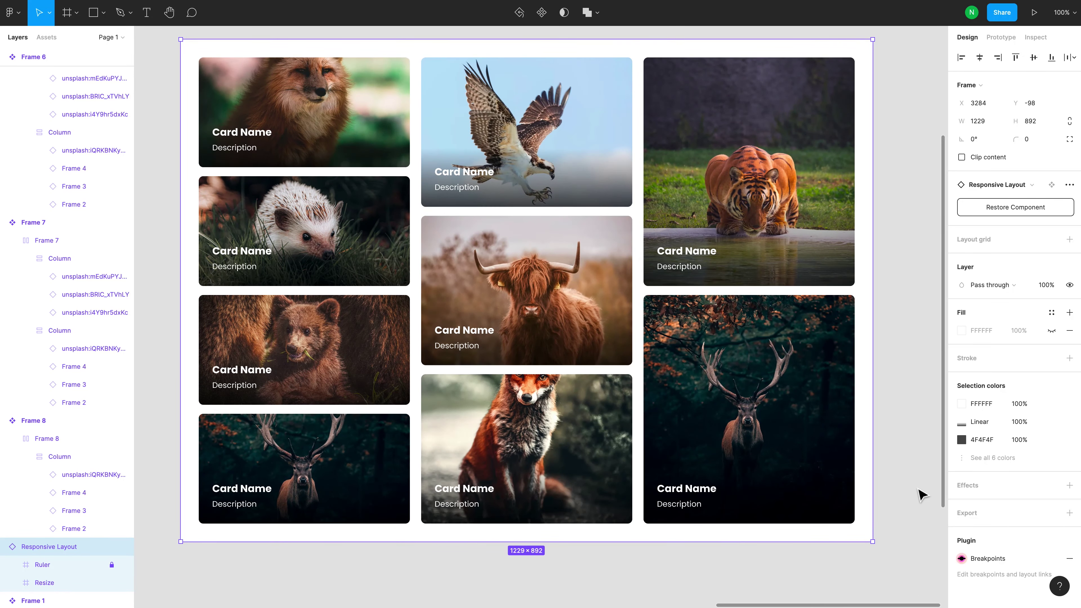